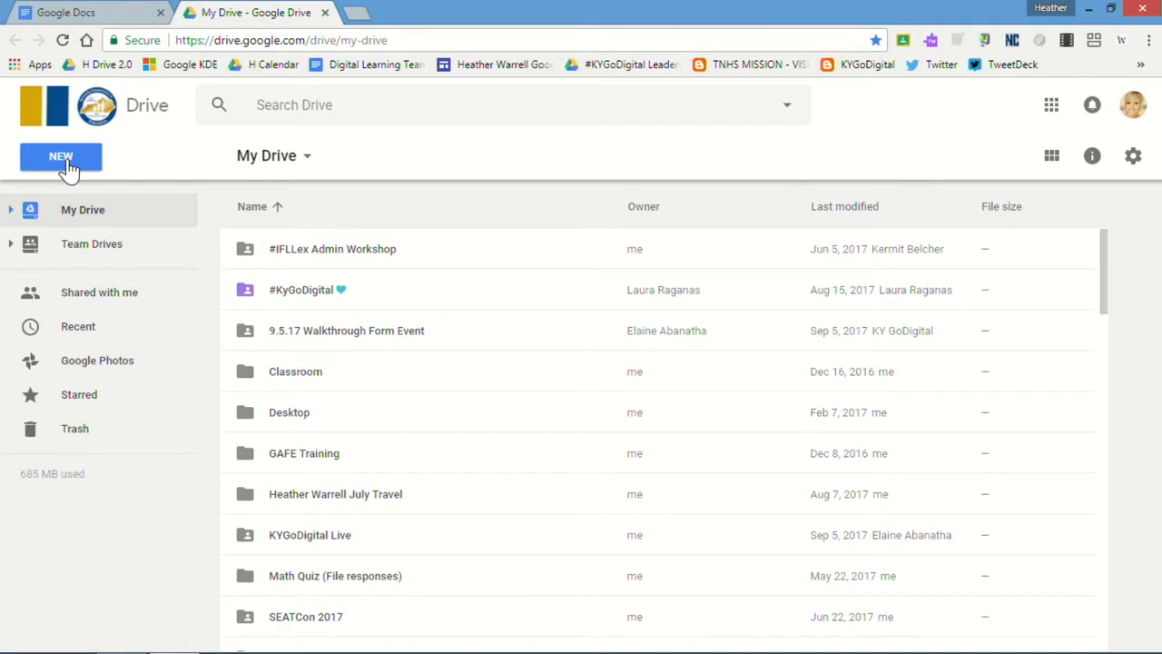
# Step: Create a new blank Google Docs document from Drive and title it "Royal Spring Living Calendar"
pyautogui.click(64, 164)
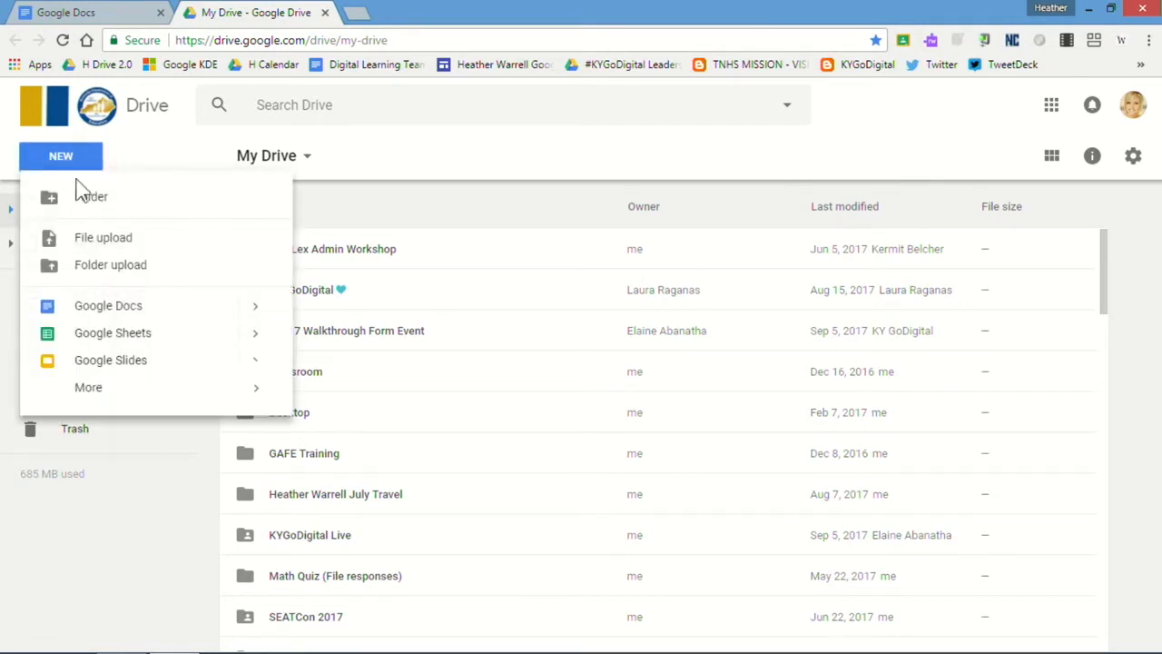
pyautogui.click(134, 309)
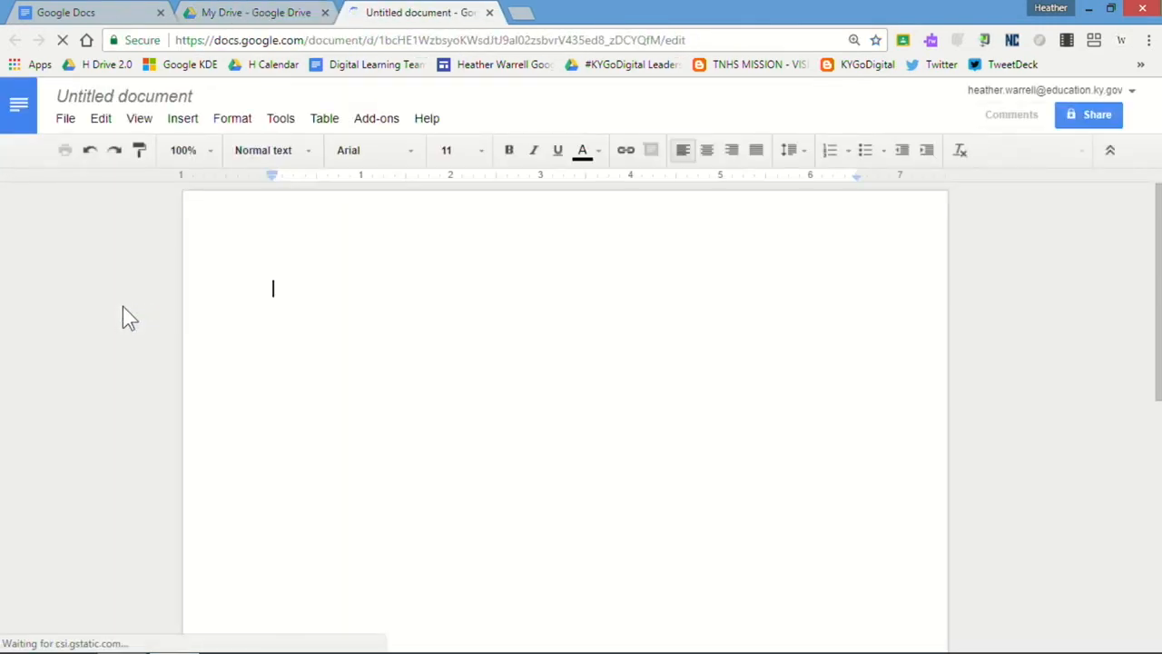
pyautogui.click(176, 100)
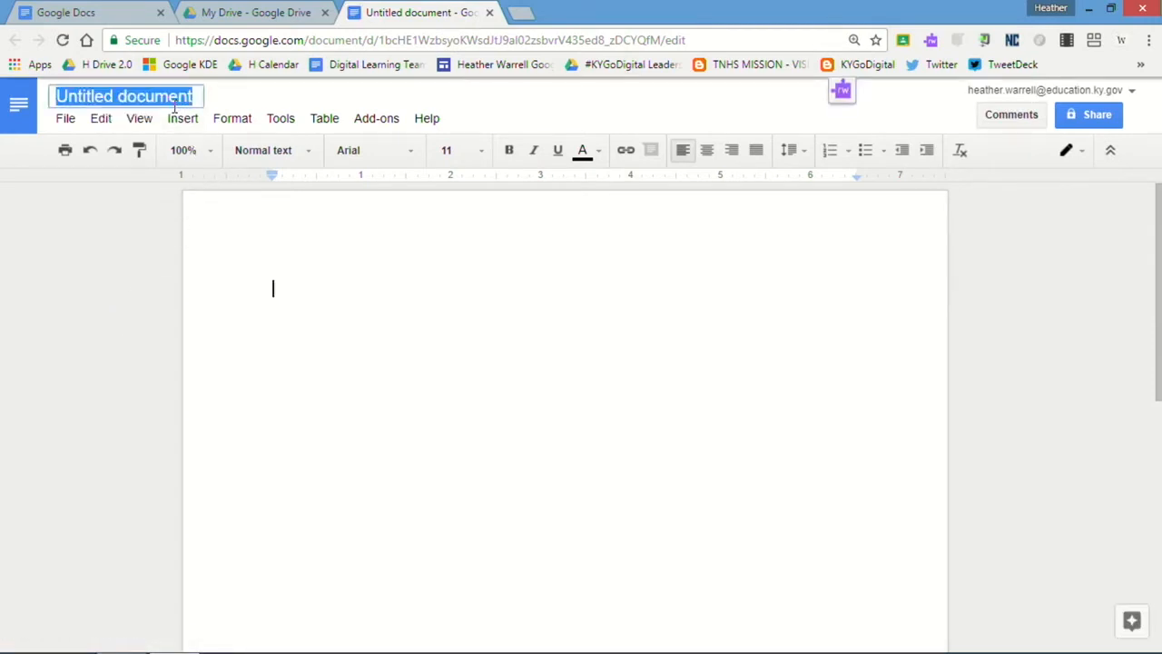
pyautogui.write('Royal Spring')
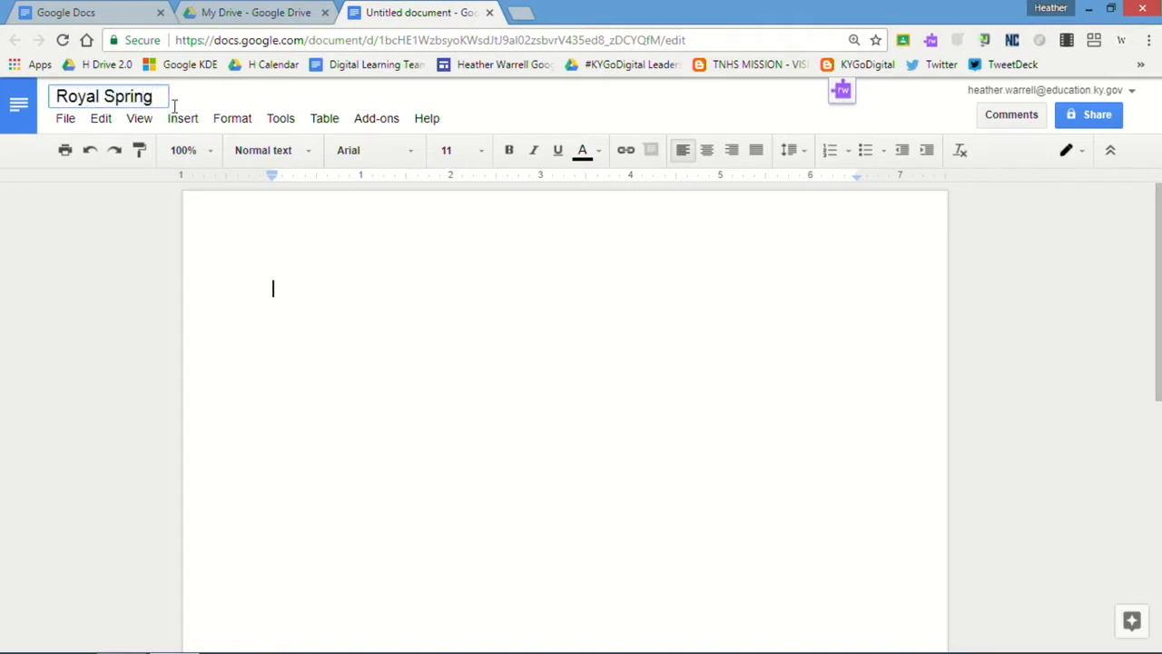
pyautogui.write(' Living C')
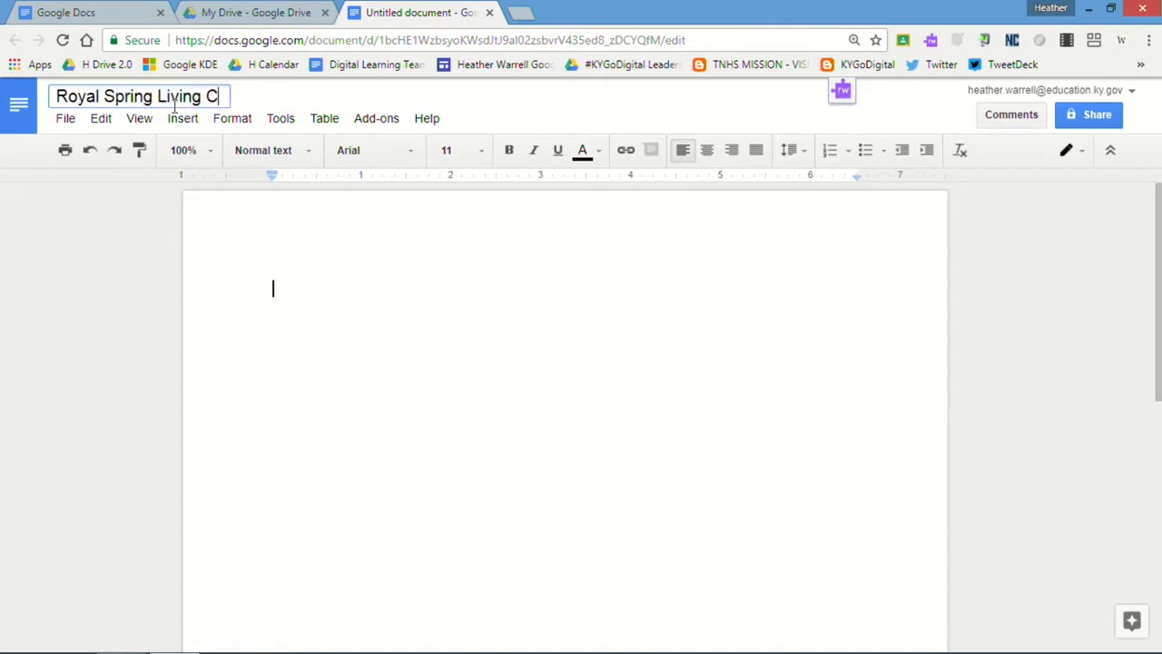
pyautogui.write('alendar')
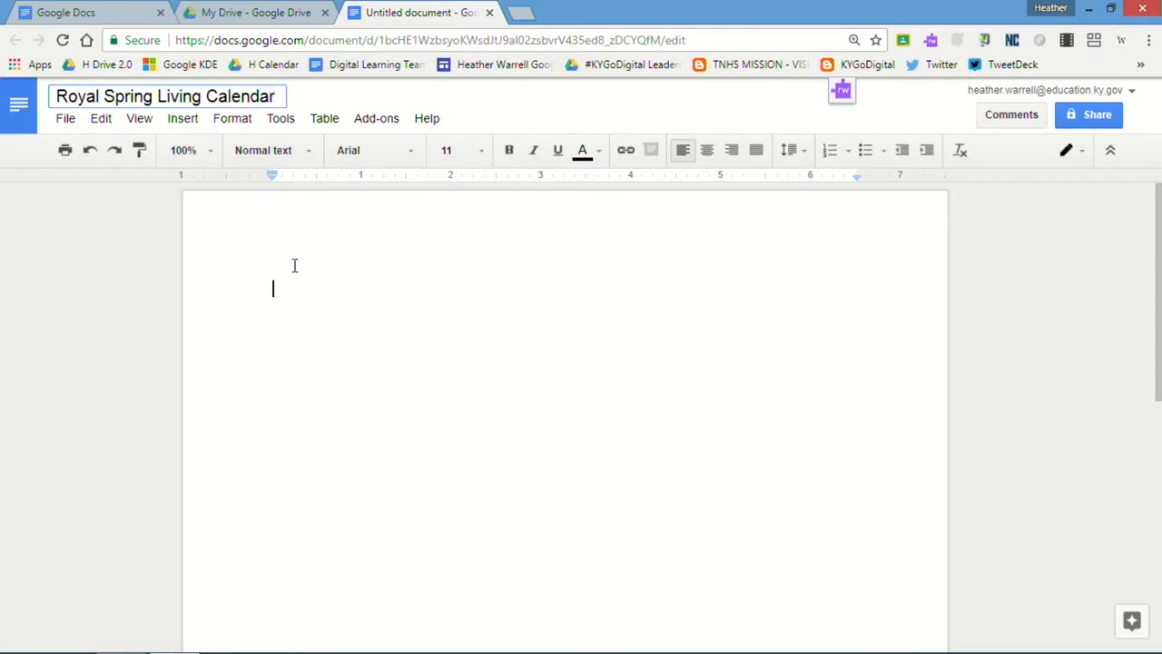
pyautogui.click(319, 281)
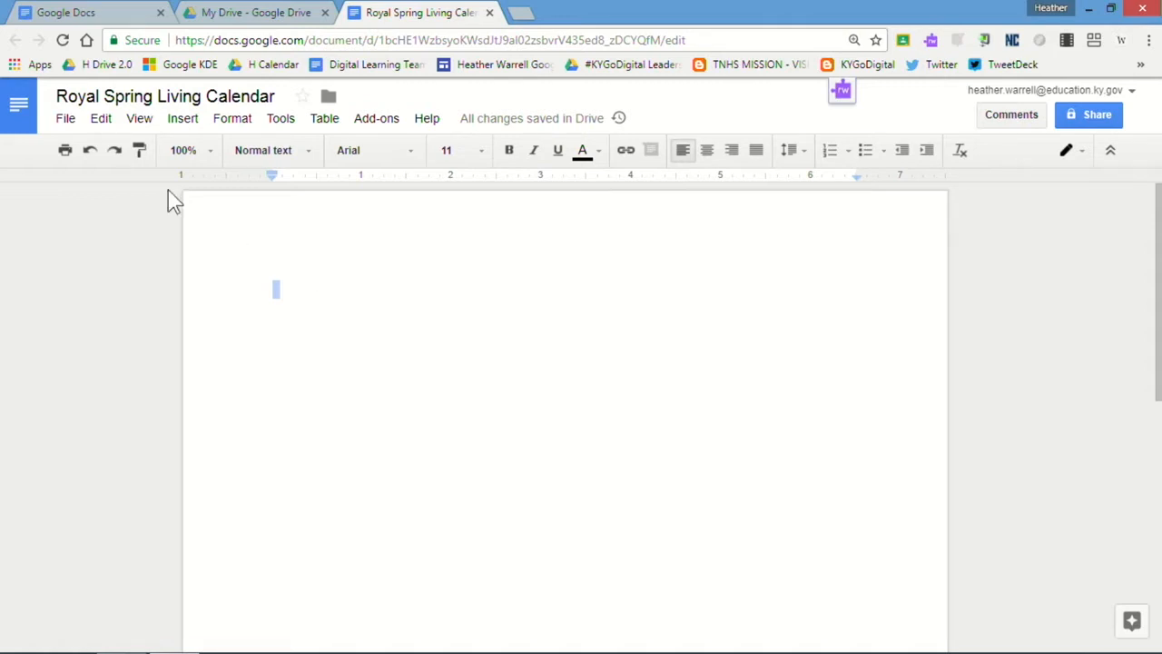
# Step: Set the page orientation to landscape and the page color to blue
pyautogui.click(71, 122)
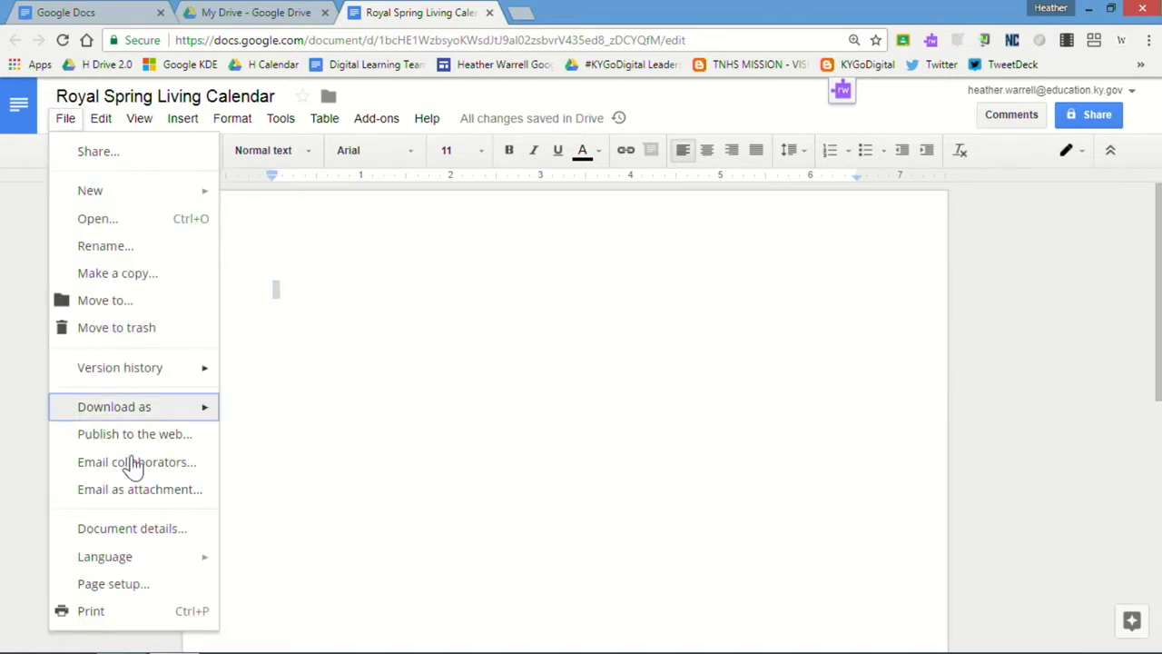
pyautogui.click(134, 590)
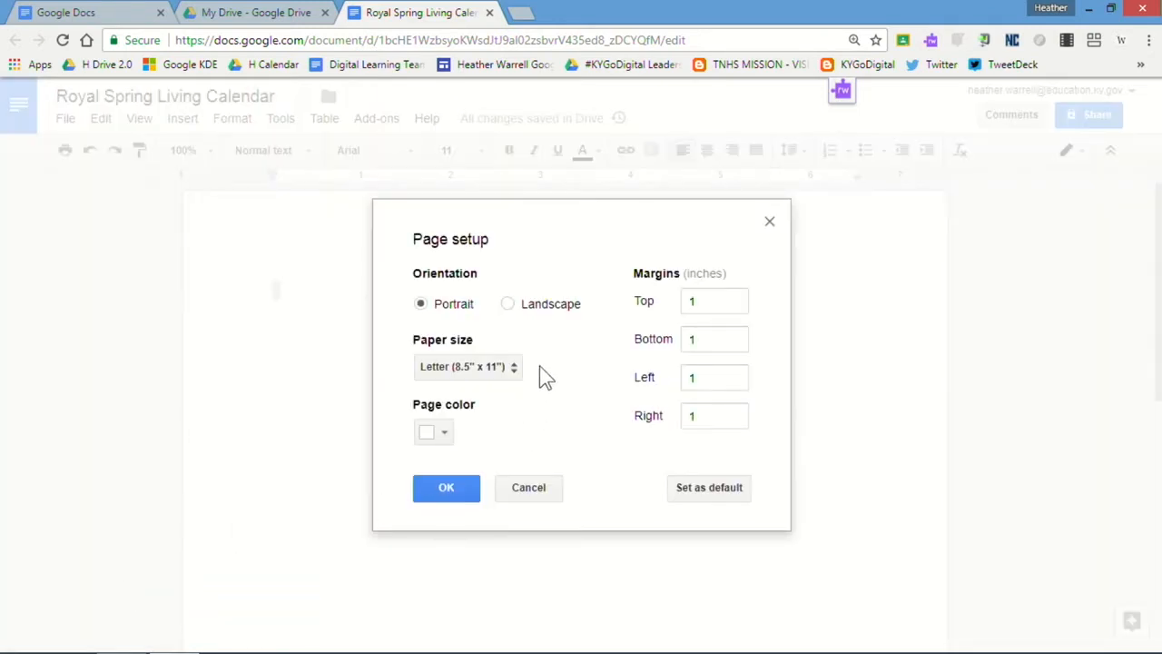
pyautogui.click(507, 305)
pyautogui.click(444, 435)
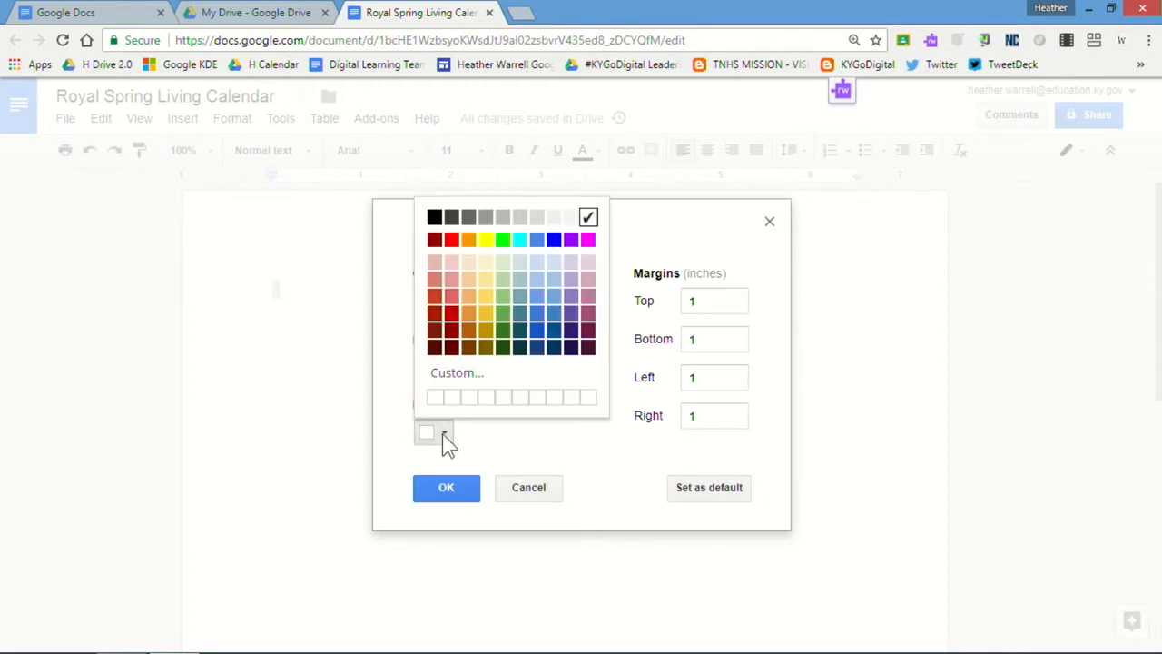
pyautogui.click(555, 239)
pyautogui.click(446, 490)
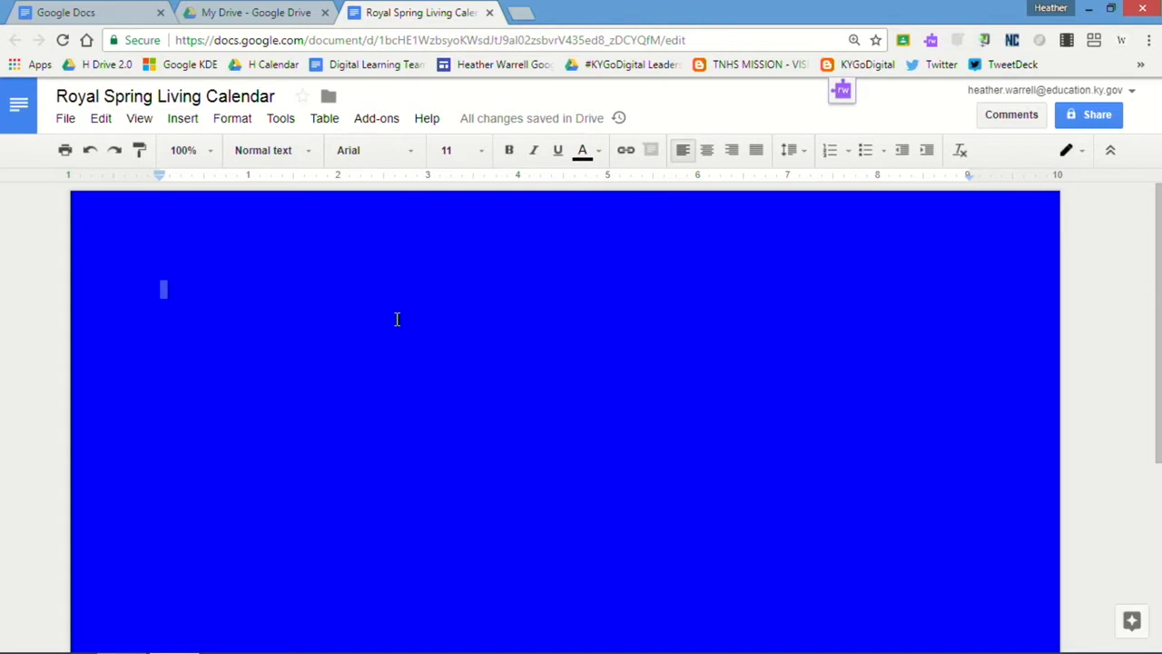
# Step: Insert a table with six columns and five rows
pyautogui.click(329, 127)
pyautogui.moveTo(348, 162)
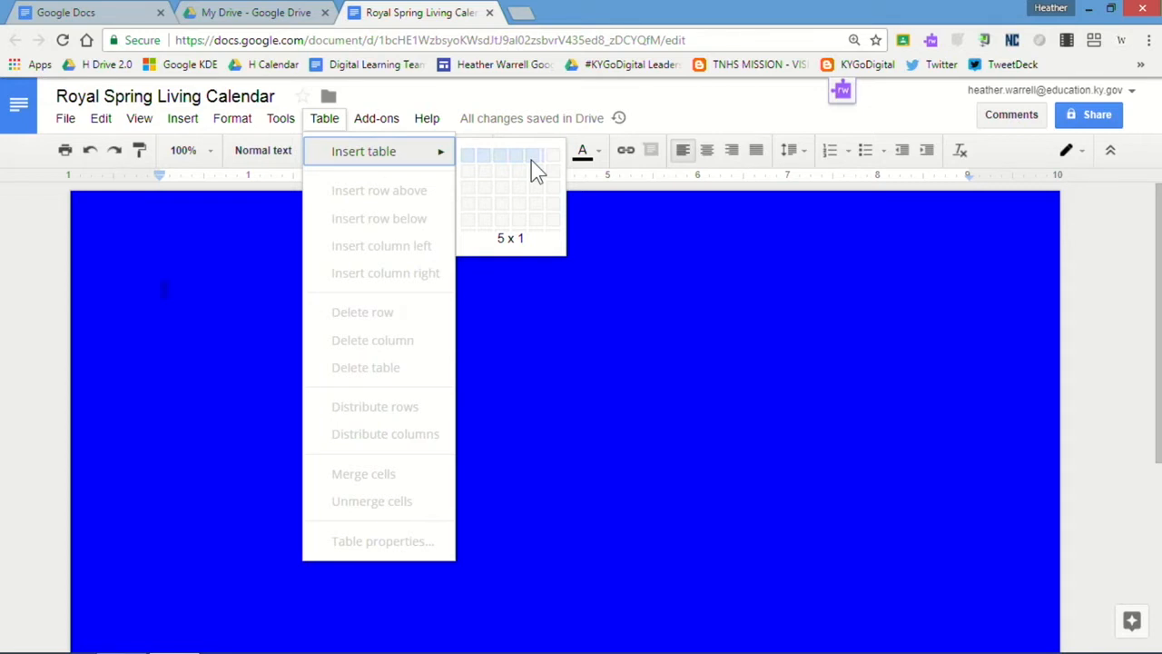
pyautogui.click(552, 229)
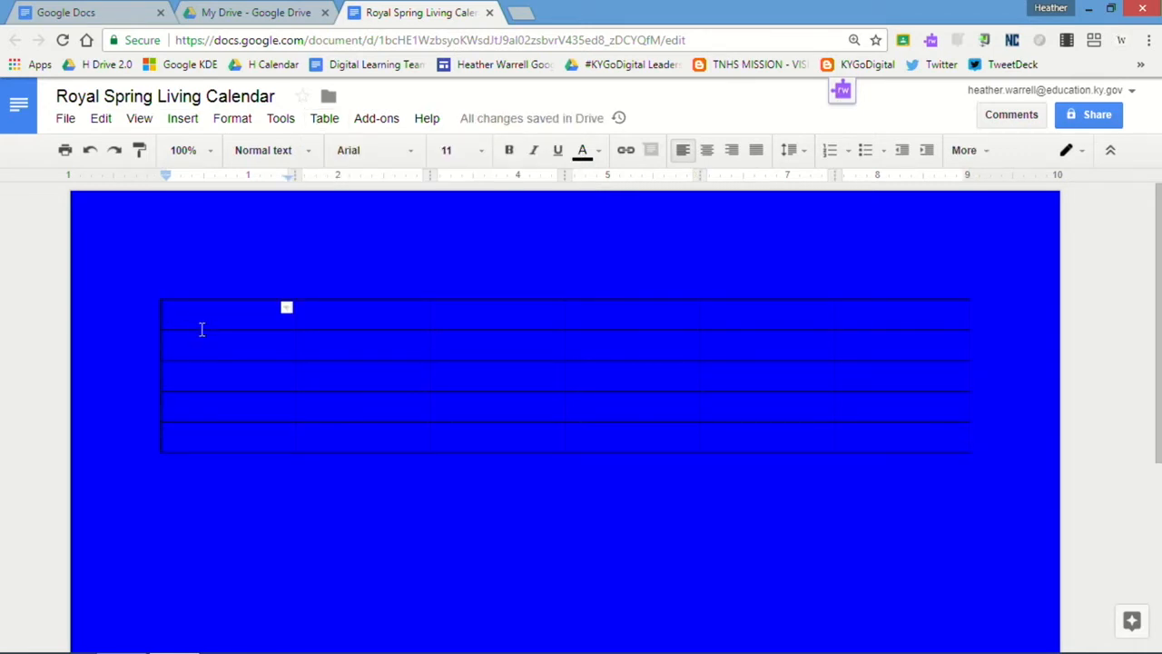
# Step: Fill the table's first row with the weekday headers Monday, Tuesday, Wednesday, Thursday, Friday and Saturday
pyautogui.write('Monday')
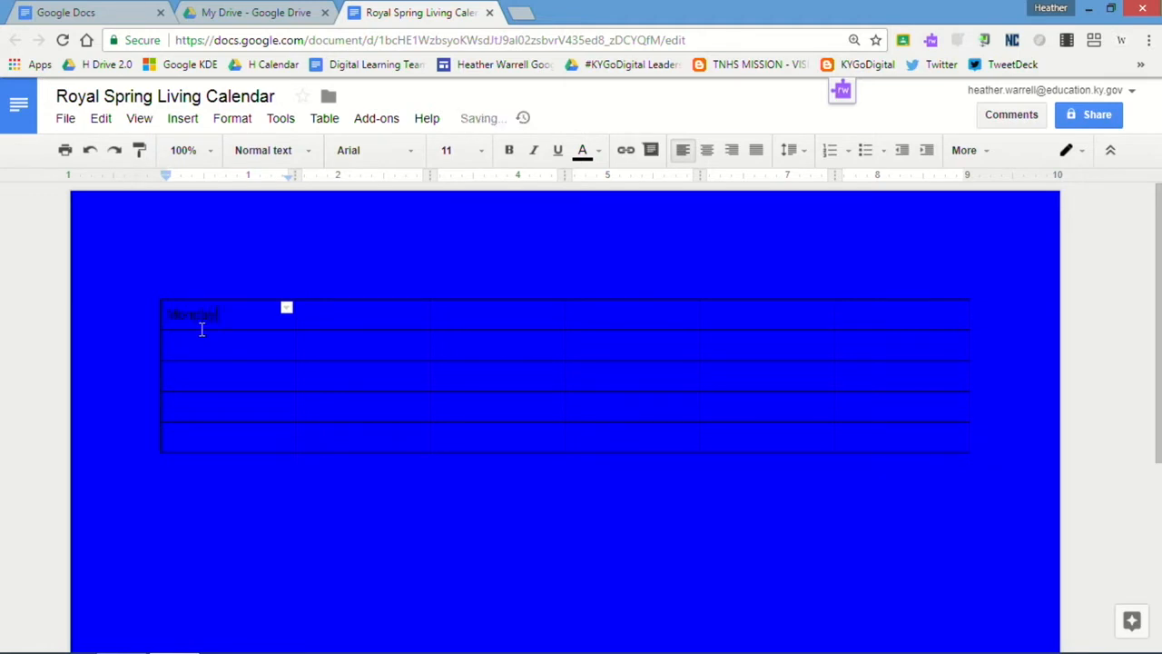
pyautogui.press('Tab')
pyautogui.write('Tuesday')
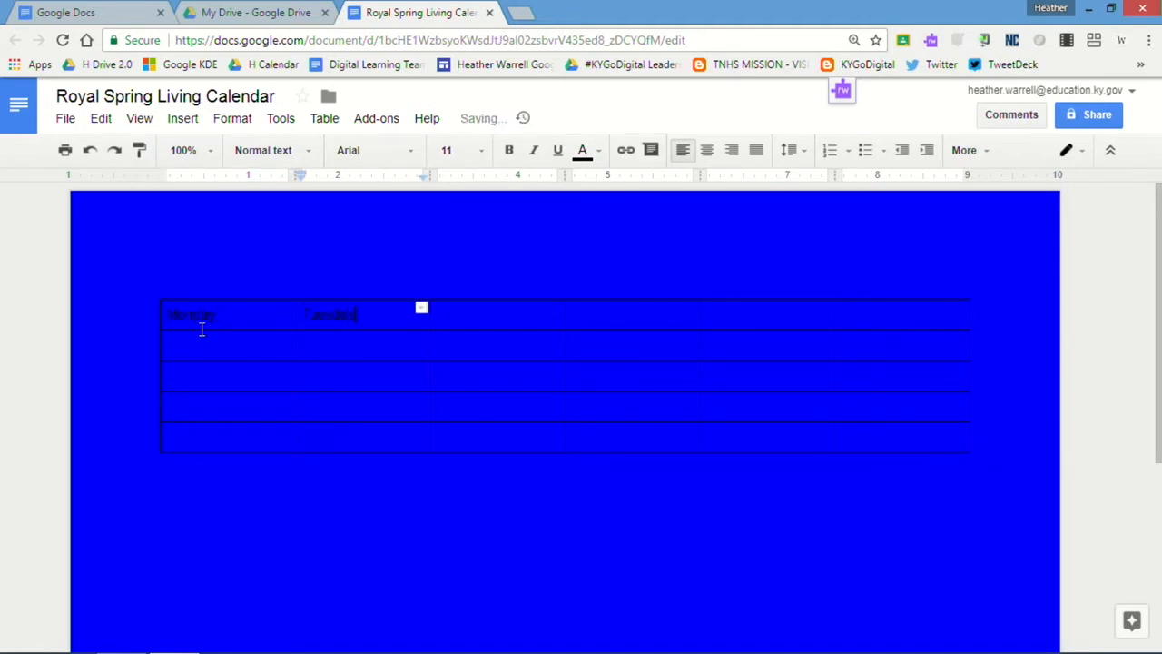
pyautogui.press('Tab')
pyautogui.write('Wednesday')
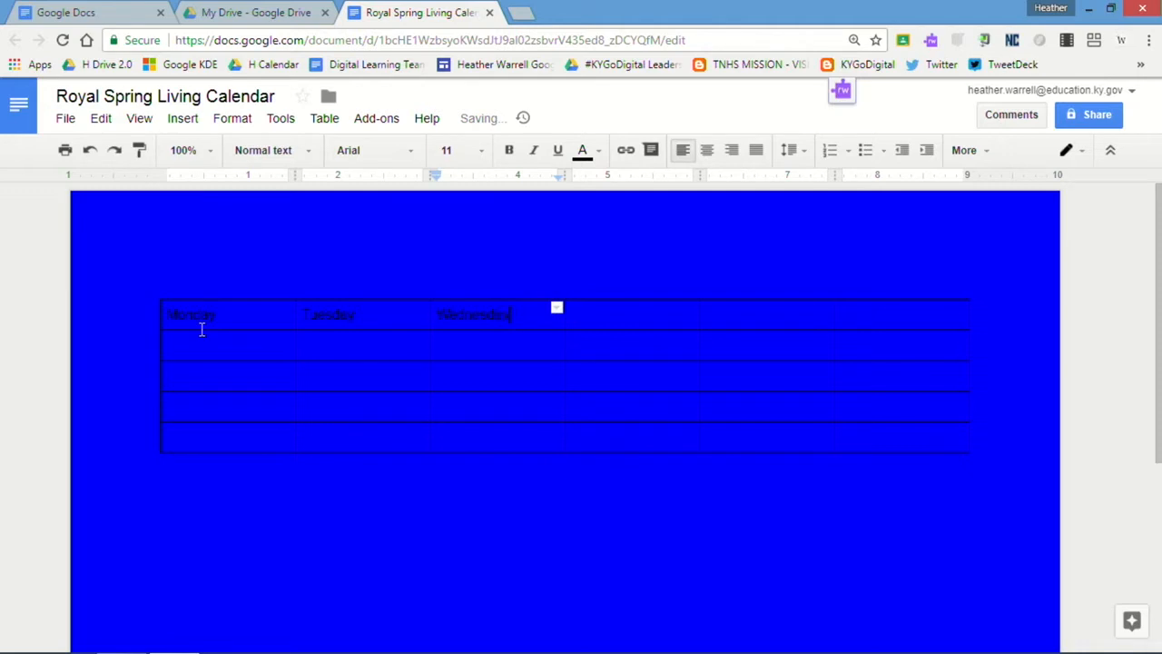
pyautogui.press('Tab')
pyautogui.write('Thursday')
pyautogui.press('Tab')
pyautogui.write('Friday')
pyautogui.press('Tab')
pyautogui.write('Saturday')
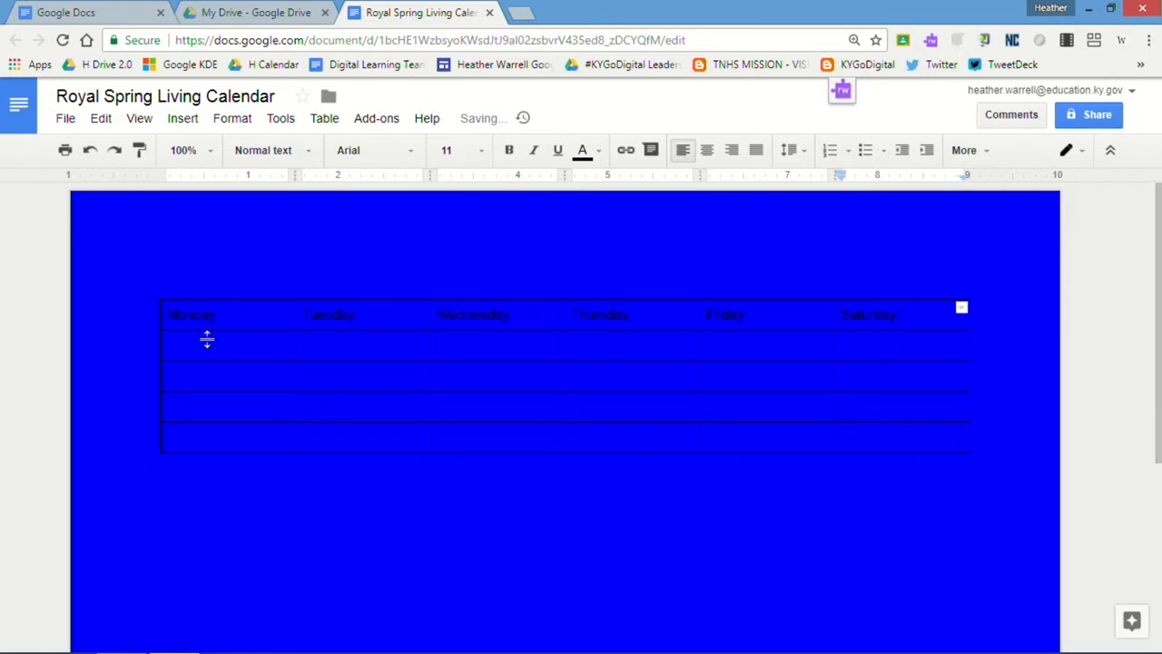
# Step: Center the text of the weekday header row and give its cells a light gray background
pyautogui.moveTo(200, 327); pyautogui.dragTo(891, 334)
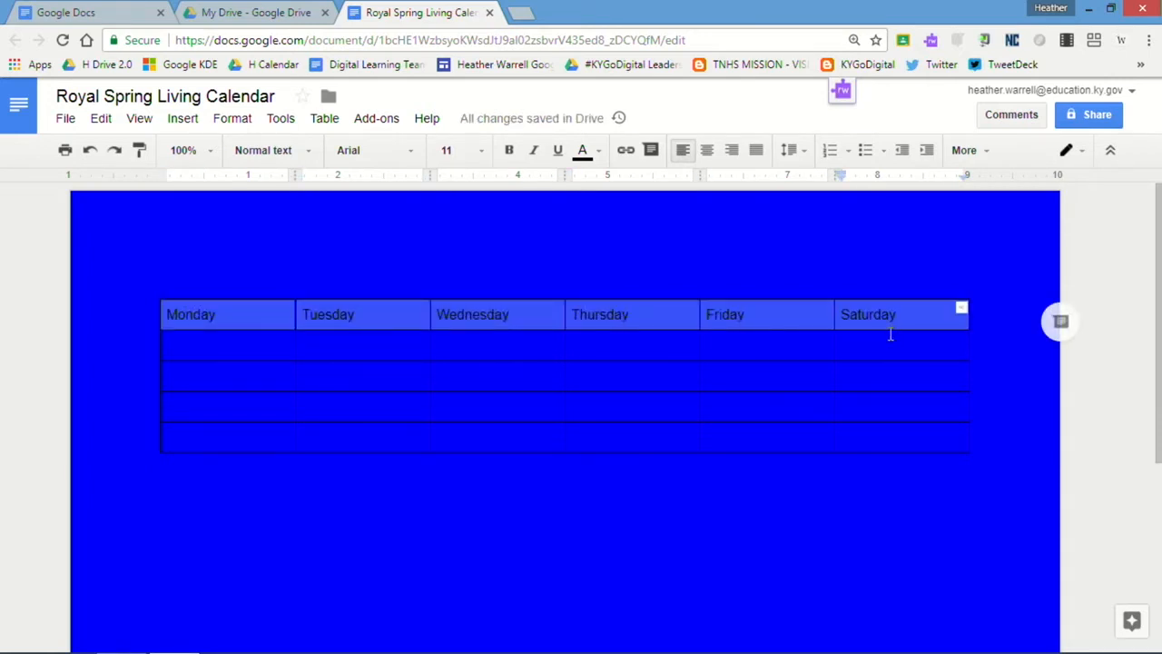
pyautogui.click(708, 150)
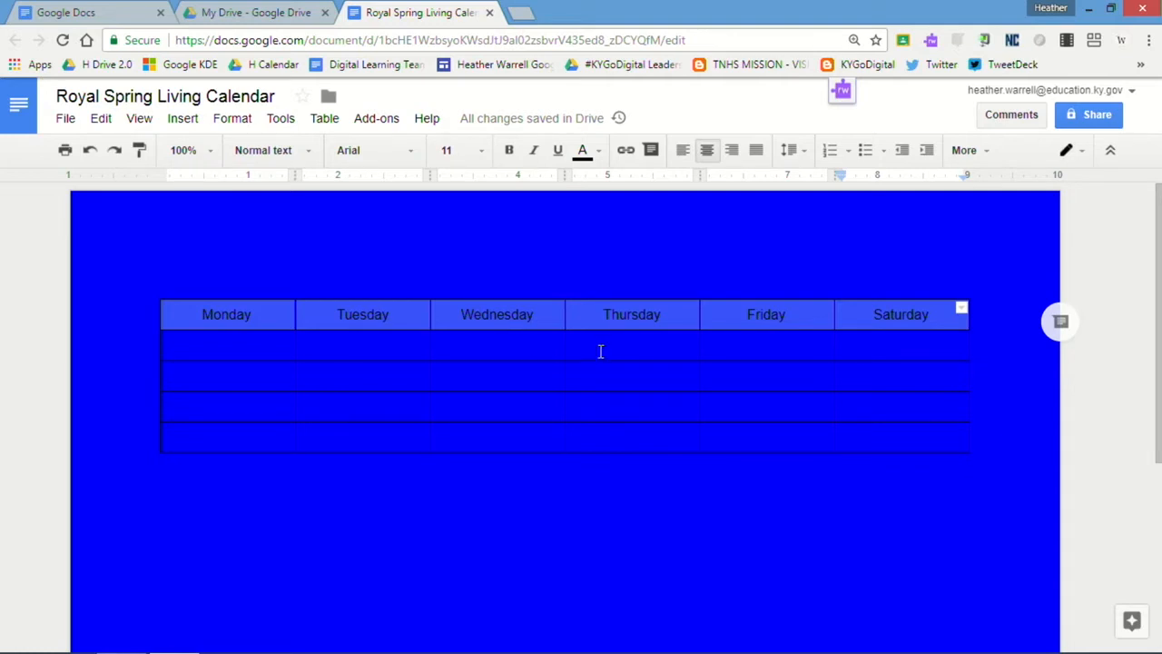
pyautogui.click(985, 155)
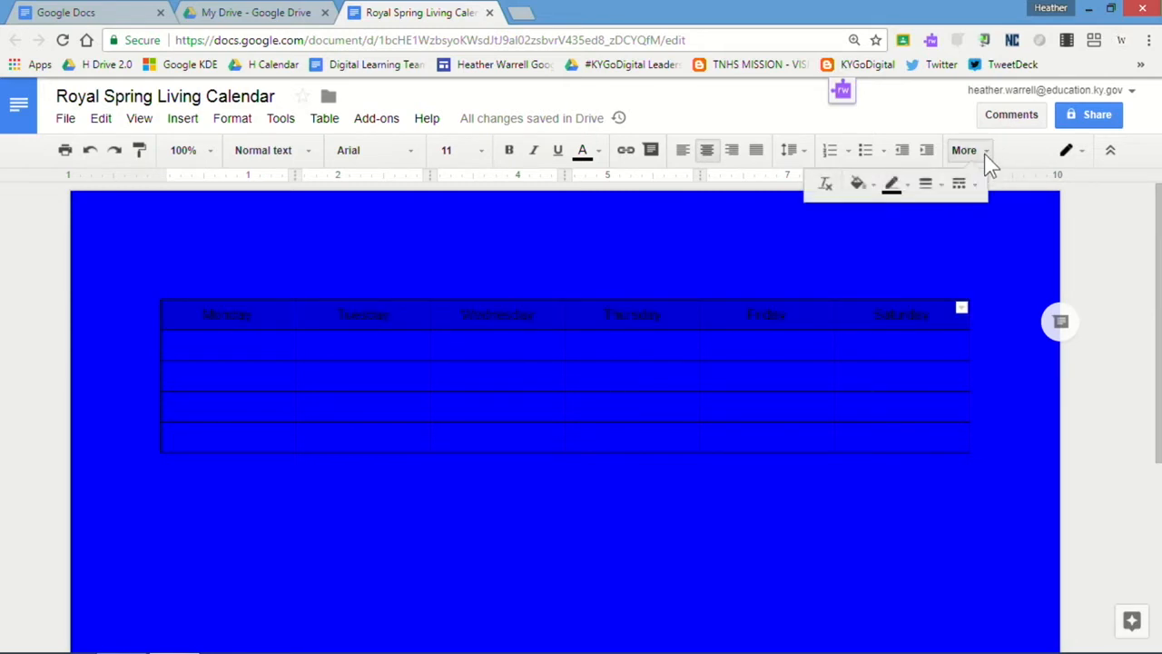
pyautogui.click(872, 191)
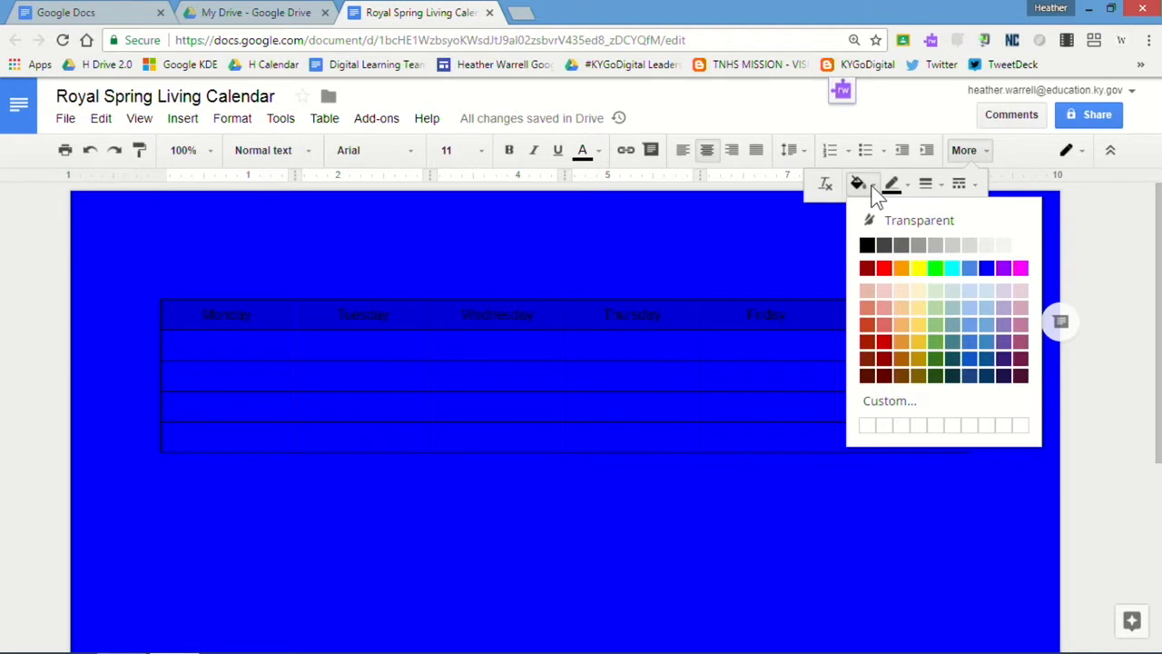
pyautogui.click(960, 250)
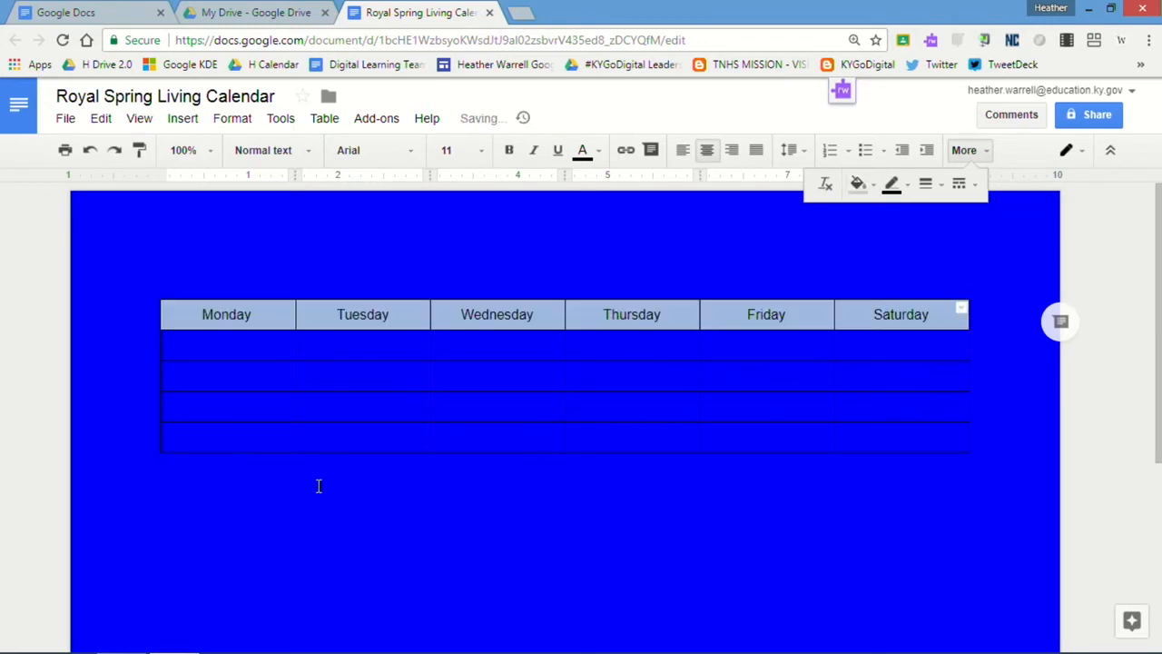
# Step: Give the four empty rows below the weekday headers a white cell background
pyautogui.click(303, 438)
pyautogui.moveTo(260, 360); pyautogui.dragTo(876, 447)
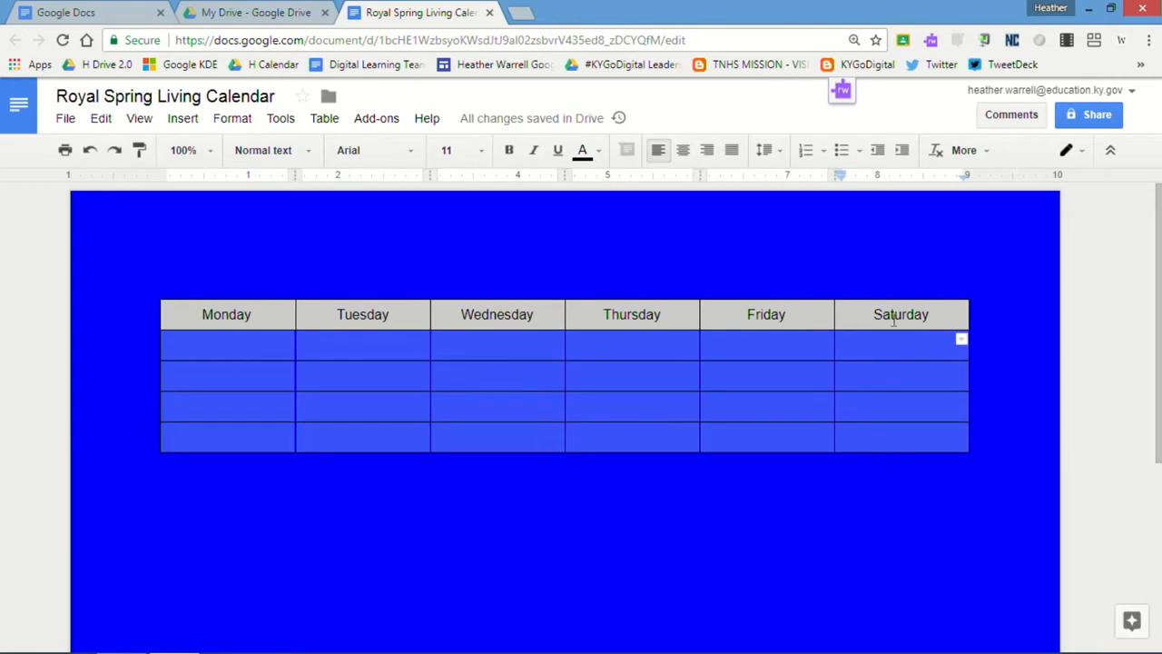
pyautogui.click(985, 150)
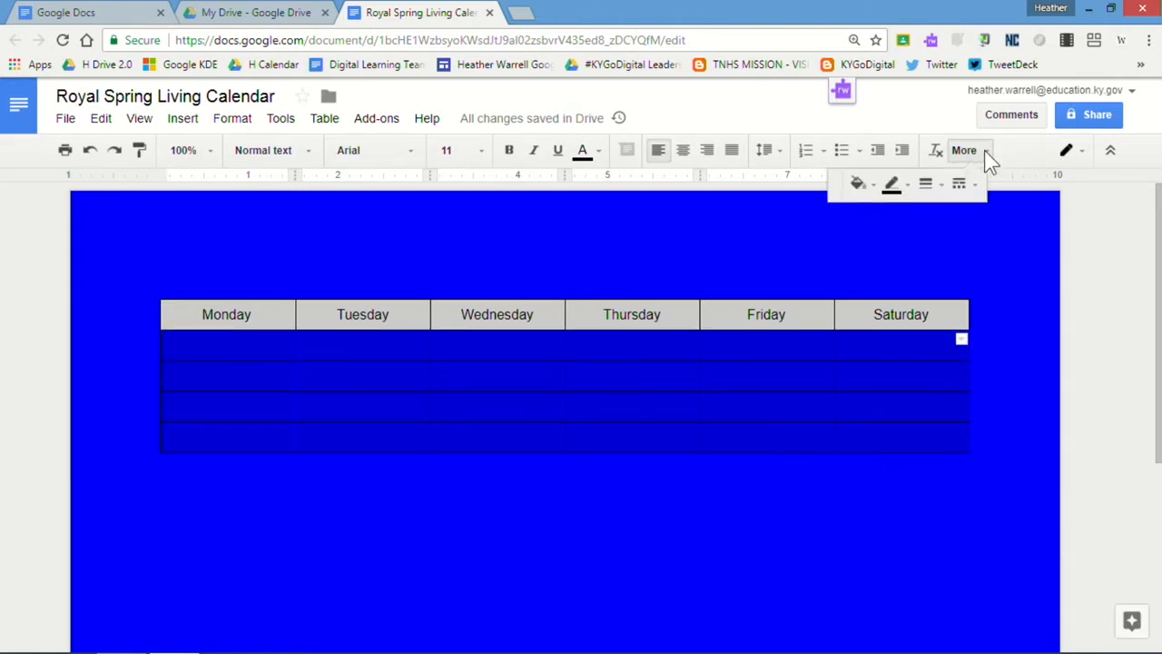
pyautogui.click(874, 185)
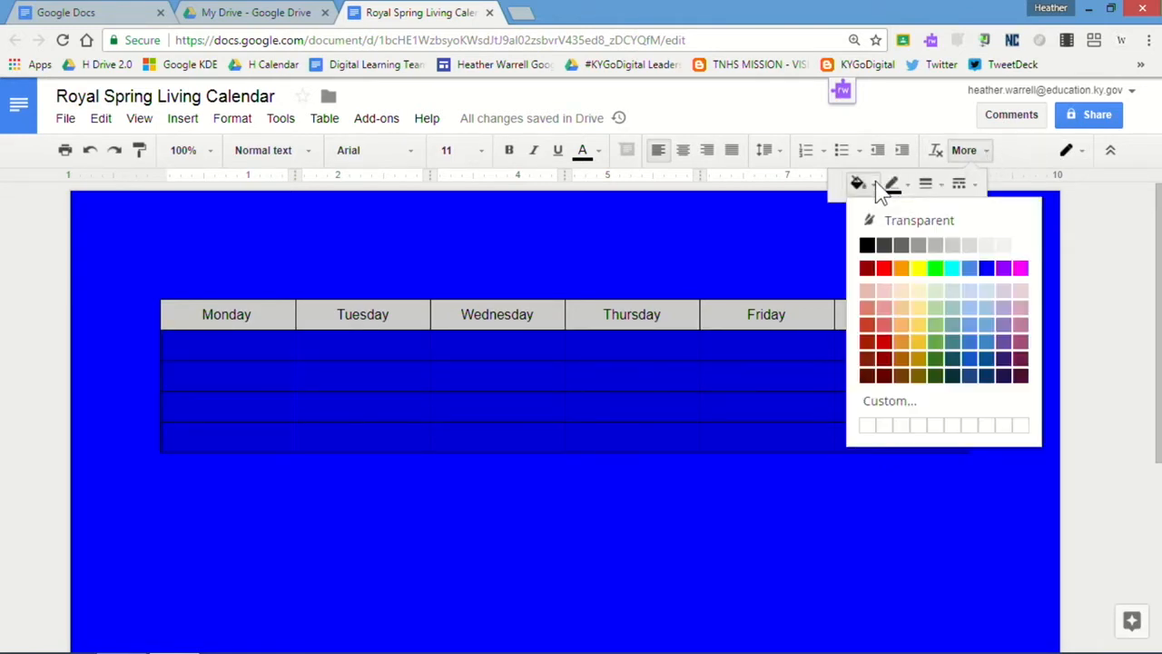
pyautogui.click(1025, 246)
pyautogui.click(441, 508)
# Step: Add the heading "September" above the table and format it in white Oswald at size 18
pyautogui.click(229, 291)
pyautogui.write('September')
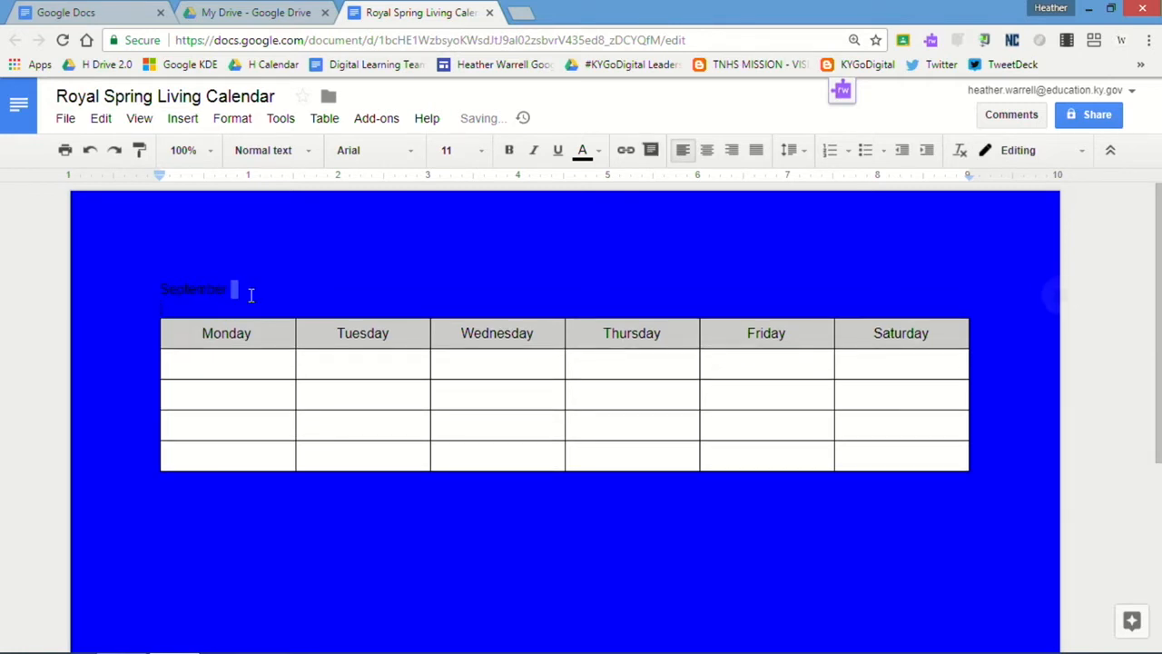
pyautogui.moveTo(239, 290); pyautogui.dragTo(160, 288)
pyautogui.click(416, 156)
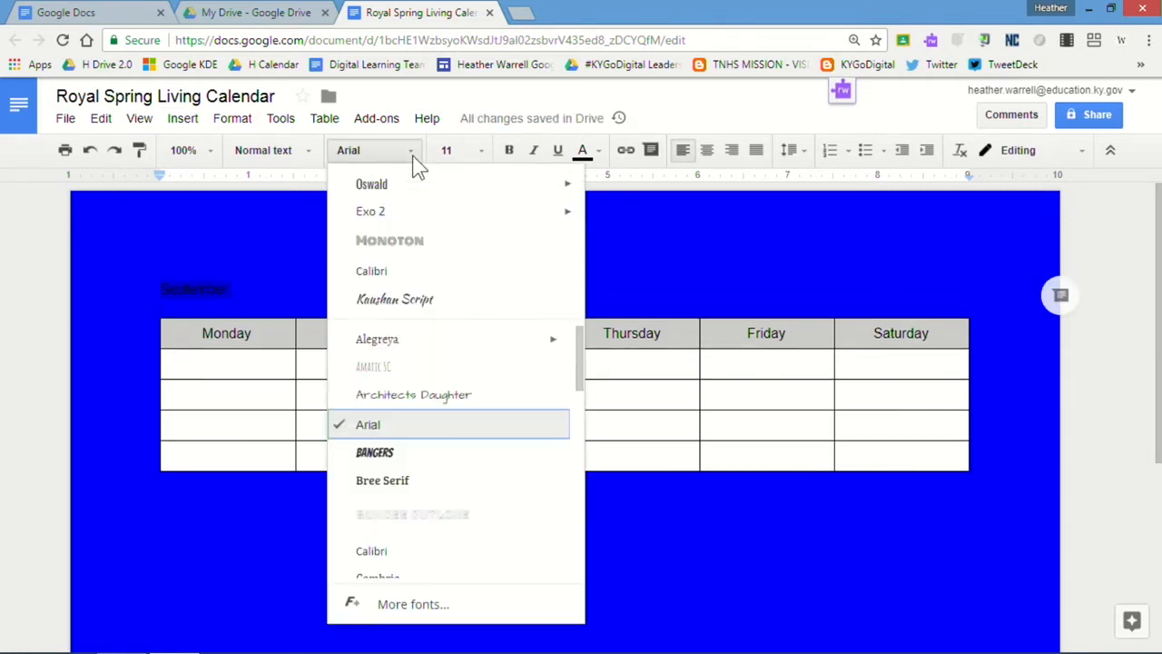
pyautogui.click(415, 189)
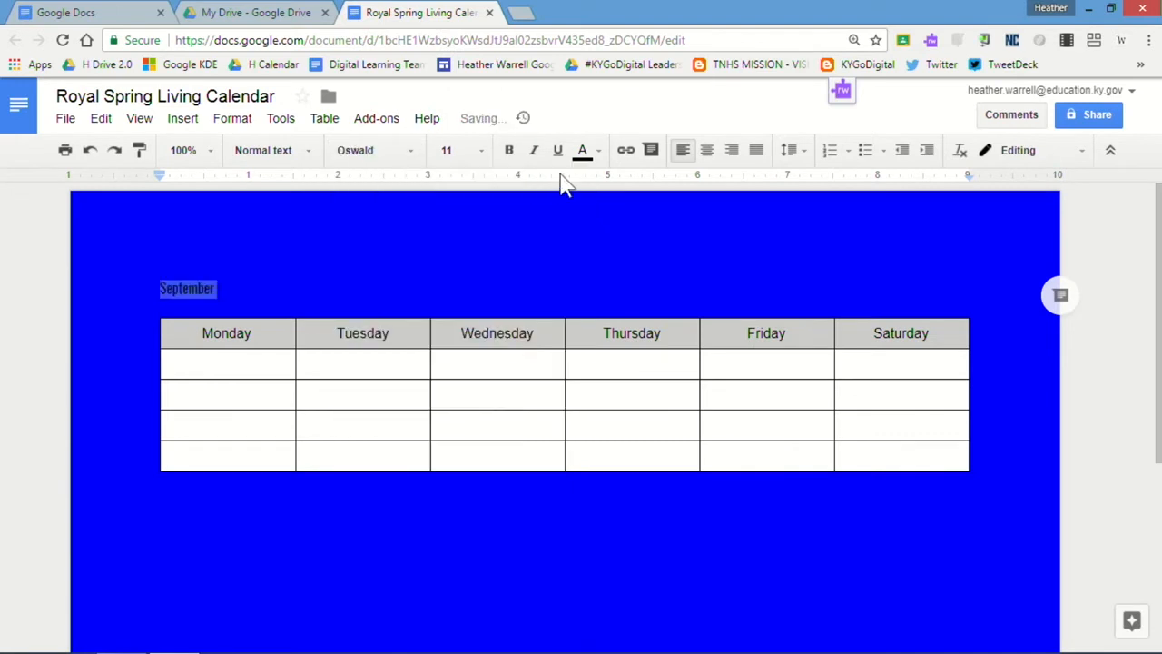
pyautogui.click(597, 154)
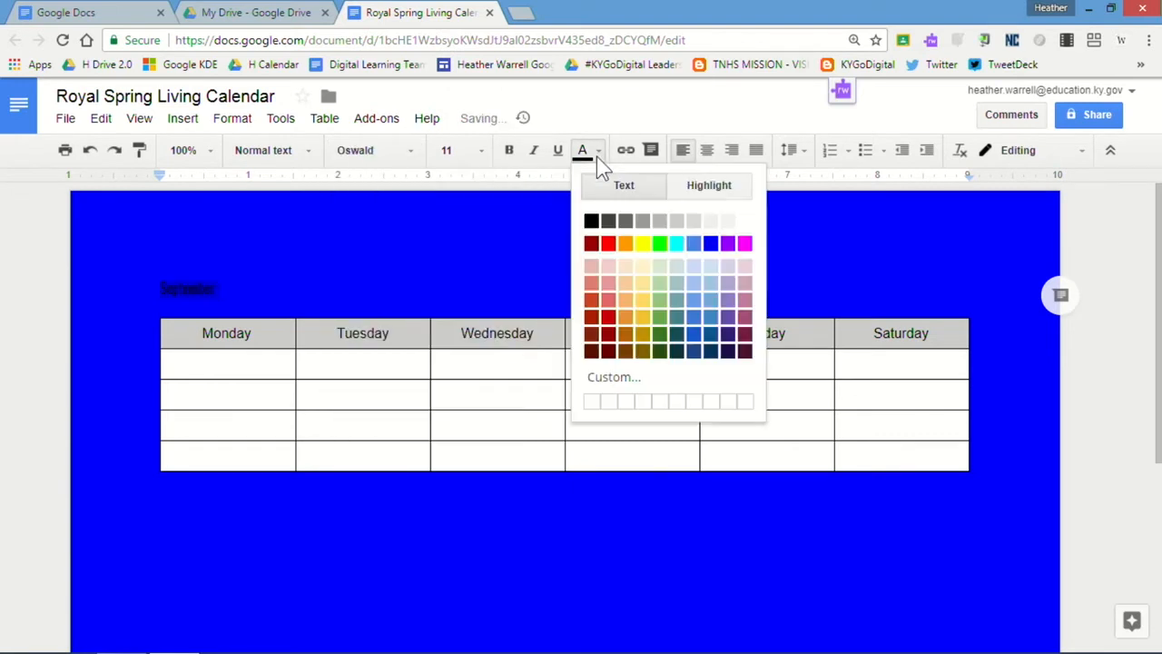
pyautogui.click(745, 221)
pyautogui.click(481, 151)
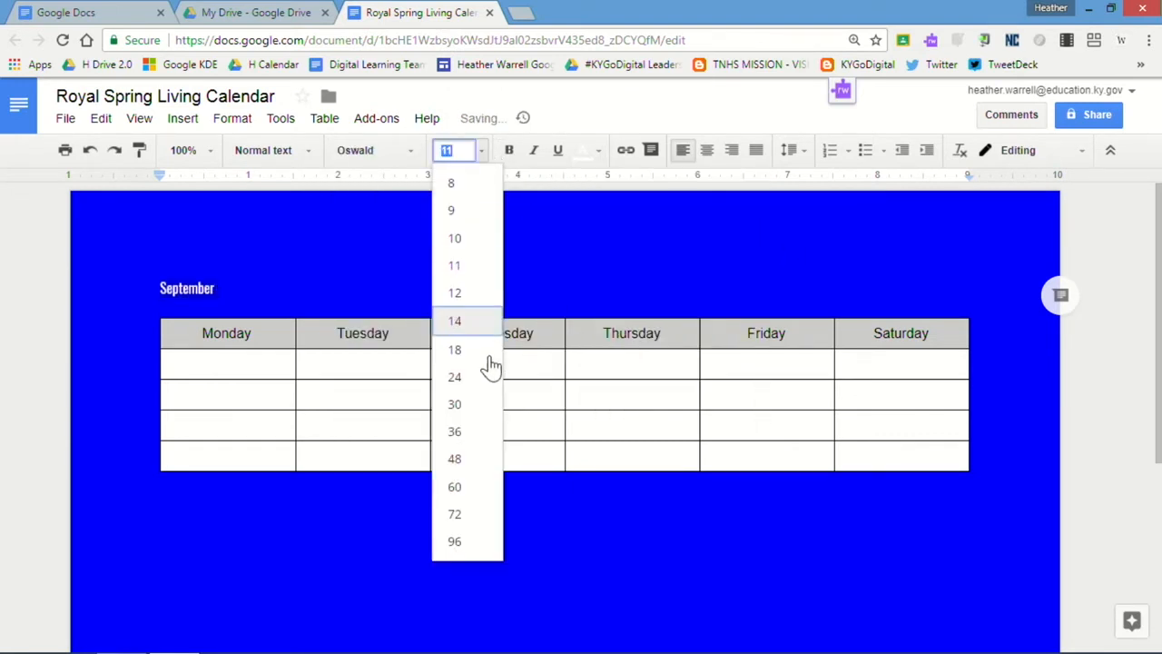
pyautogui.click(487, 351)
# Step: Enter the dates 18, 19, 20, 21, 22 and 23 in the row below the headers, from Monday to Saturday
pyautogui.click(246, 546)
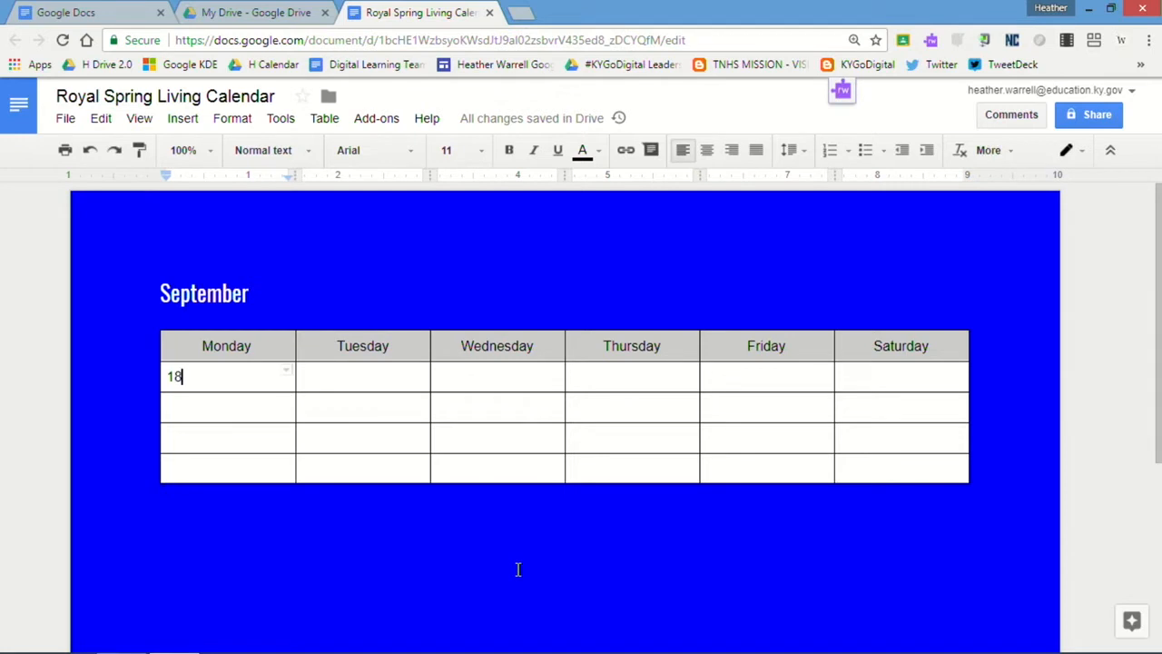
pyautogui.doubleClick(341, 381)
pyautogui.write('19')
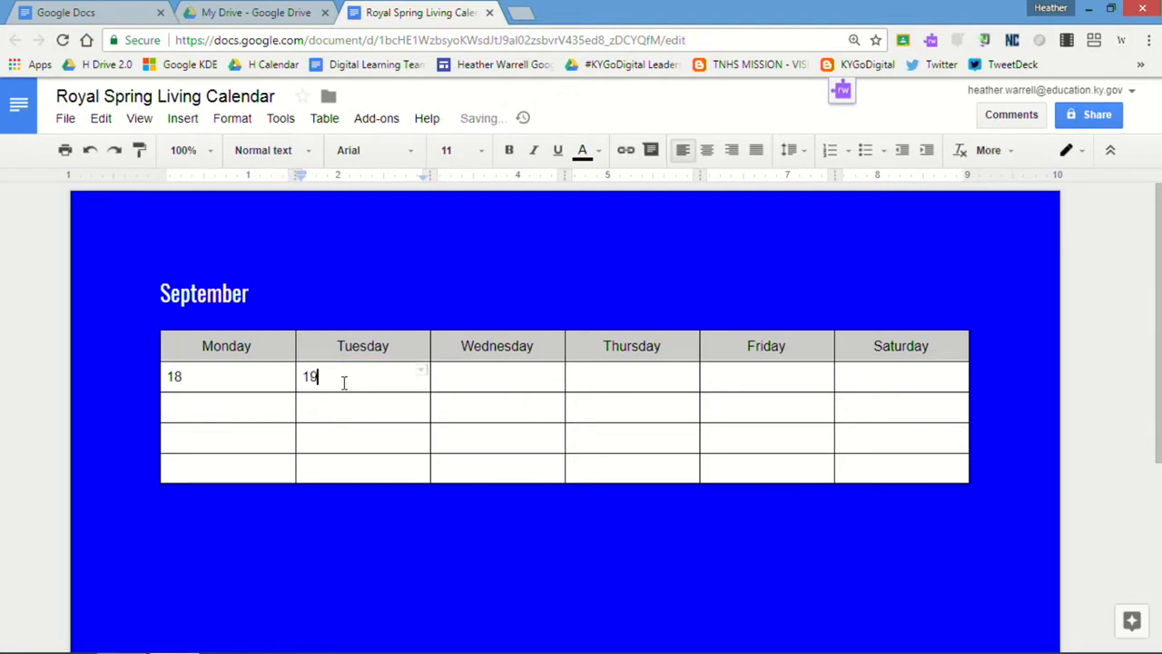
pyautogui.press('Tab')
pyautogui.write('20')
pyautogui.press('Tab')
pyautogui.write('21')
pyautogui.press('Tab')
pyautogui.write('22')
pyautogui.press('Tab')
pyautogui.write('23')
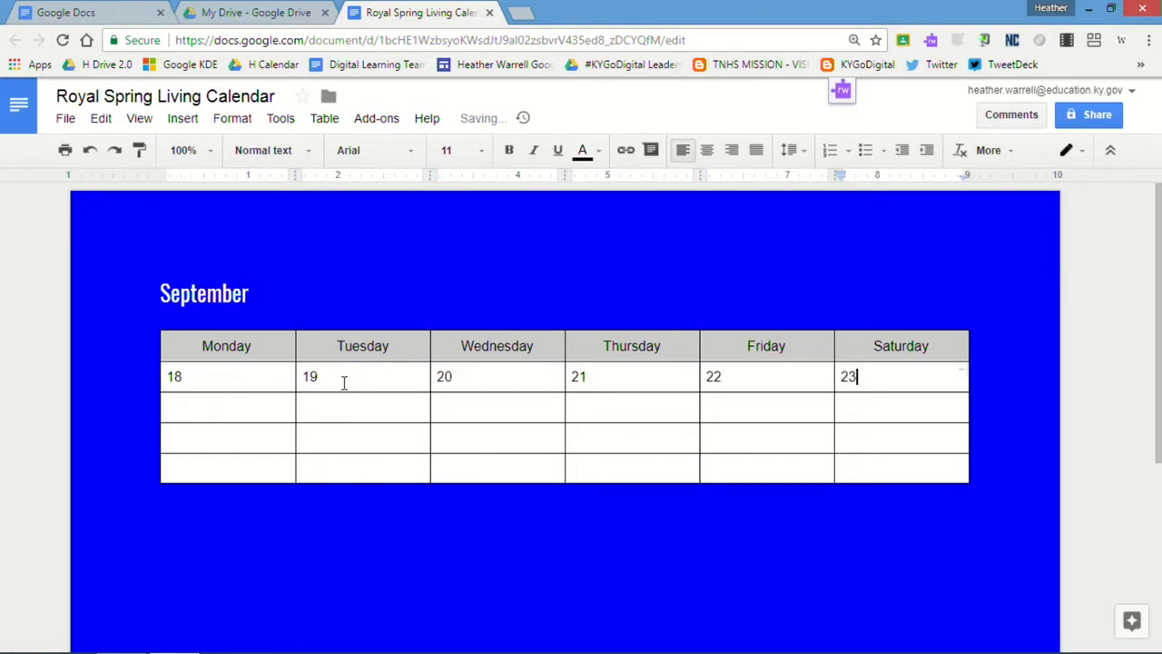
# Step: Enter the dates 25, 26, 27, 28, 29 and 30 in the second date row, from Monday to Saturday
pyautogui.doubleClick(207, 414)
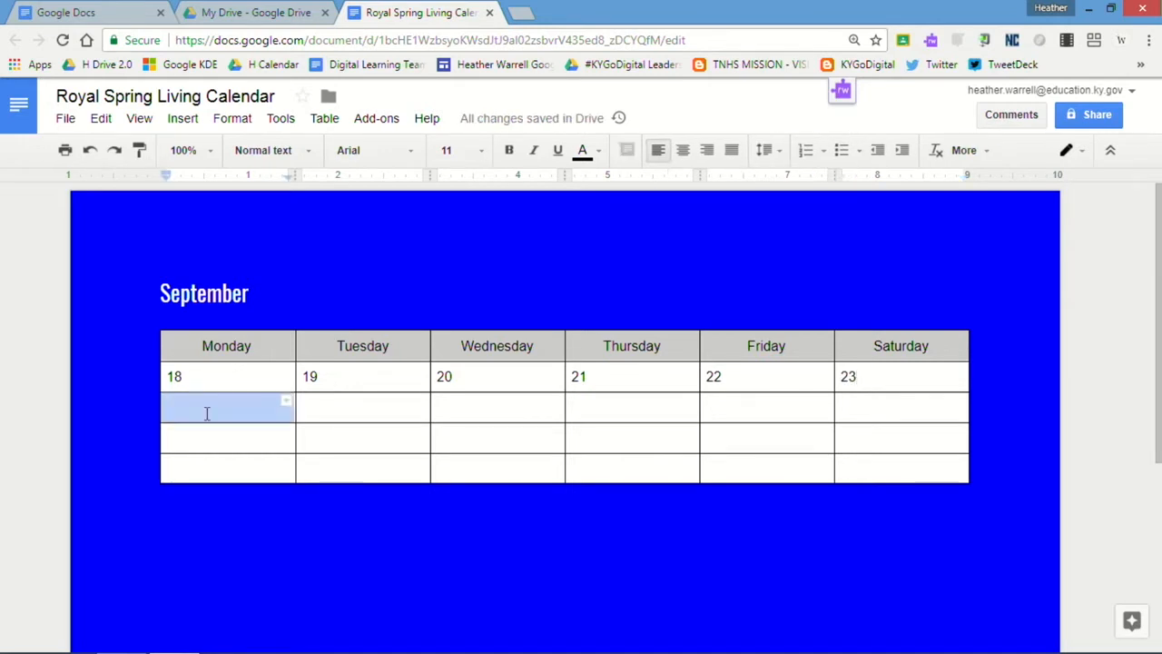
pyautogui.click(208, 414)
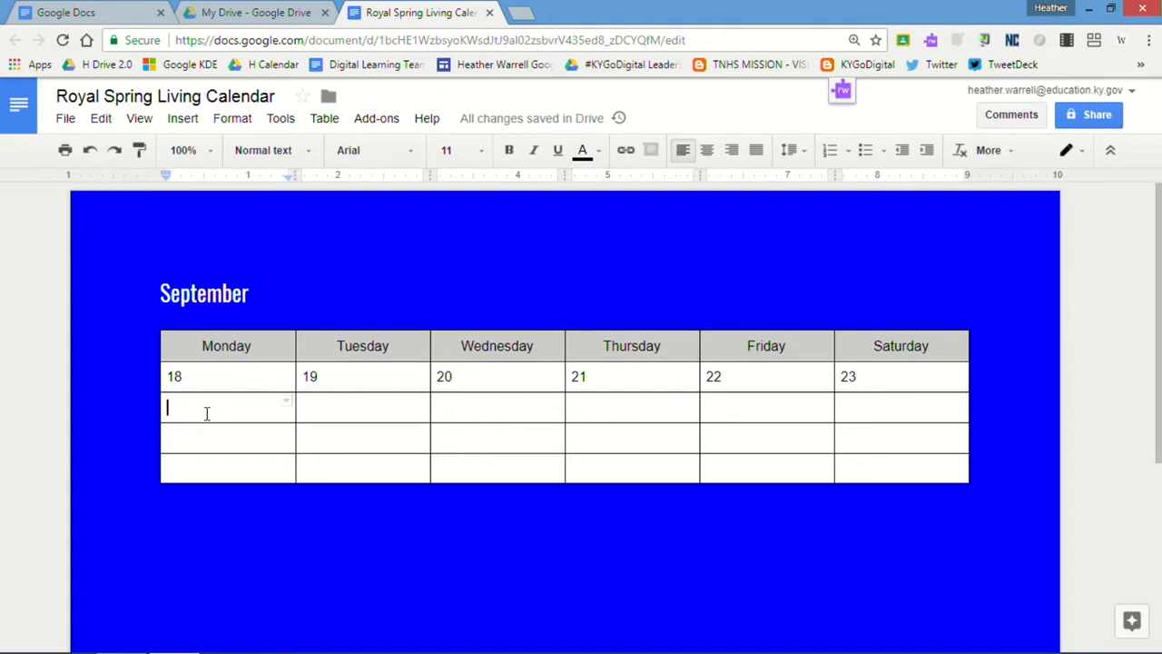
pyautogui.write('25')
pyautogui.press('Tab')
pyautogui.write('26')
pyautogui.press('Tab')
pyautogui.write('27')
pyautogui.press('Tab')
pyautogui.write('28')
pyautogui.press('Tab')
pyautogui.write('29')
pyautogui.press('Tab')
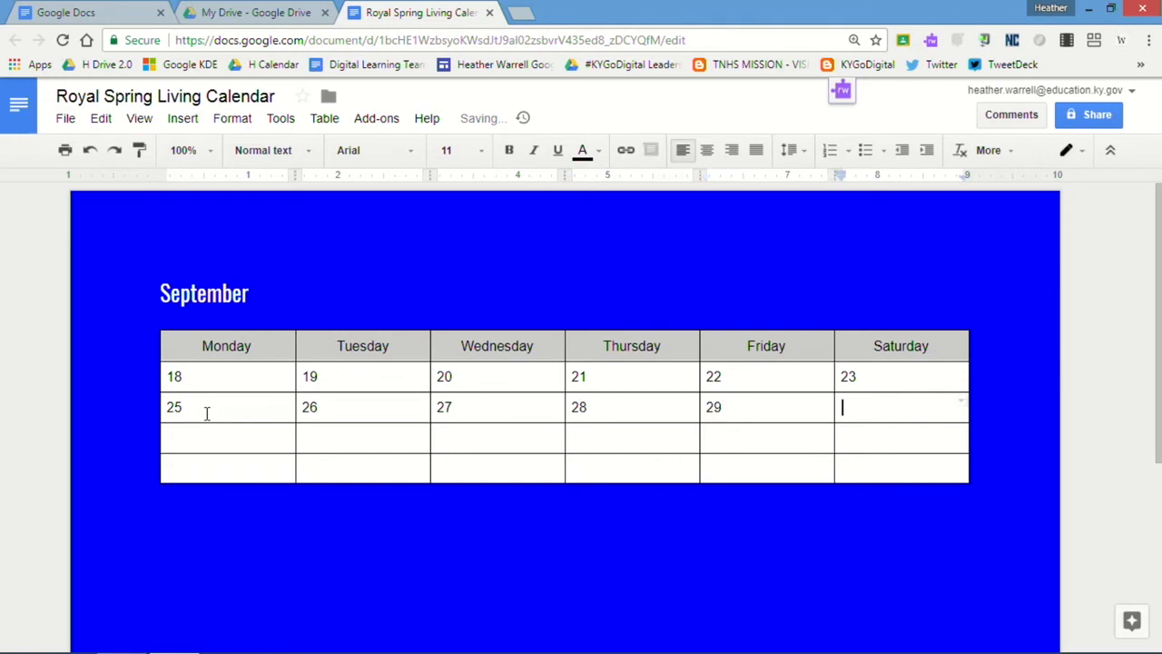
pyautogui.write('30')
# Step: Delete the two empty rows below the row with dates 25 to 30
pyautogui.moveTo(236, 459); pyautogui.dragTo(320, 463)
pyautogui.moveTo(245, 440); pyautogui.dragTo(900, 475)
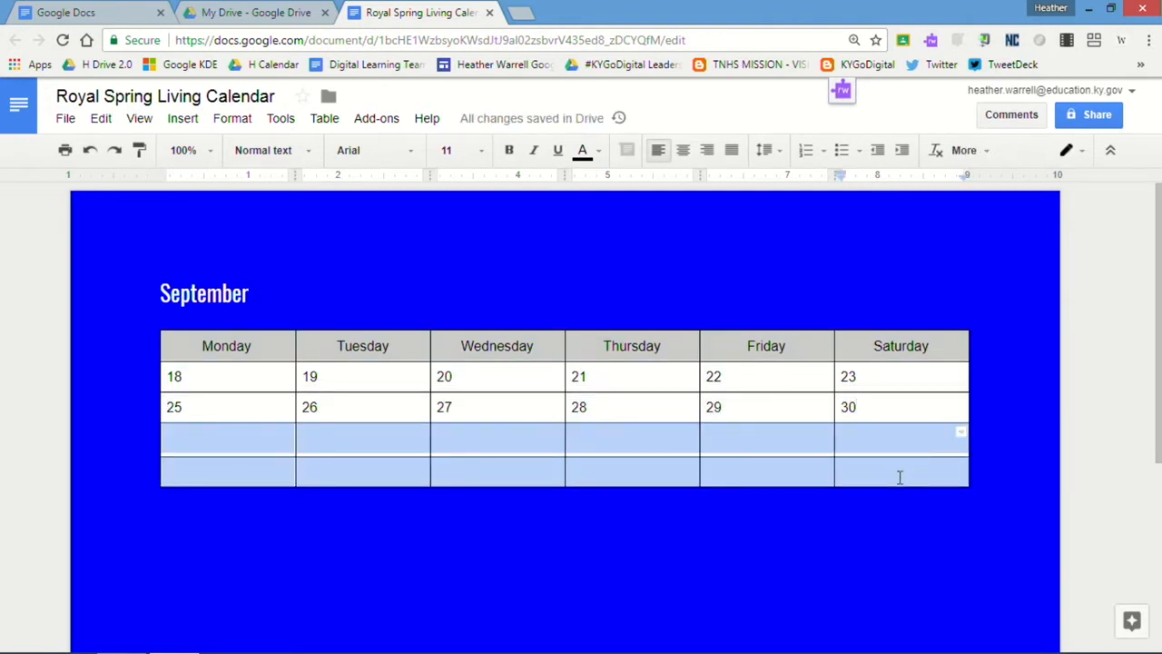
pyautogui.rightClick(894, 471)
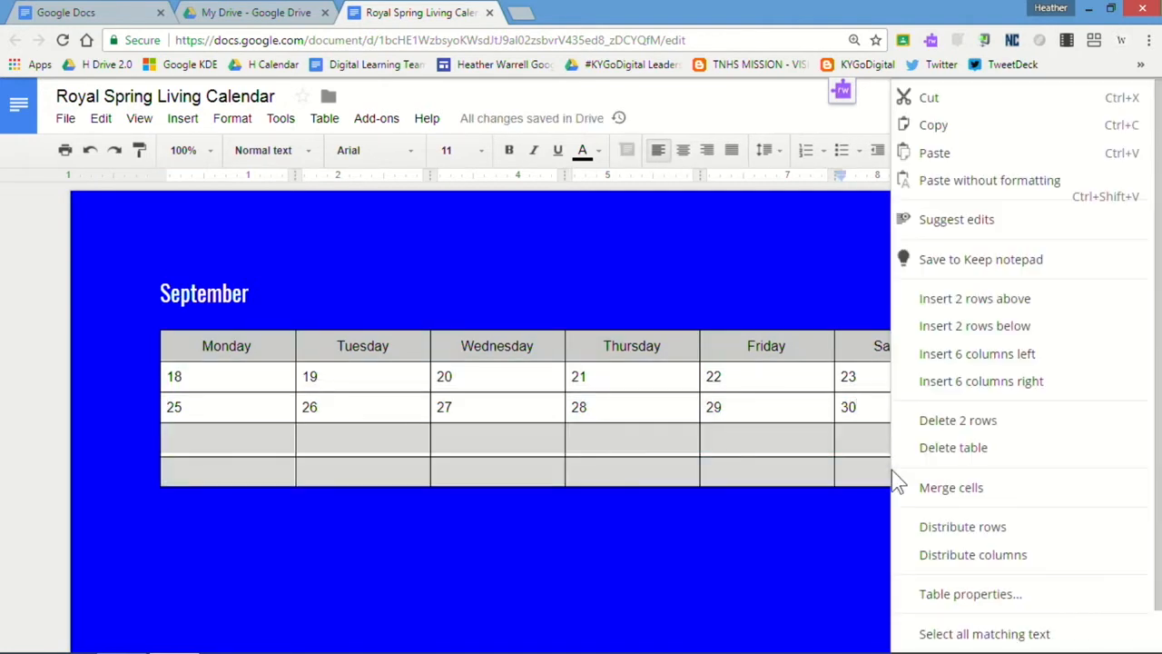
pyautogui.click(930, 427)
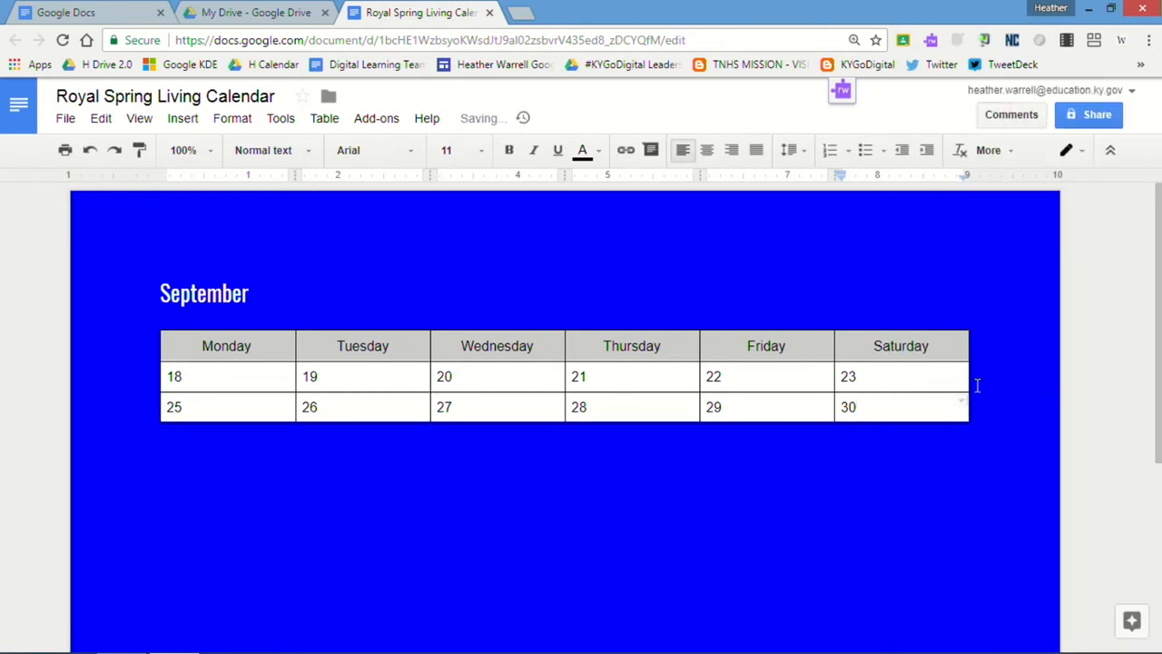
# Step: Make both date rows taller by adding two blank lines below 23 and three blank lines below 30
pyautogui.click(951, 383)
pyautogui.press('Return')
pyautogui.press('Return')
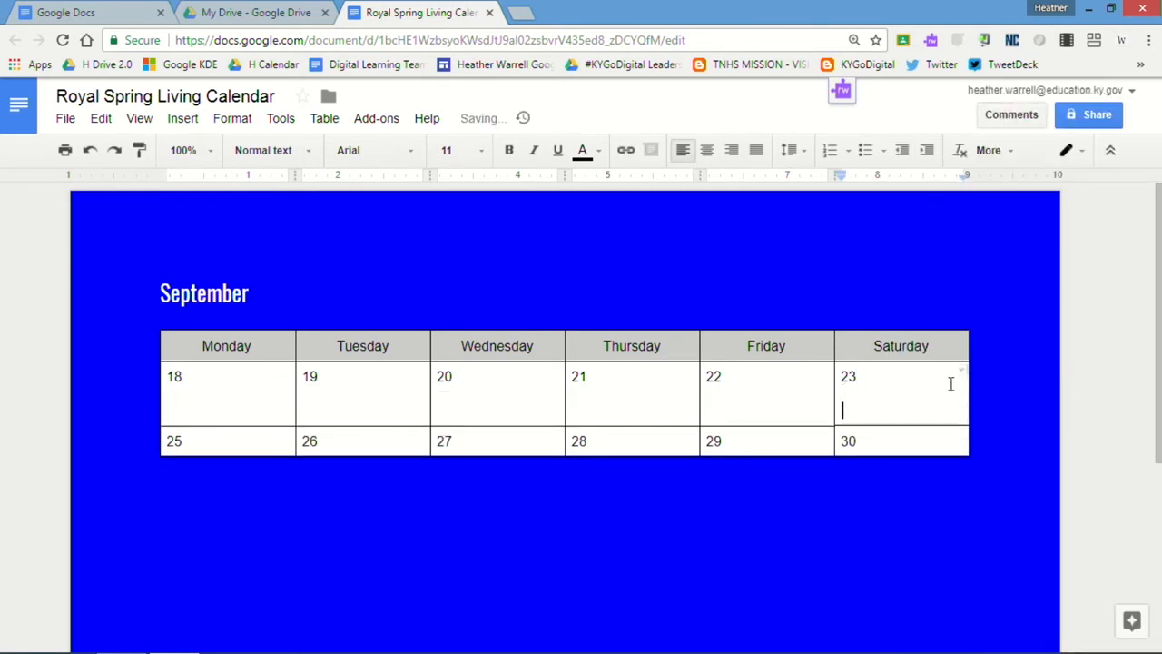
pyautogui.click(916, 451)
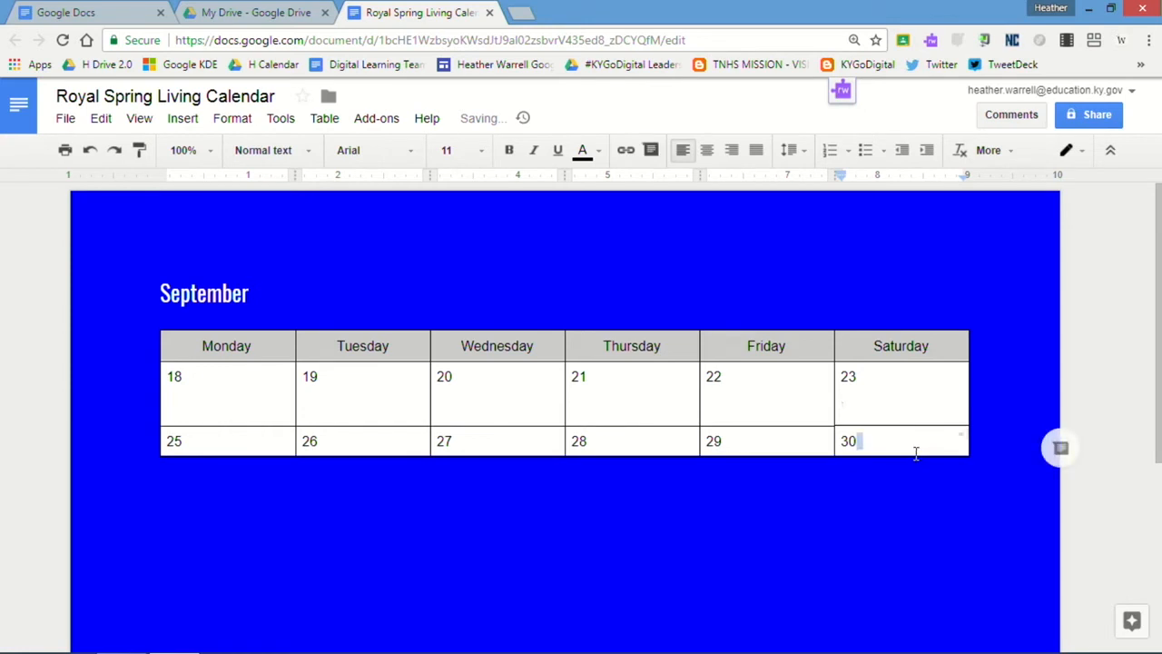
pyautogui.press('Return')
pyautogui.press('Return')
pyautogui.press('Return')
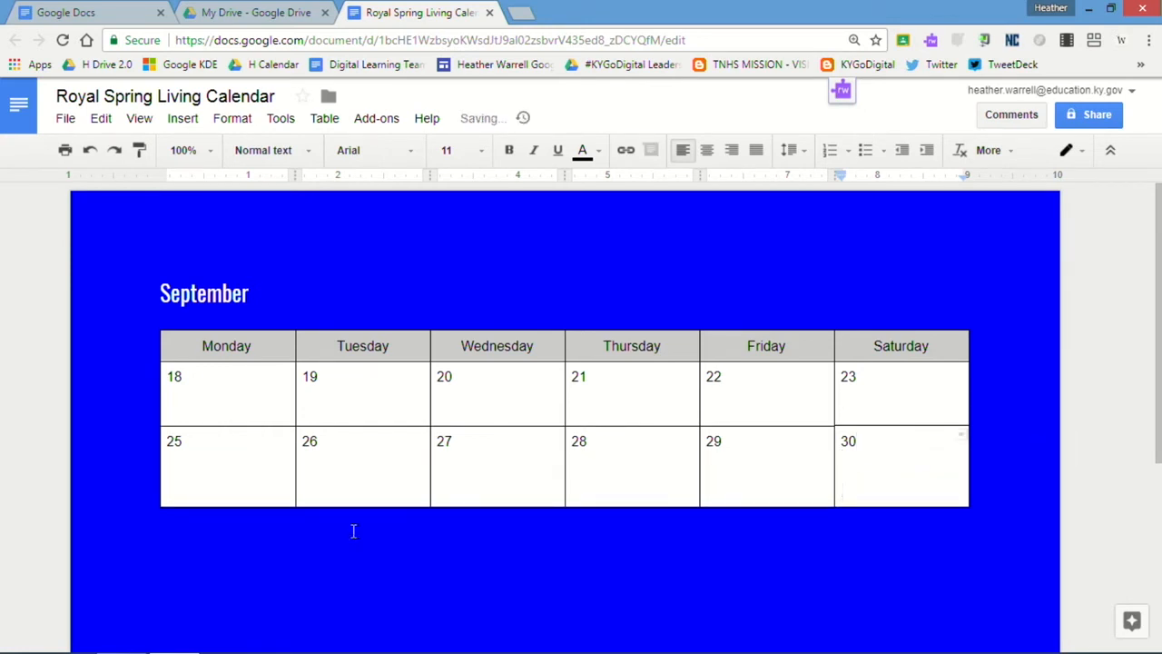
# Step: Insert a new six-column table below the September table
pyautogui.click(174, 549)
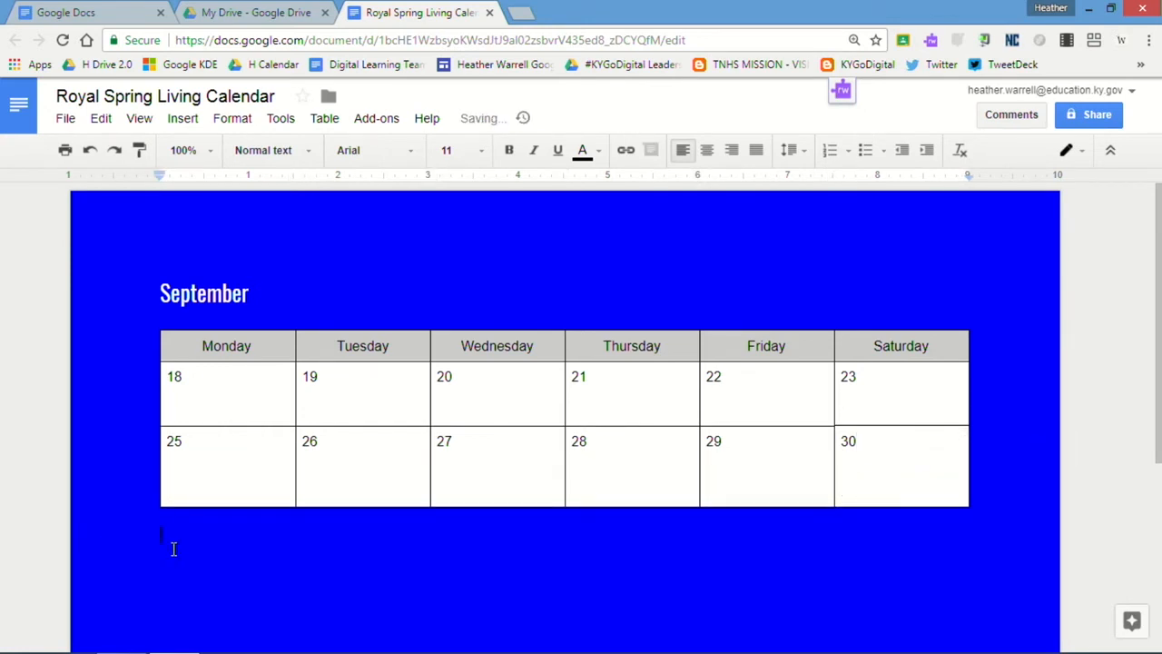
pyautogui.click(318, 119)
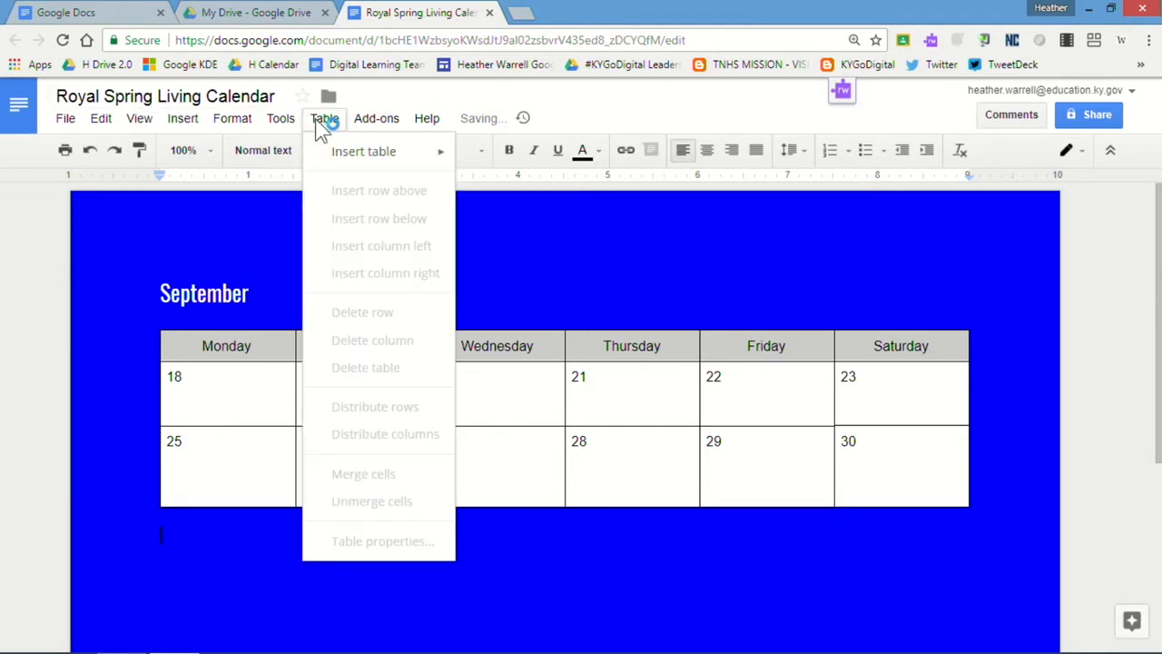
pyautogui.moveTo(379, 155)
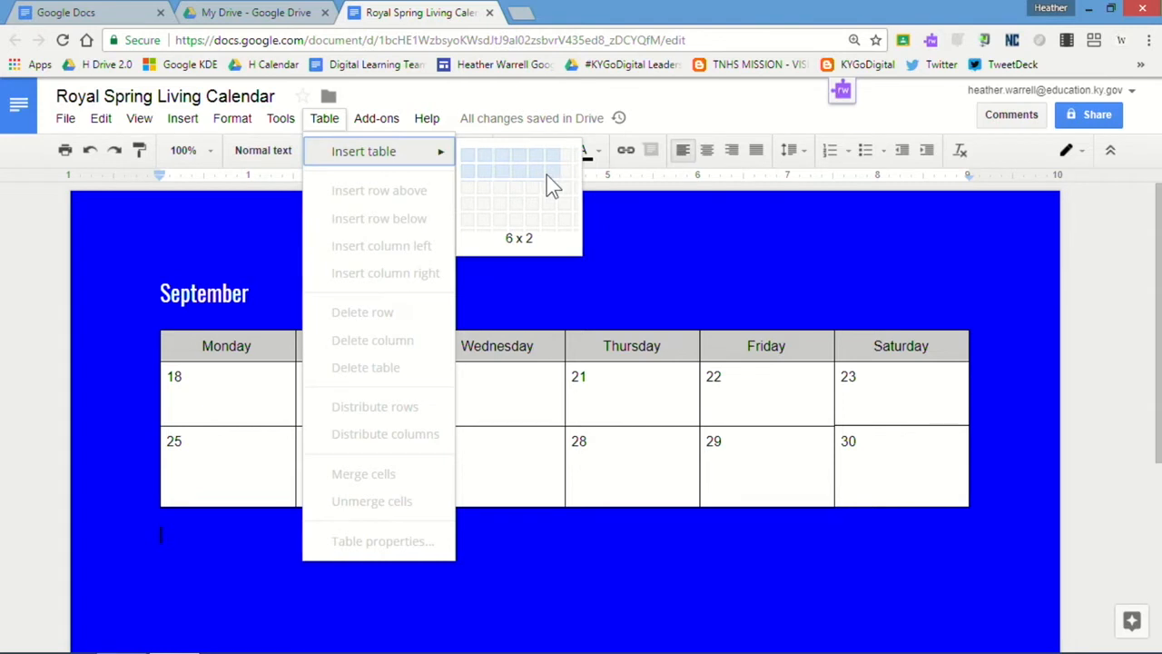
pyautogui.click(547, 233)
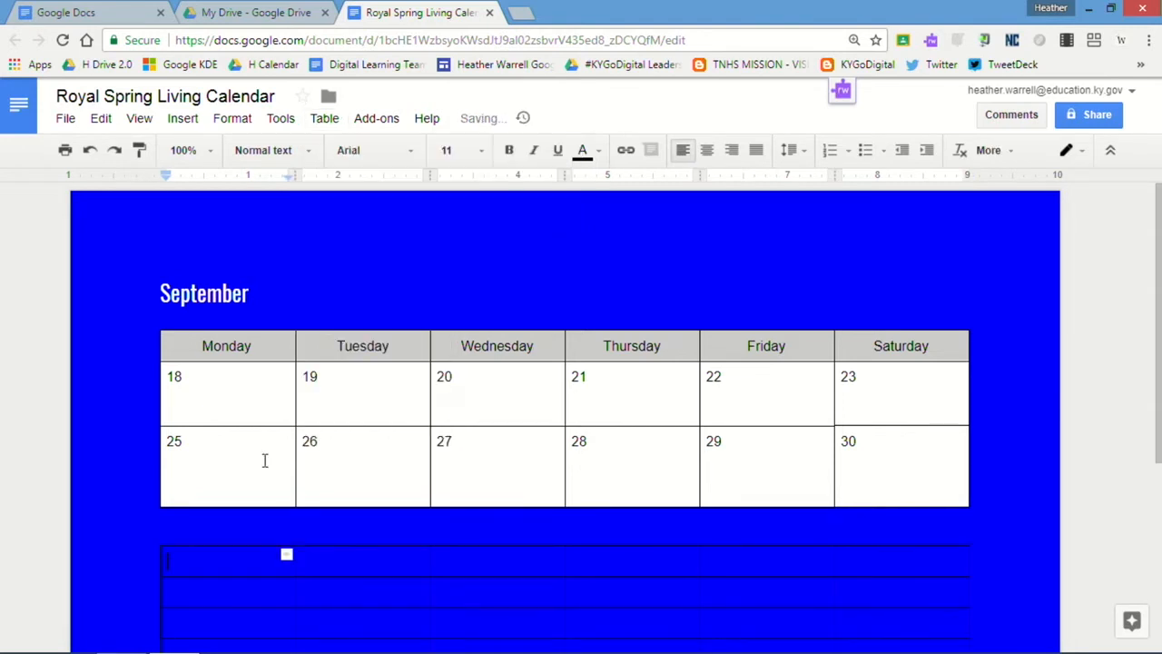
# Step: Add the heading "October" on its own line between the September table and the new table
pyautogui.click(206, 527)
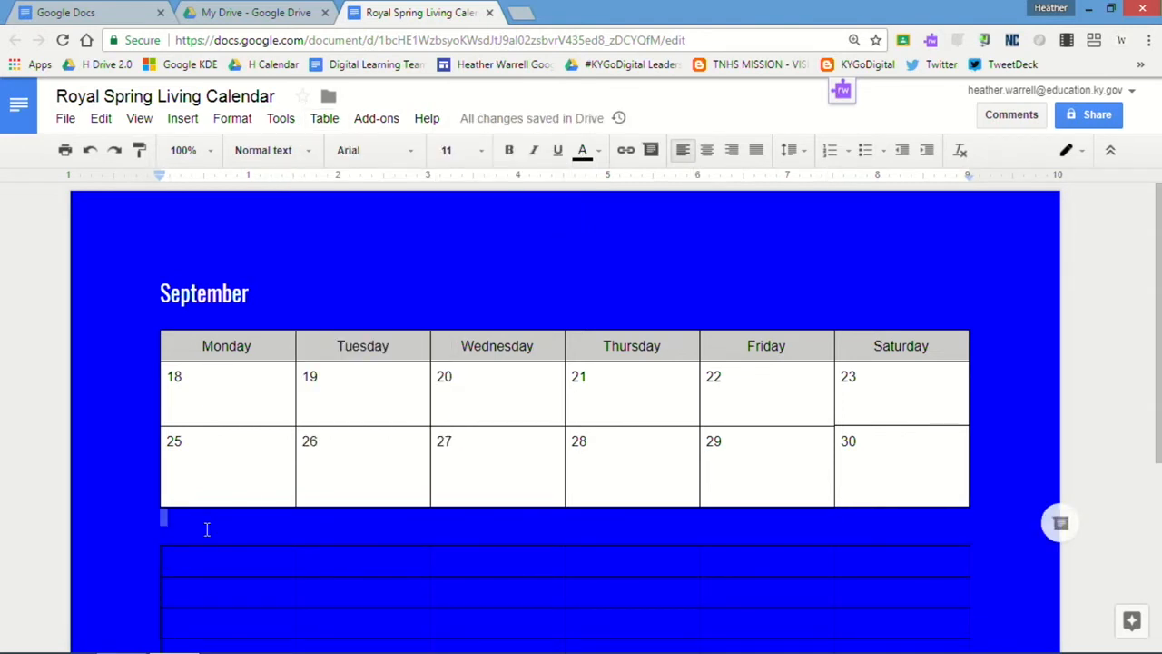
pyautogui.press('Return')
pyautogui.write('October')
# Step: Format the "October" heading in white Oswald at size 18
pyautogui.doubleClick(203, 533)
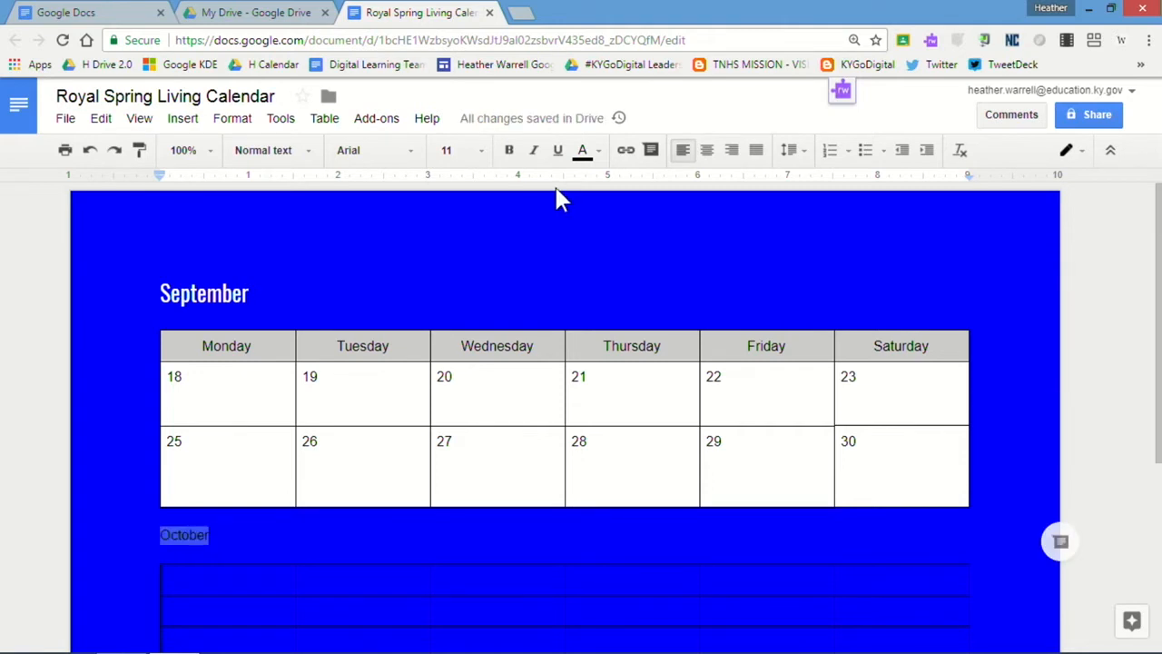
pyautogui.click(414, 151)
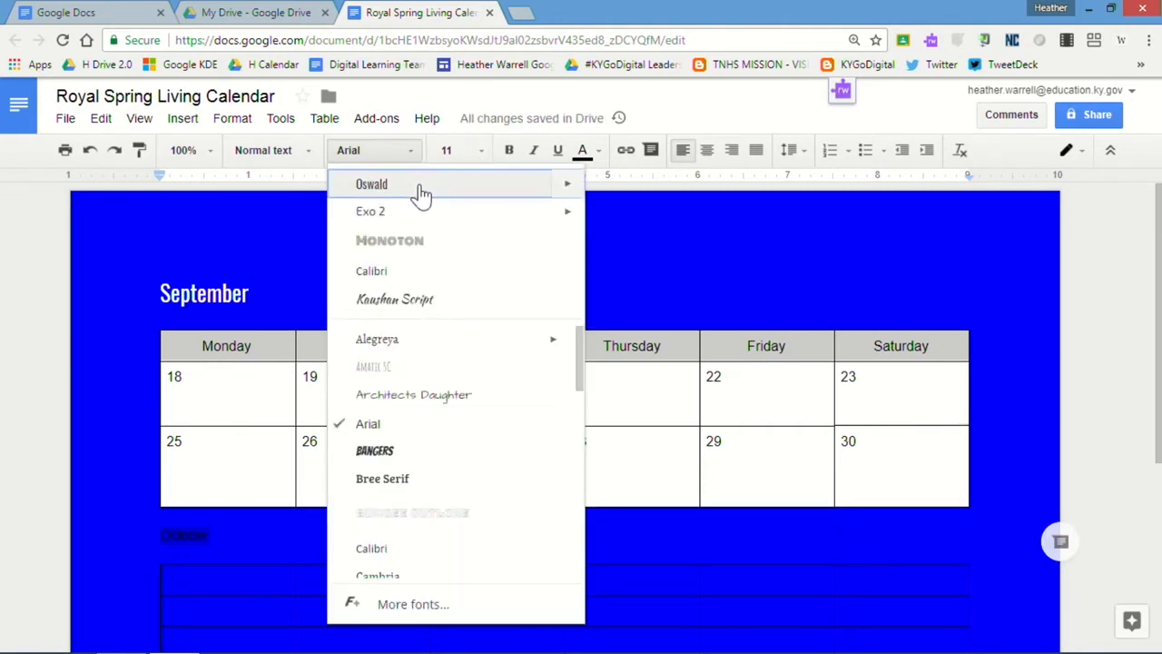
pyautogui.click(421, 188)
pyautogui.click(483, 151)
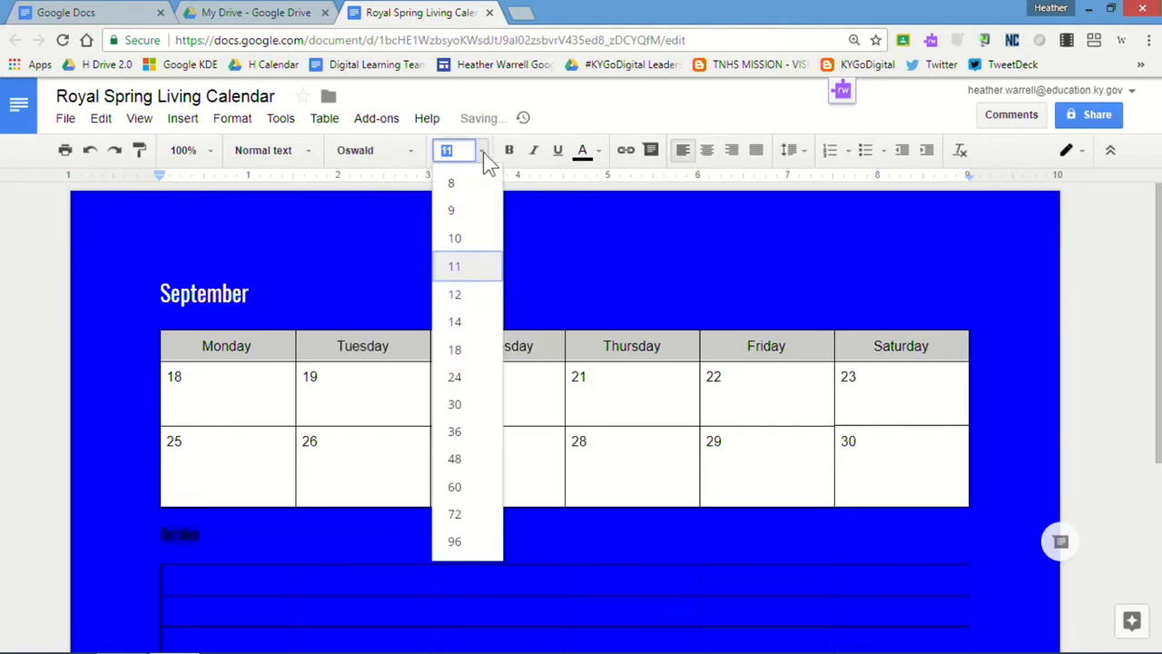
pyautogui.click(470, 353)
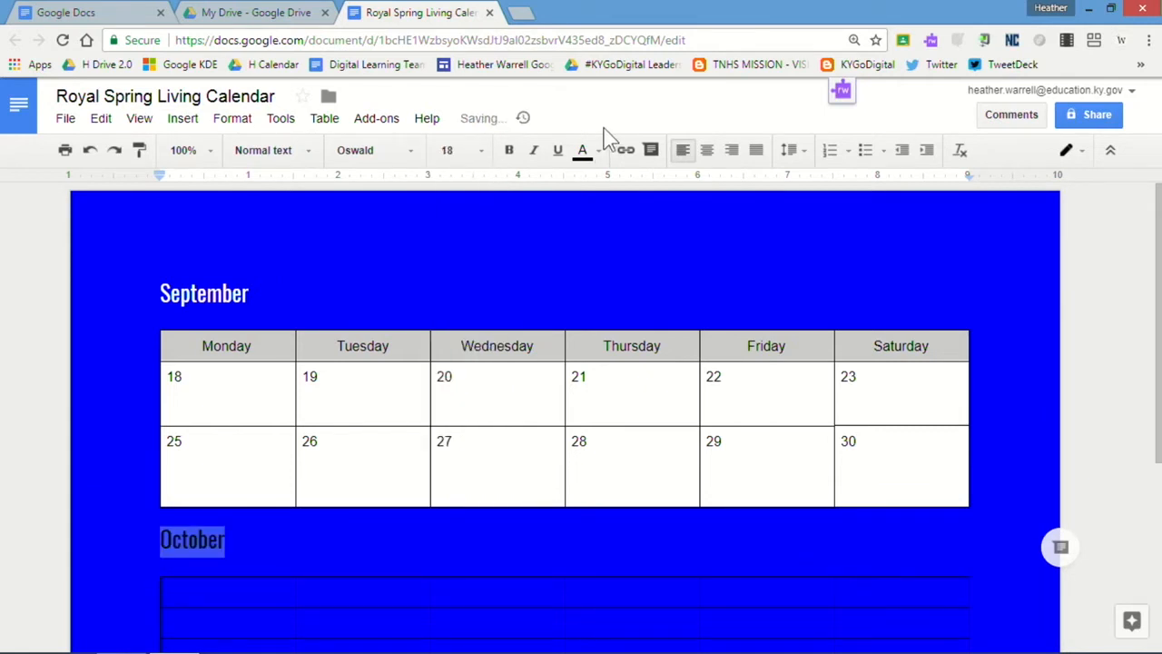
pyautogui.click(586, 152)
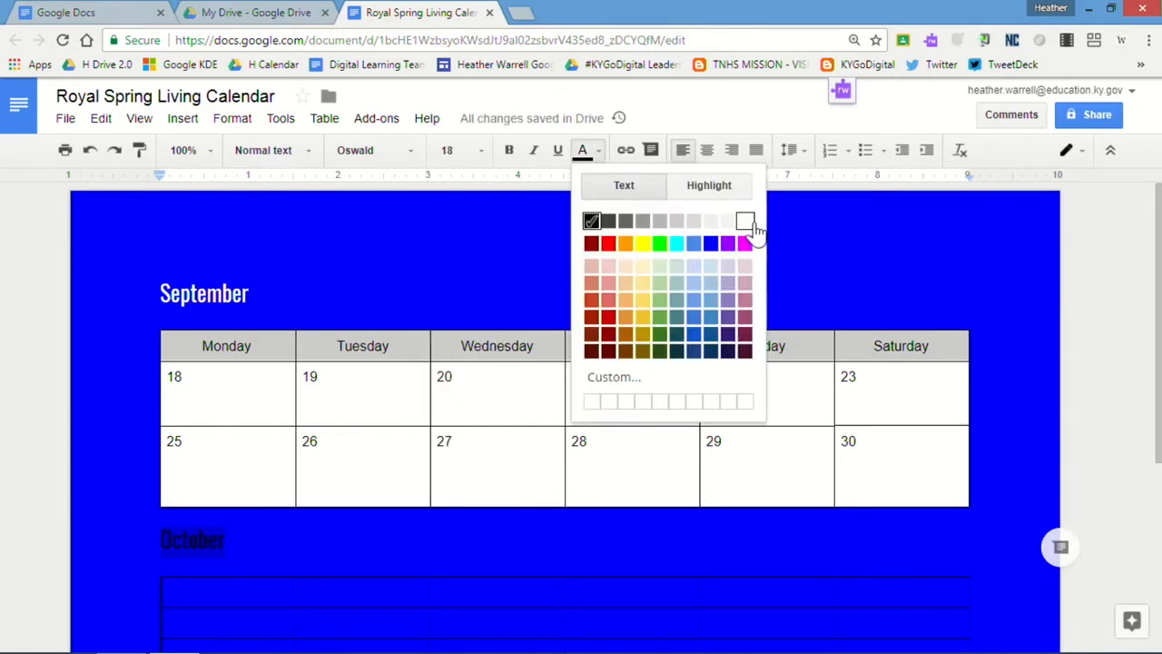
pyautogui.click(745, 221)
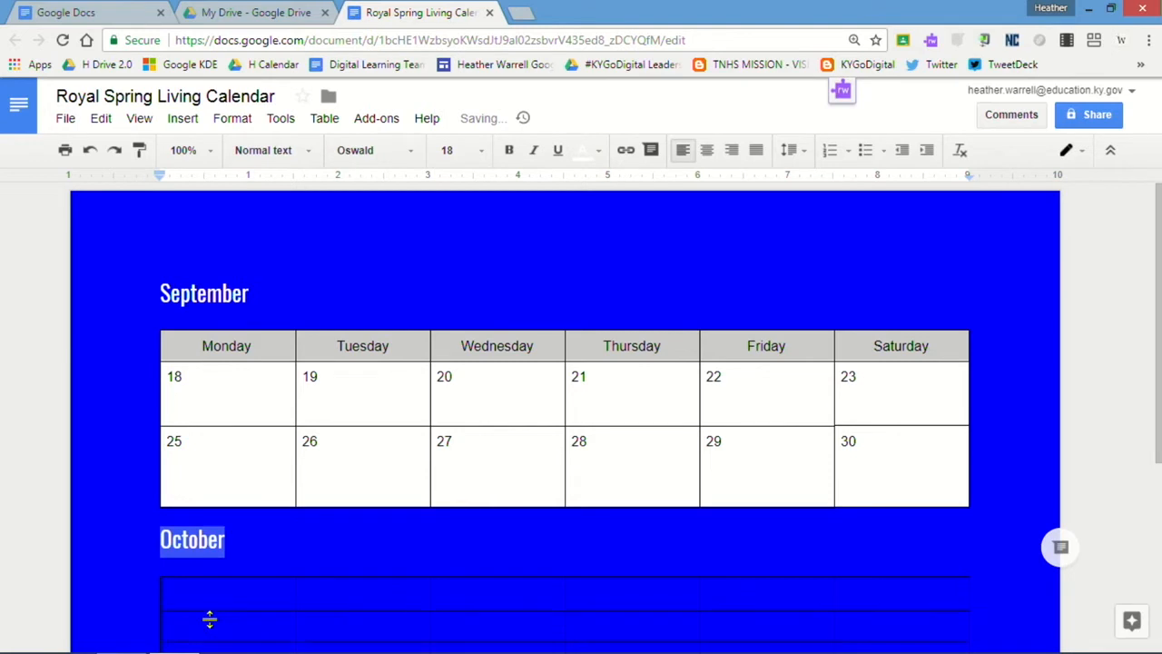
pyautogui.click(265, 563)
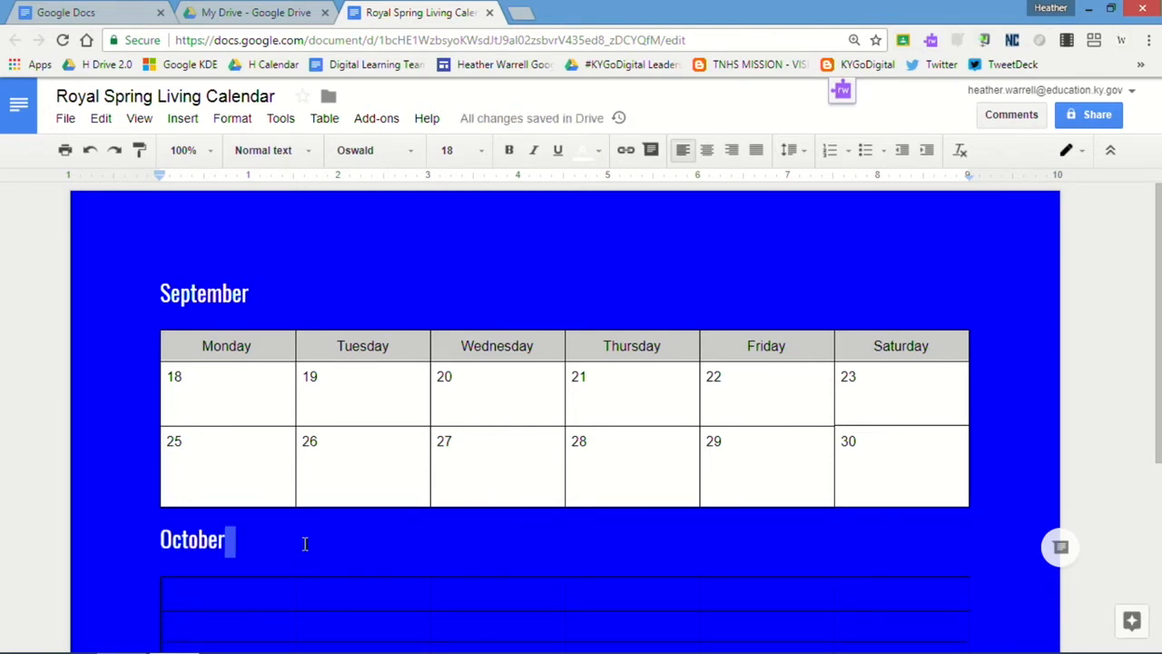
# Step: Enter the title "ROYAL SPRING LIVING CALENDAR" in the page header
pyautogui.click(200, 219)
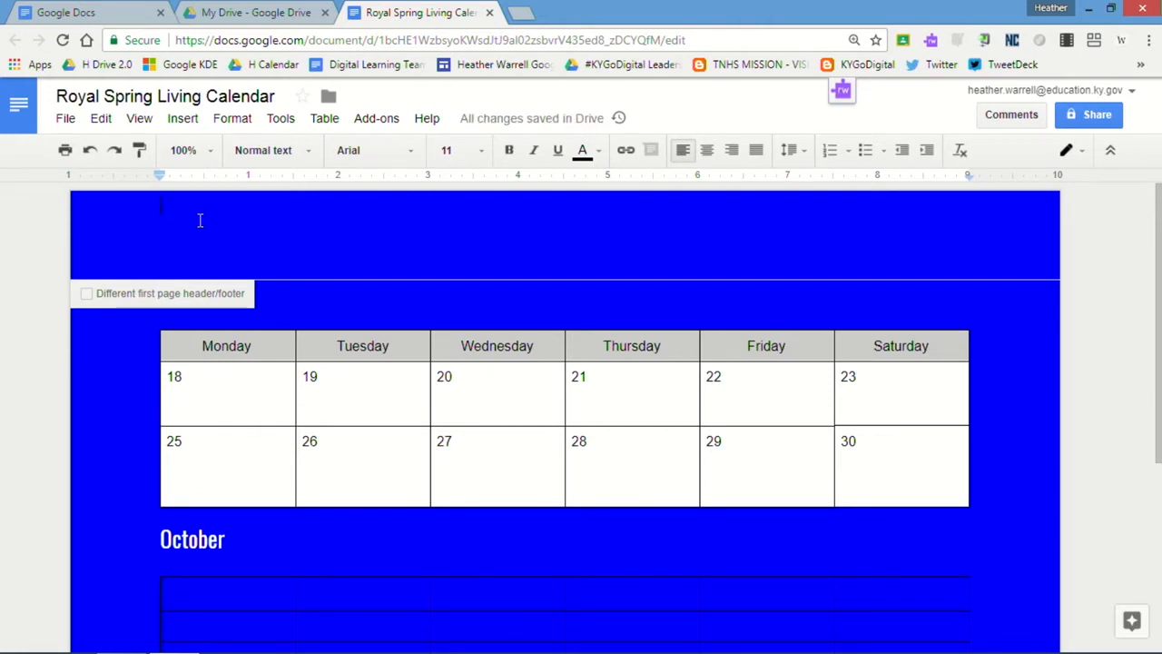
pyautogui.write('R')
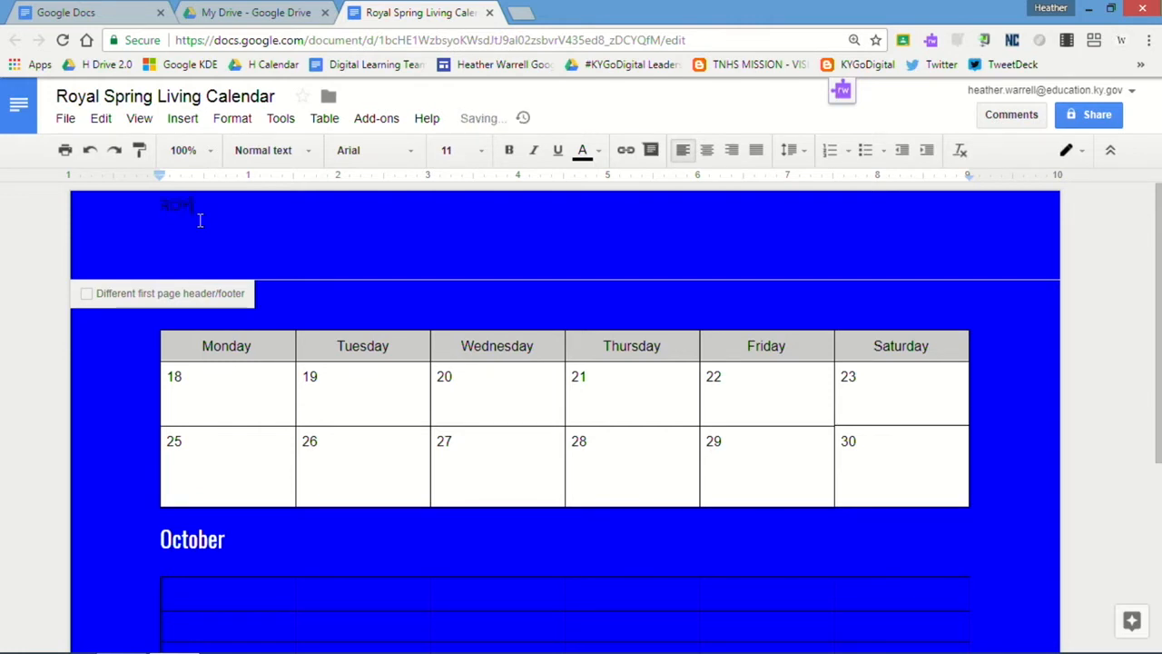
pyautogui.write('OYAL SPRING')
pyautogui.press('BackSpace')
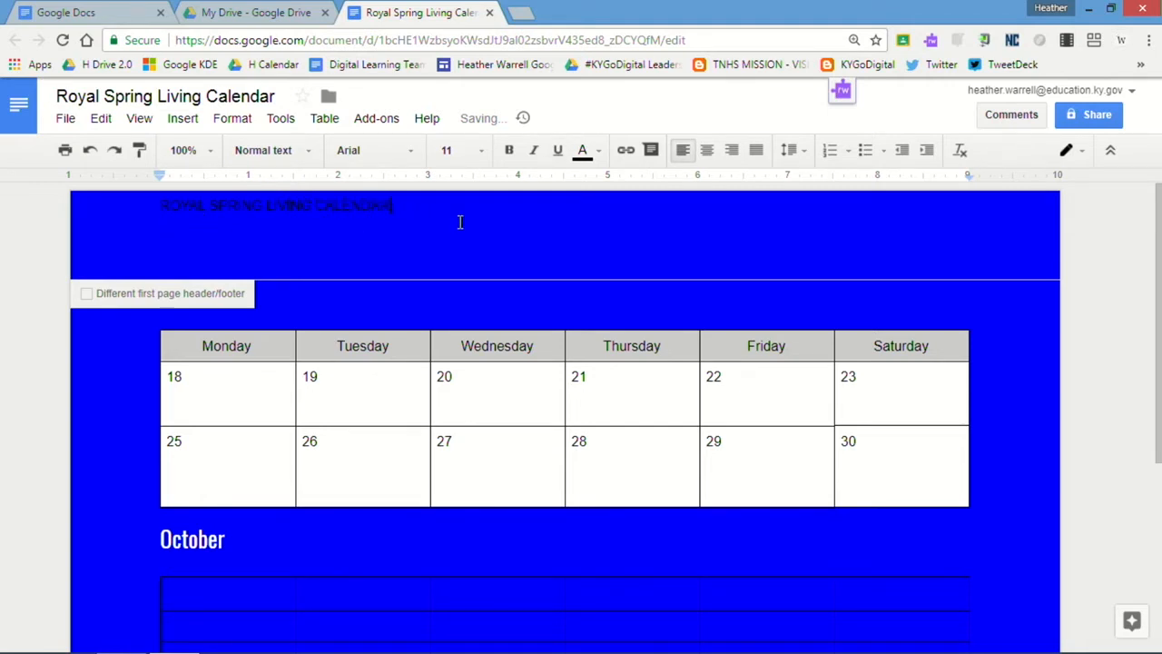
# Step: Format the page header title in very light gray at size 24 and center it
pyautogui.moveTo(397, 205); pyautogui.dragTo(156, 224)
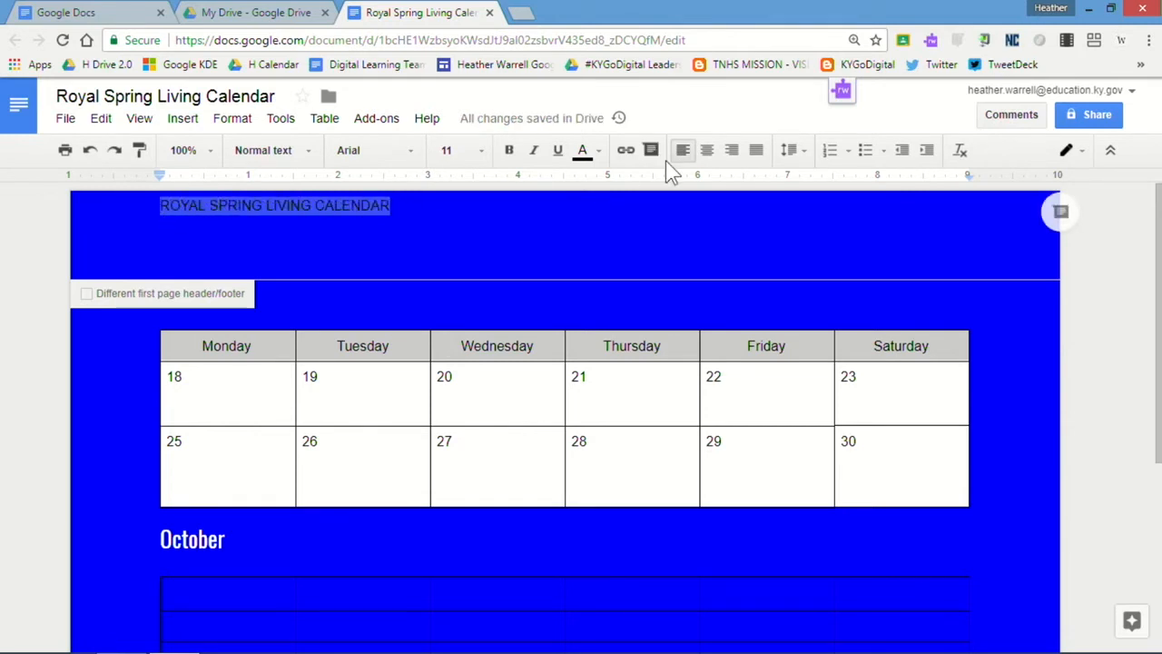
pyautogui.click(600, 150)
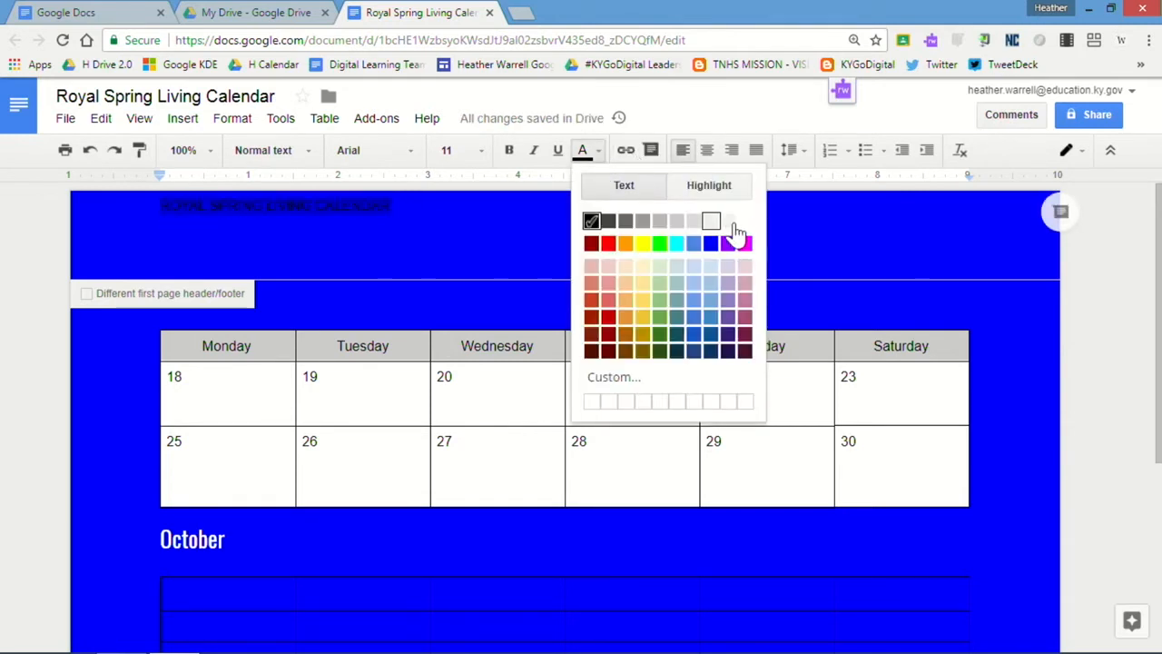
pyautogui.click(729, 222)
pyautogui.click(481, 151)
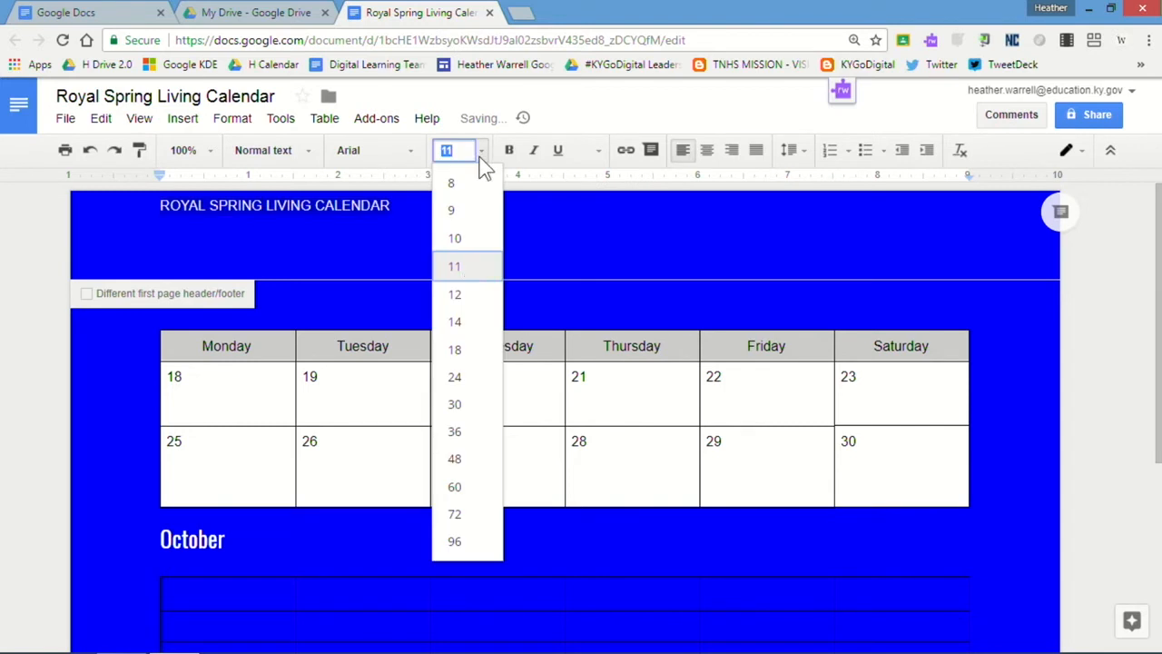
pyautogui.click(474, 386)
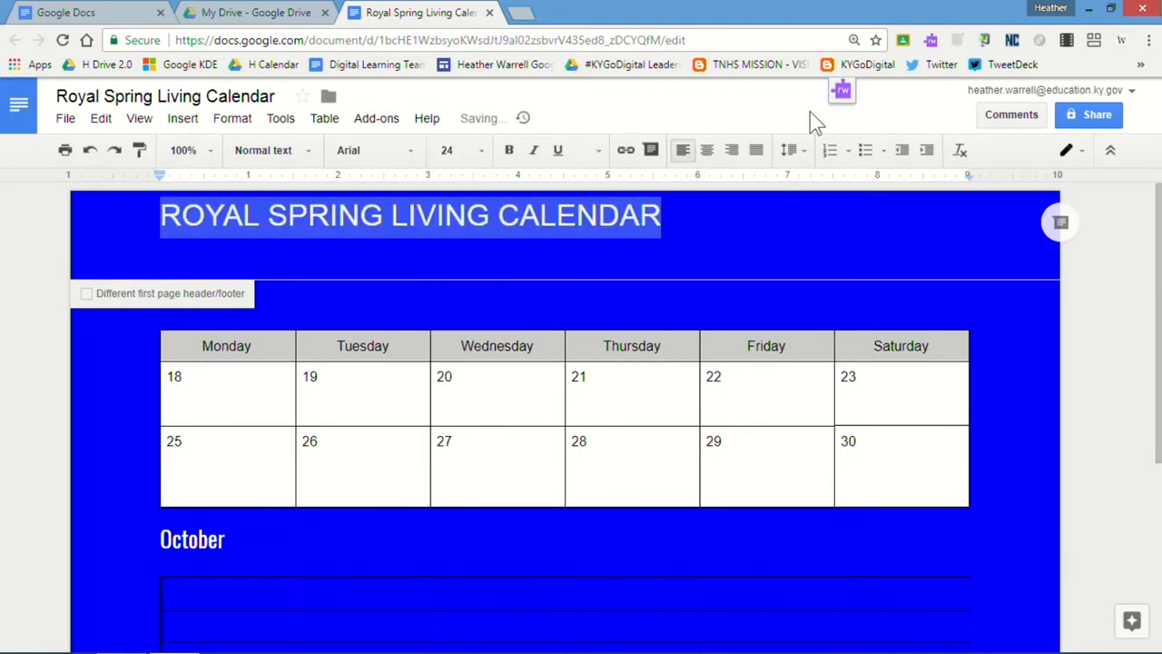
pyautogui.click(708, 151)
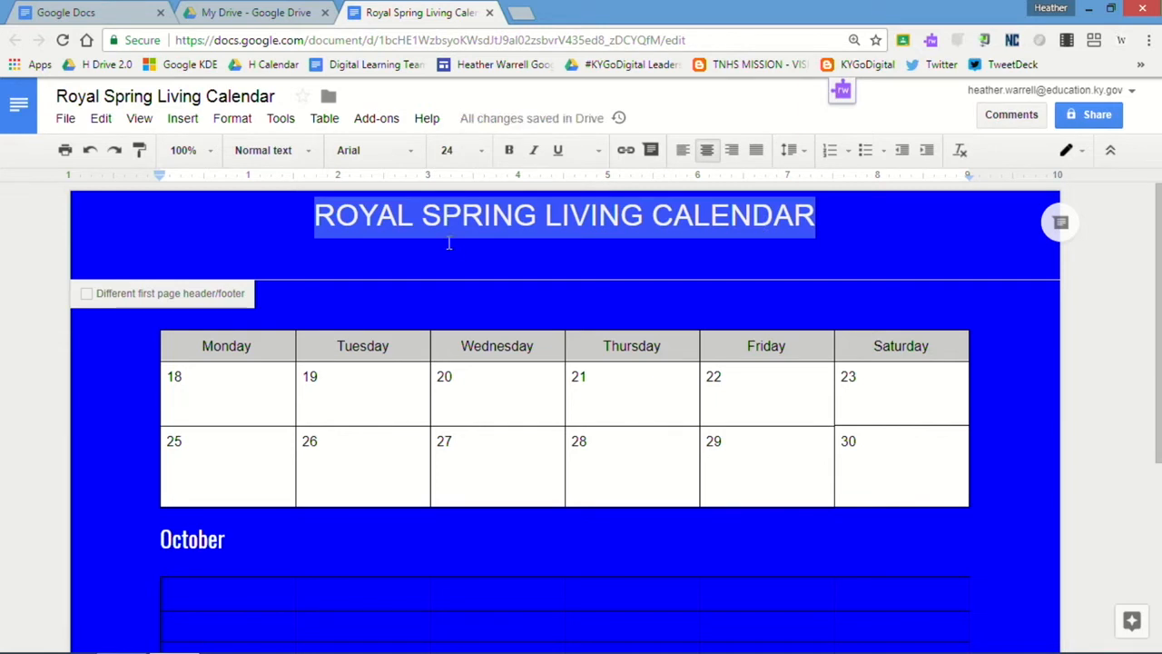
# Step: Change the page header title's font to Oswald and its size to 36, then return to the document body
pyautogui.click(411, 152)
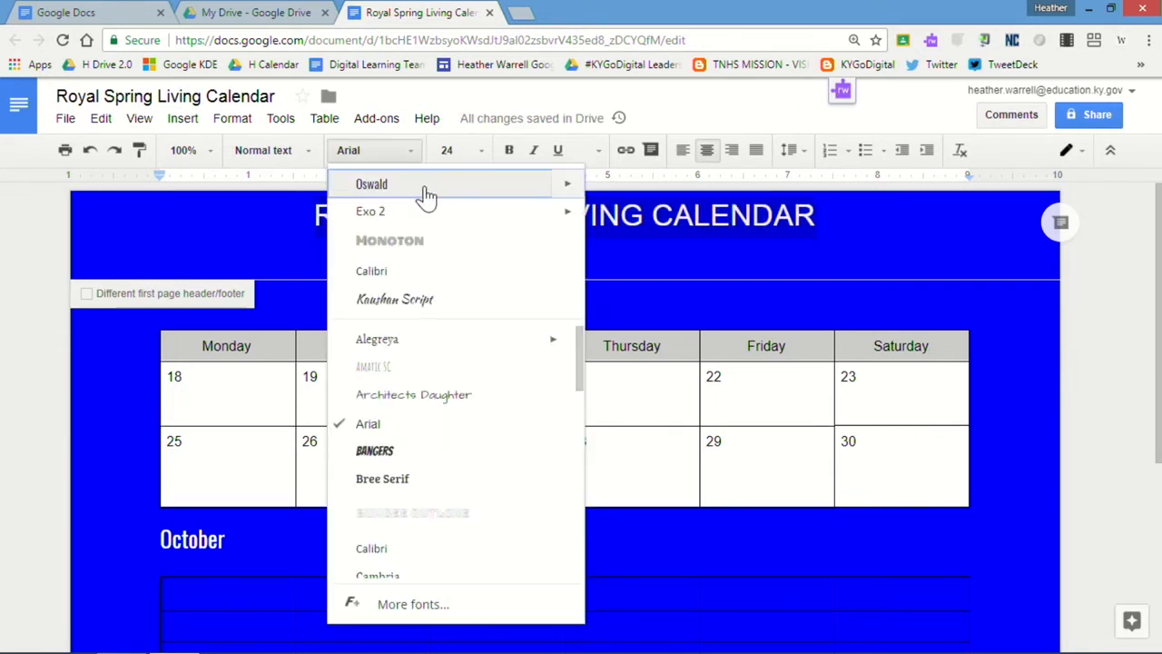
pyautogui.click(416, 184)
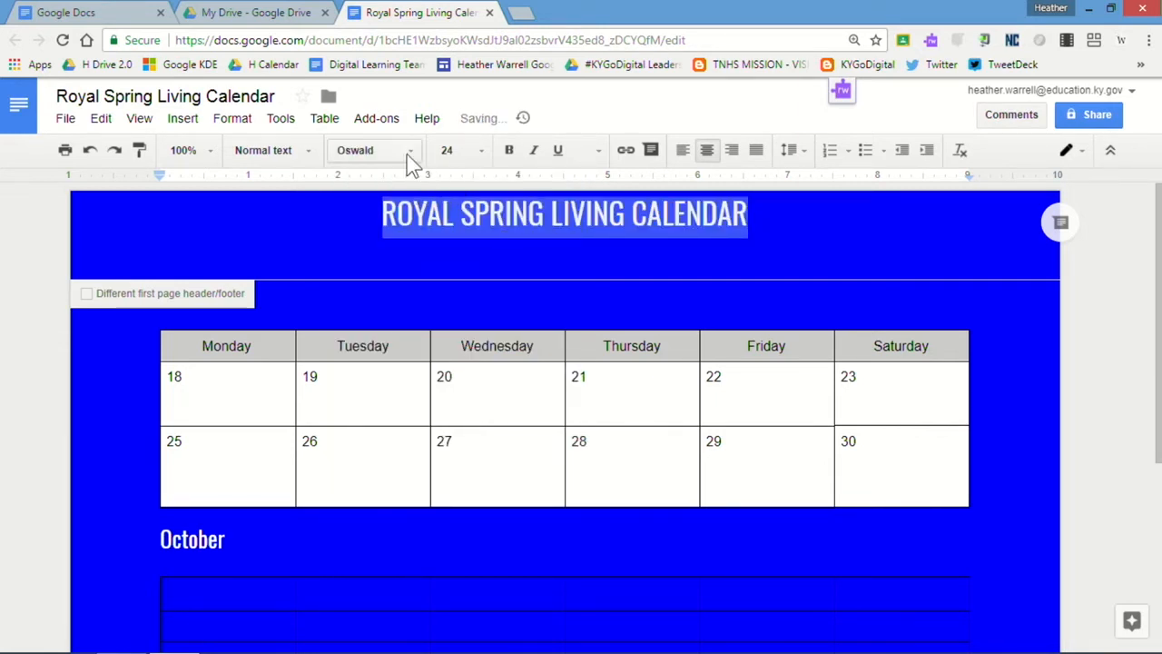
pyautogui.click(411, 152)
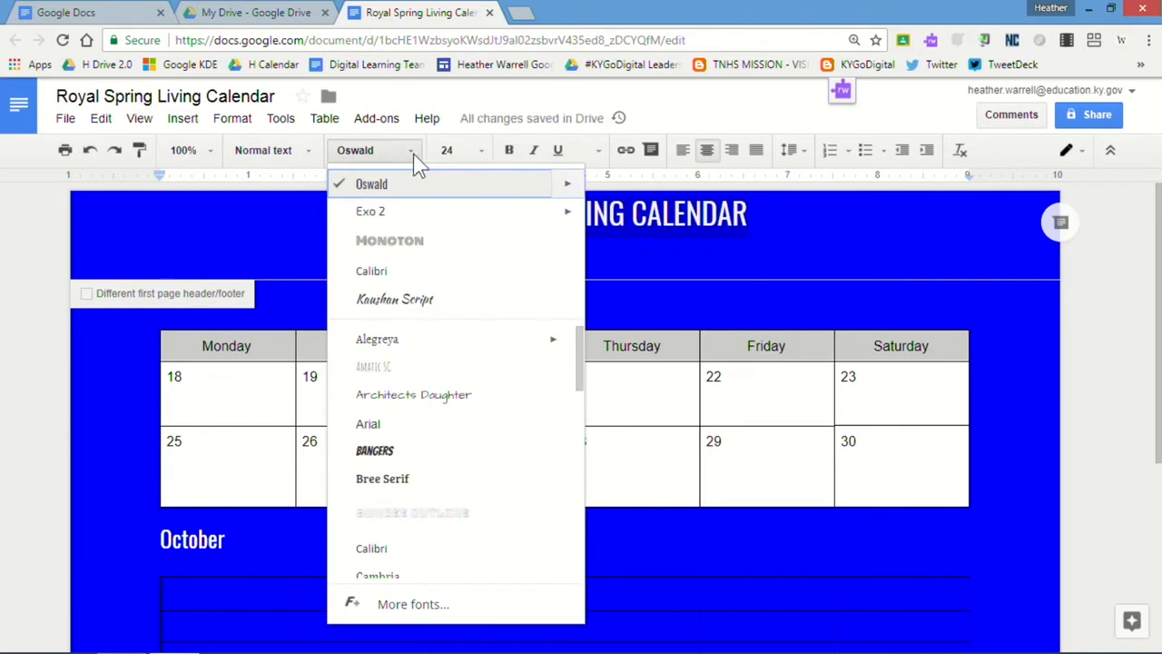
pyautogui.click(480, 152)
pyautogui.click(474, 434)
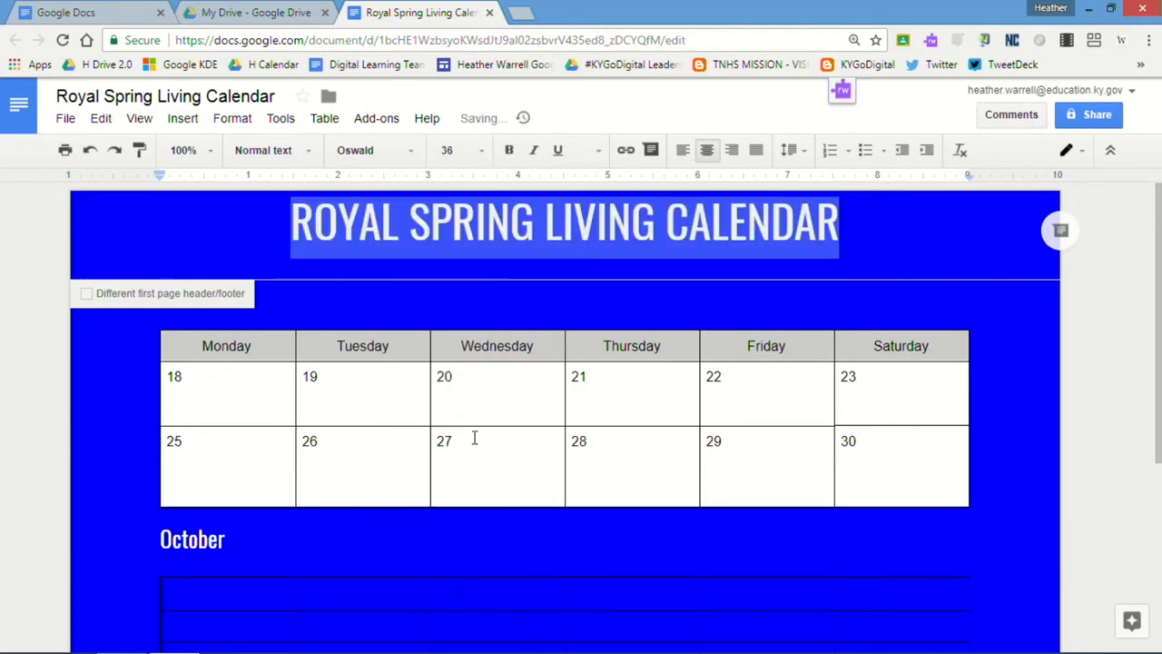
pyautogui.click(409, 153)
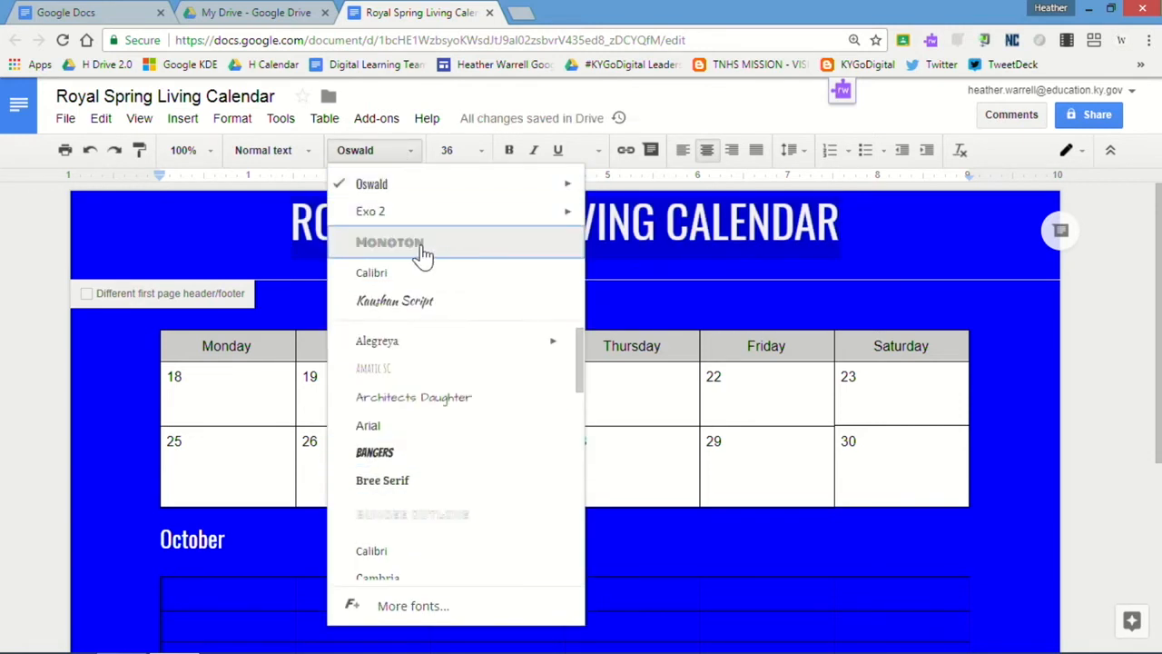
pyautogui.click(746, 318)
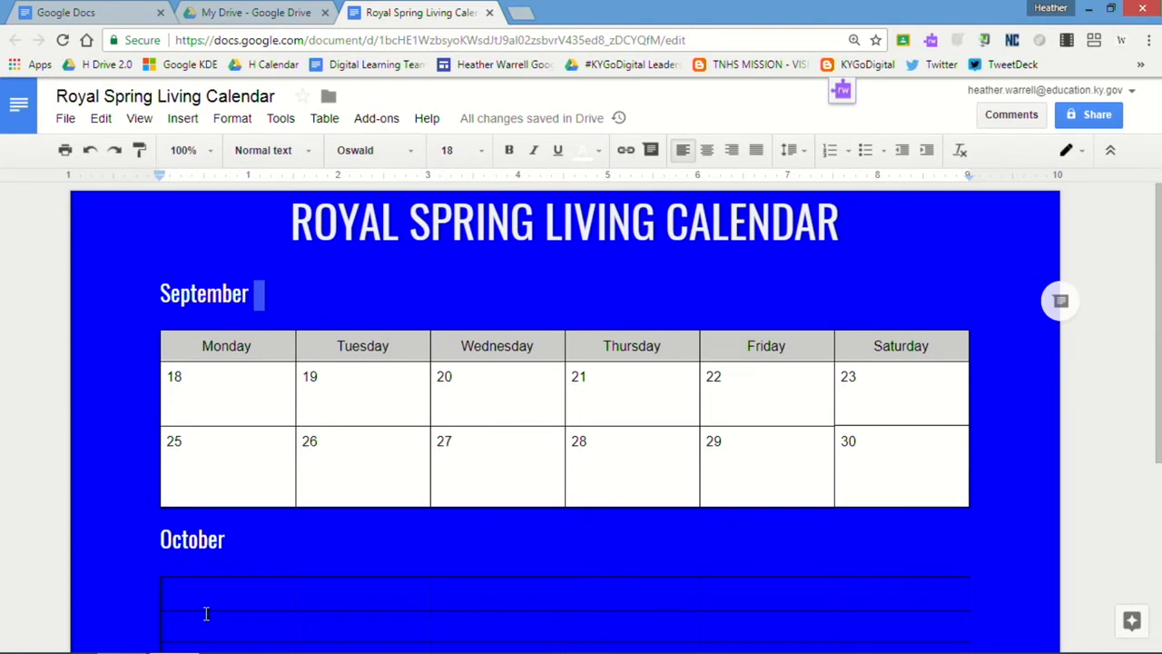
# Step: Copy the Monday to Saturday header row from the September table into the first row of the October table
pyautogui.moveTo(938, 368); pyautogui.dragTo(732, 374)
pyautogui.moveTo(520, 322); pyautogui.dragTo(284, 361)
pyautogui.rightClick(284, 361)
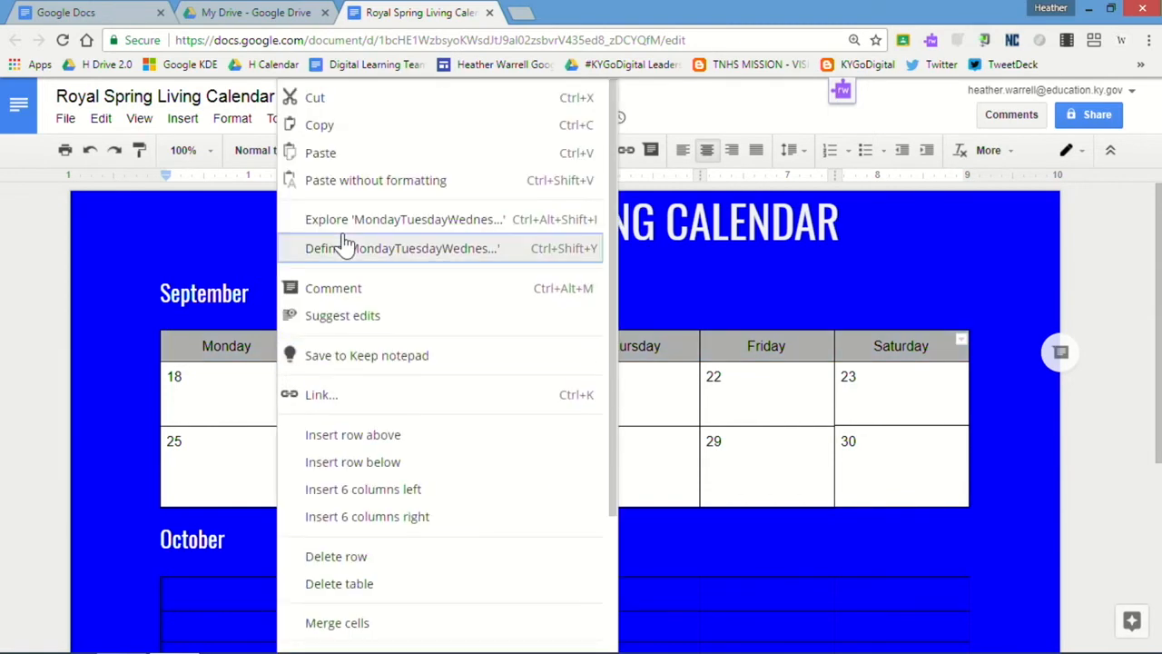
pyautogui.click(314, 124)
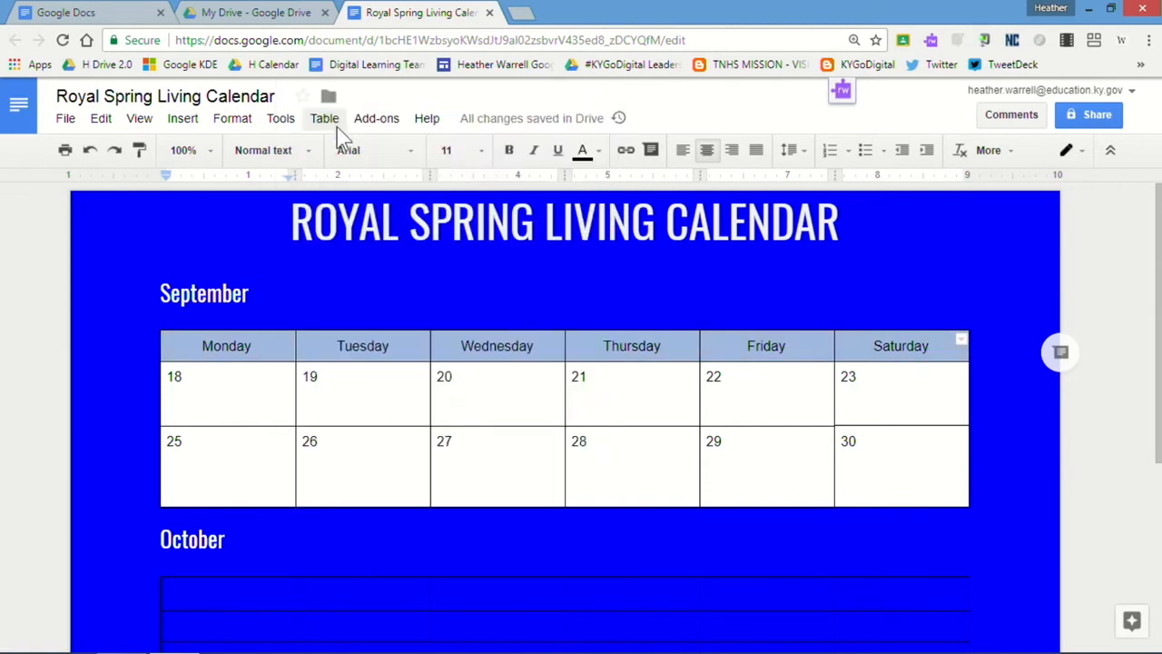
pyautogui.click(264, 599)
pyautogui.rightClick(268, 600)
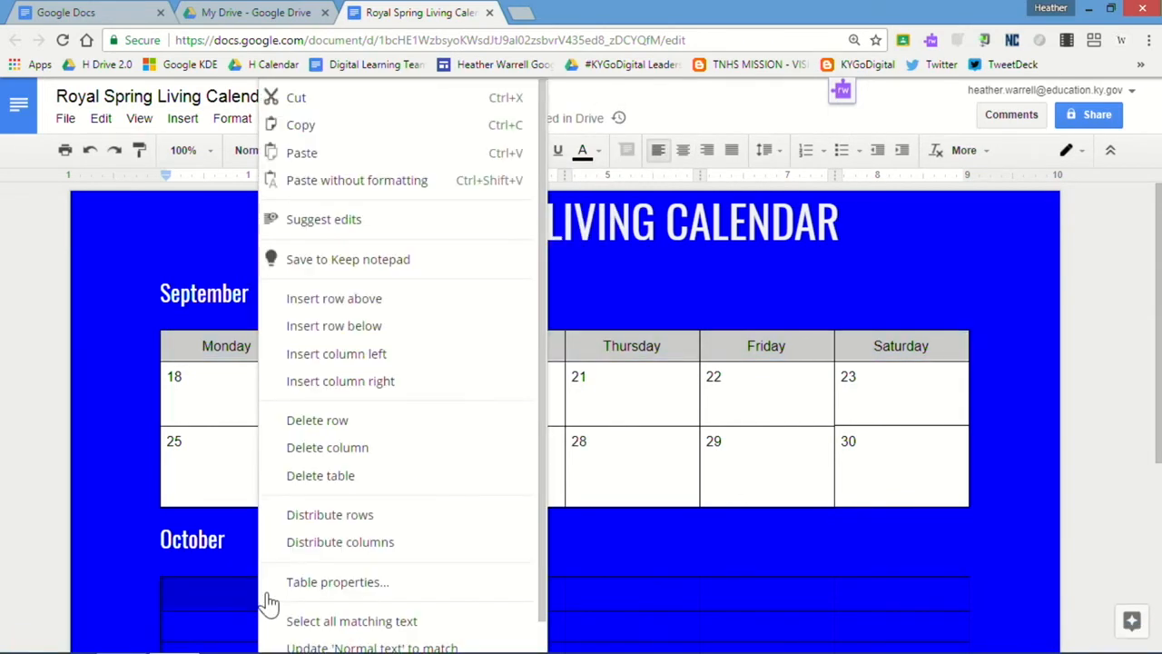
pyautogui.click(345, 154)
pyautogui.click(574, 447)
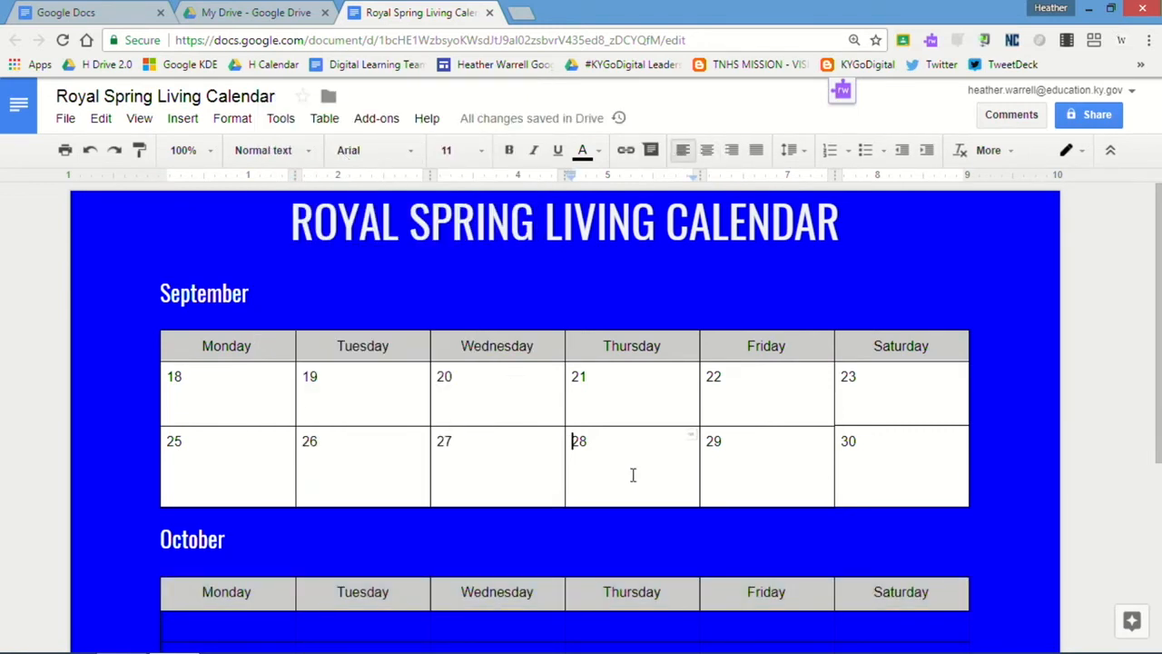
# Step: Add an extra line to the September 23 cell and a new line below the date in the September 20 cell
pyautogui.click(865, 417)
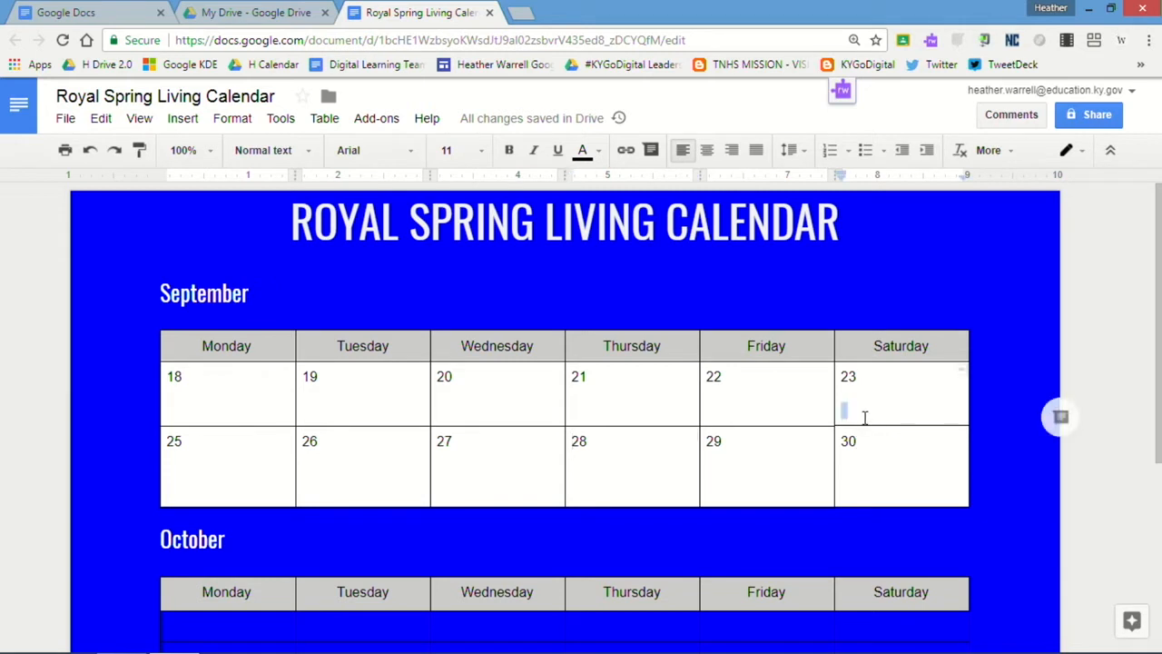
pyautogui.press('Return')
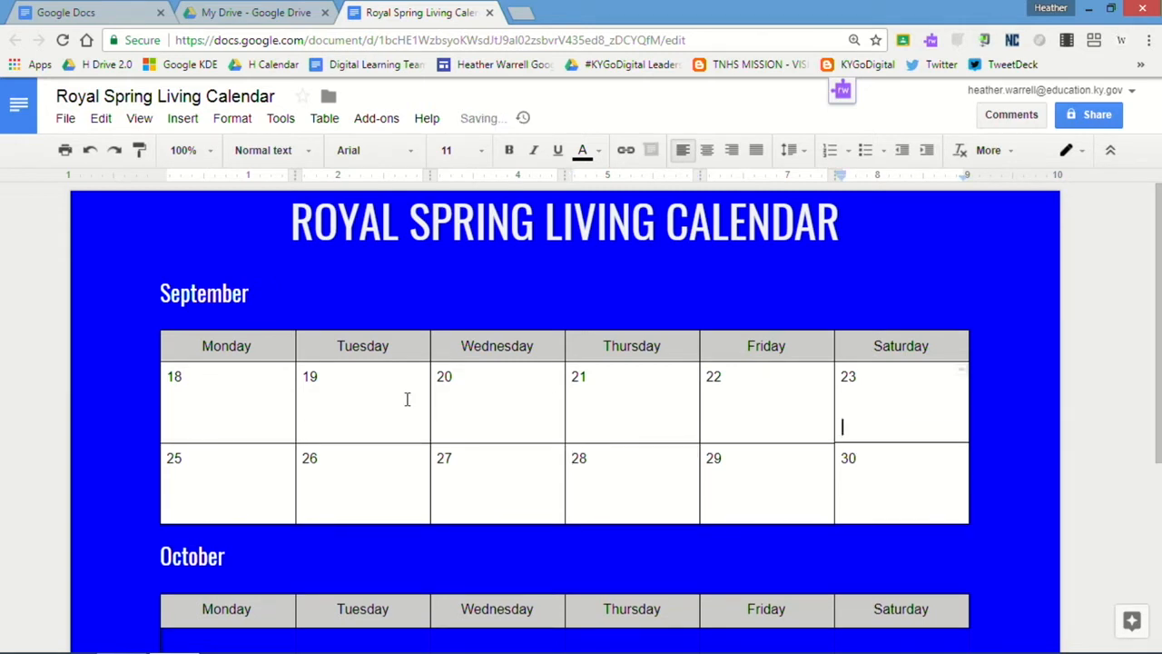
pyautogui.click(482, 409)
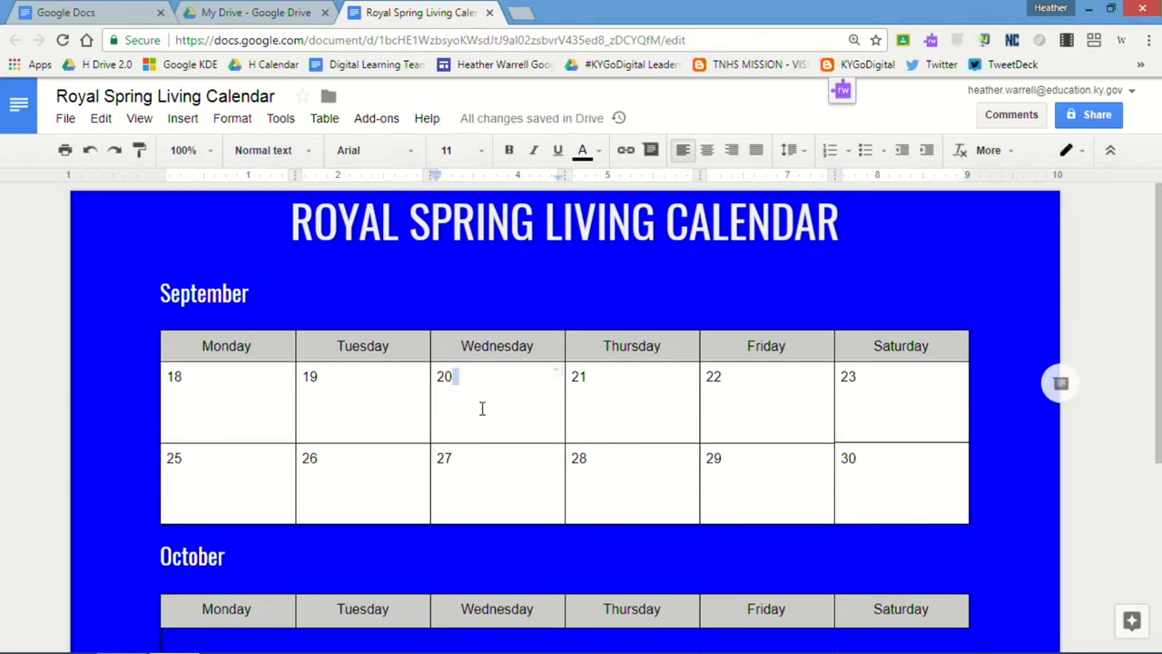
pyautogui.press('Return')
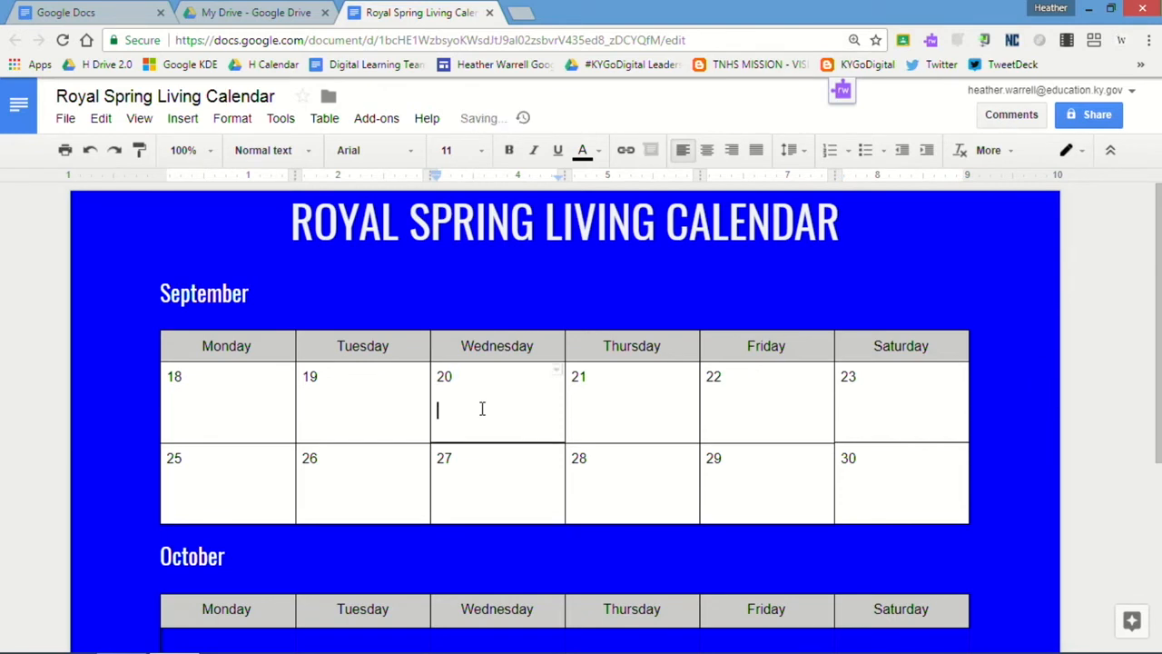
# Step: Switch to the Google Docs home page and create a new document from the Essay template
pyautogui.click(100, 12)
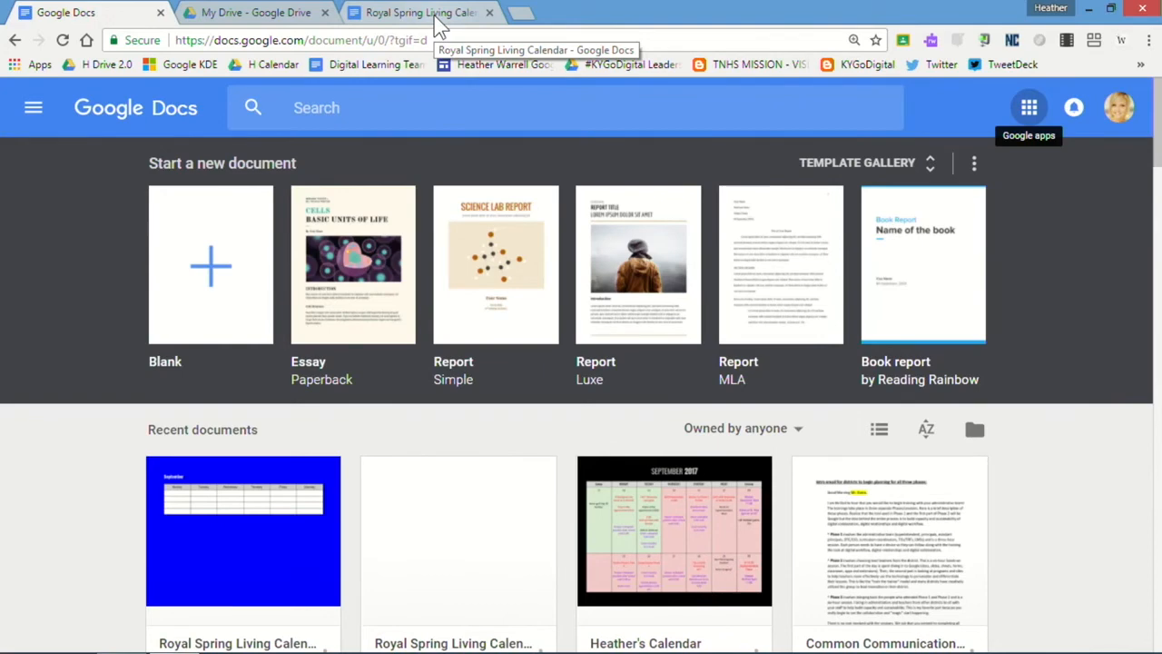
pyautogui.click(373, 275)
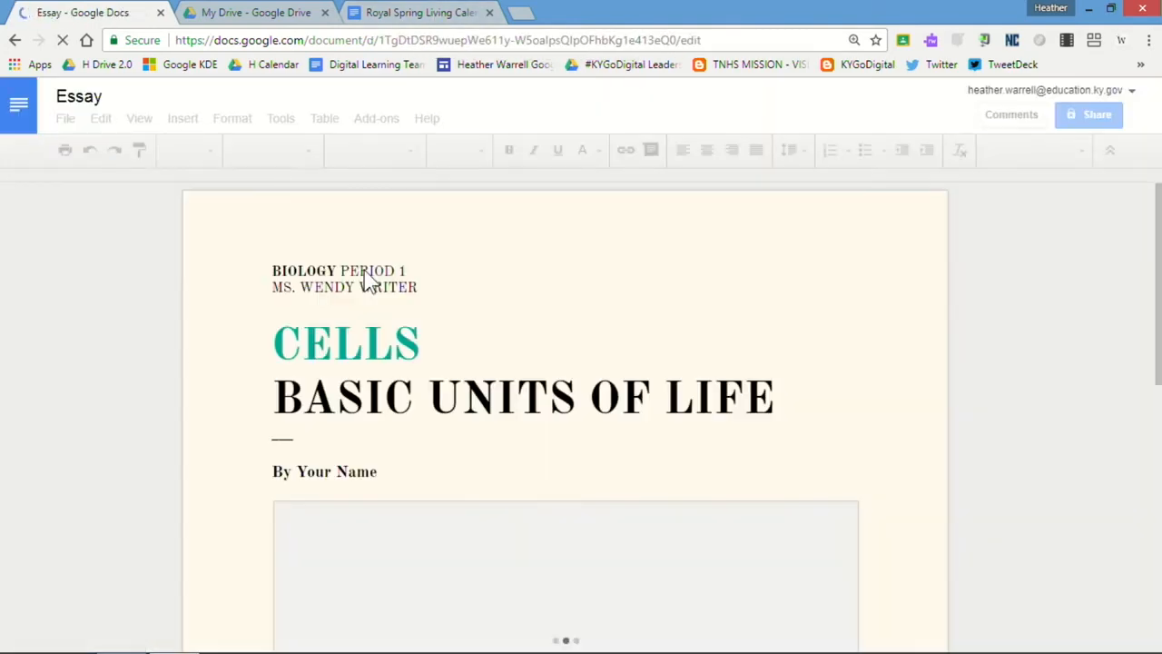
# Step: Return to the calendar and enter "Faculty Meeting Agenda" in the September 20 cell
pyautogui.click(430, 18)
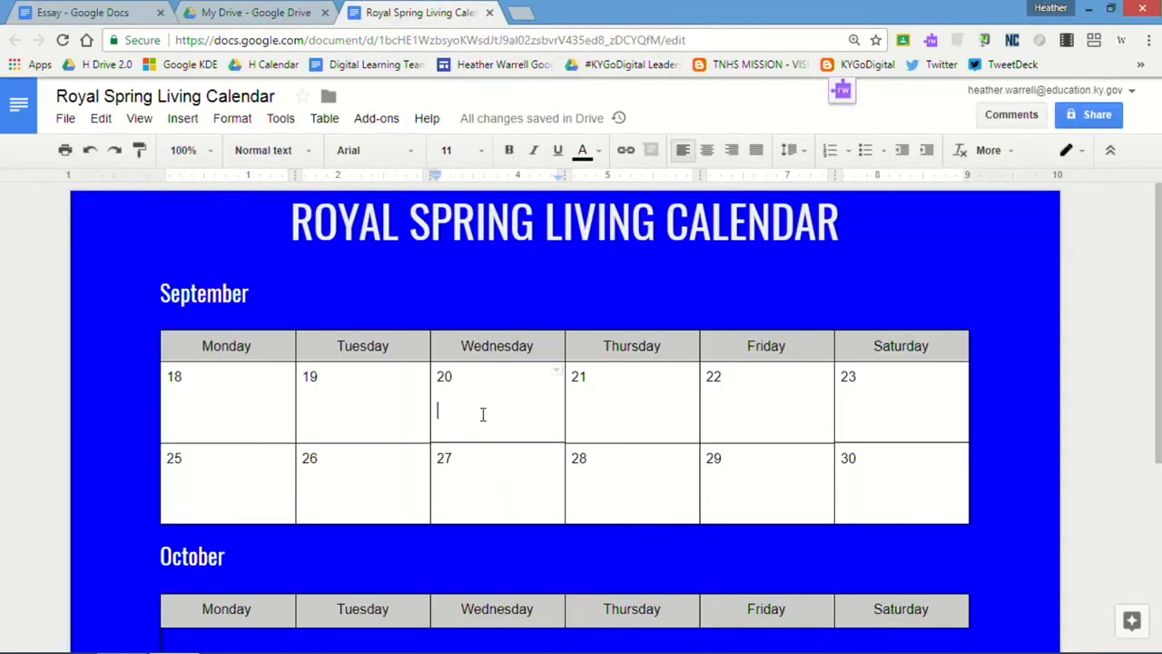
pyautogui.write('Fac')
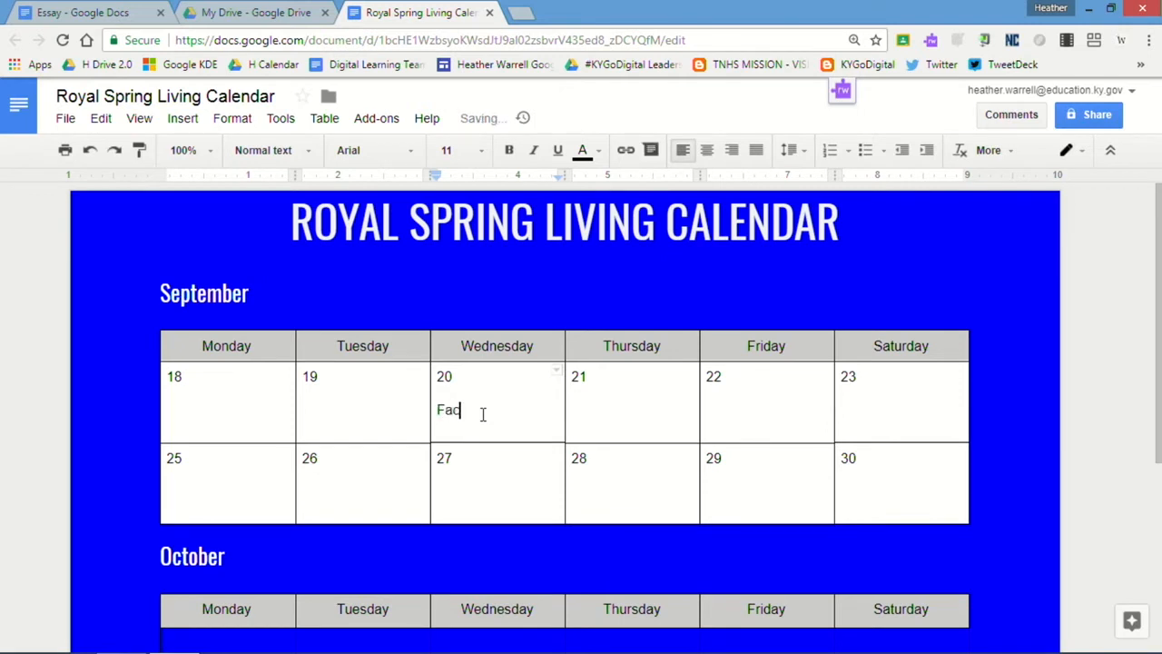
pyautogui.write('ulty Meeting Agenda')
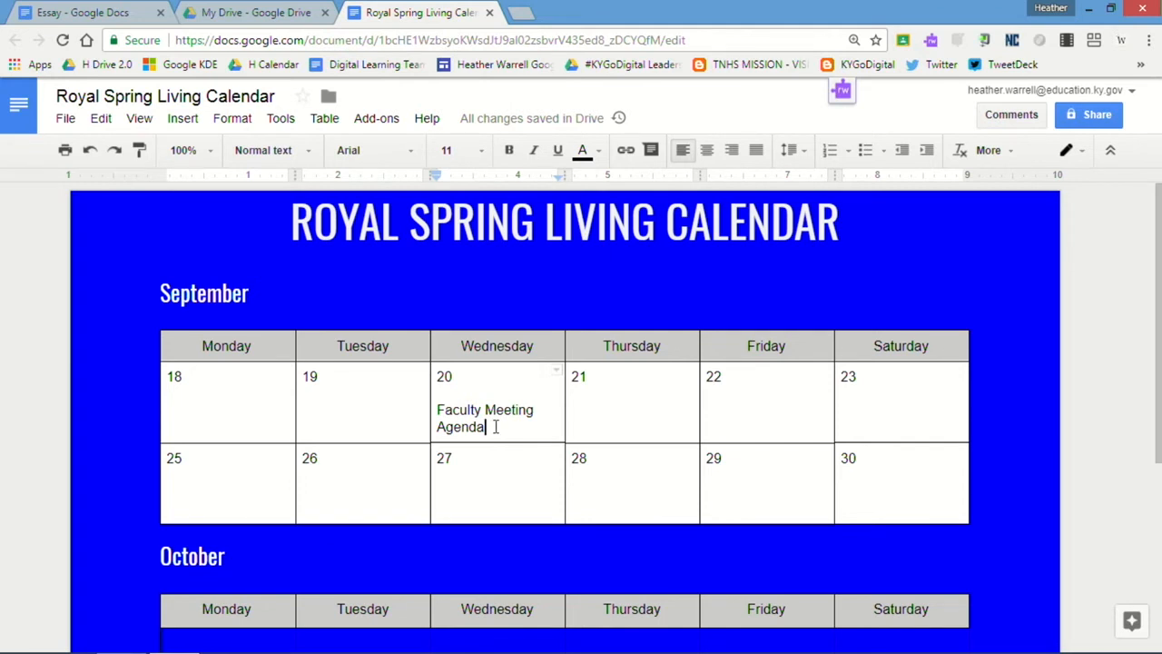
# Step: Copy the web address of the Essay document
pyautogui.click(102, 18)
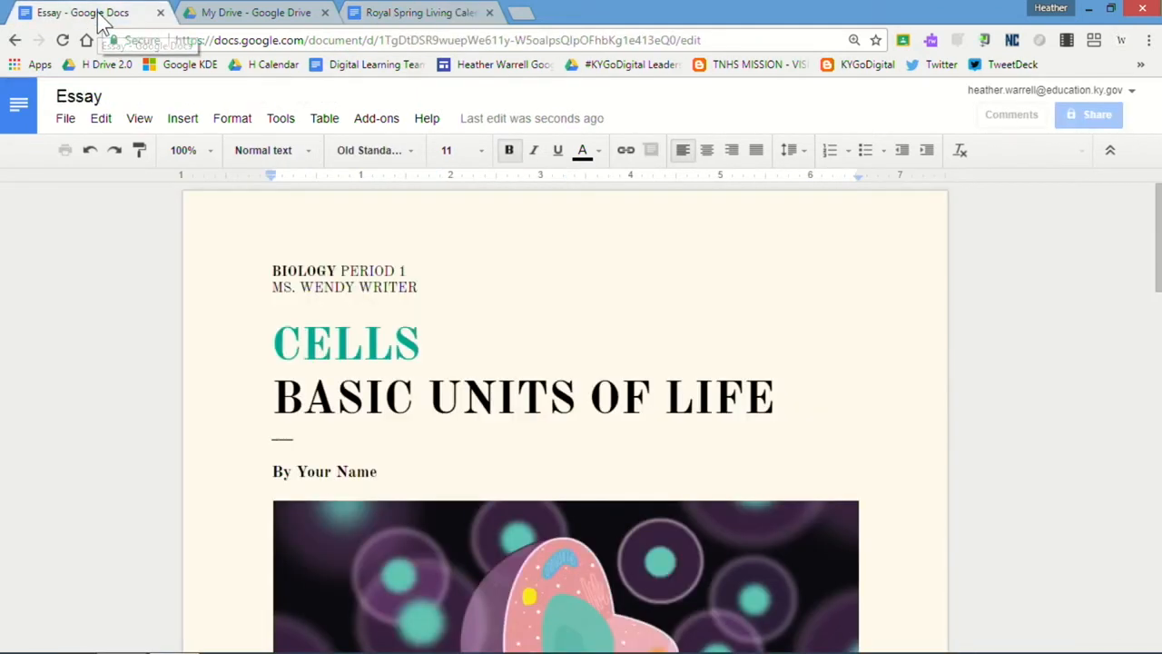
pyautogui.click(273, 42)
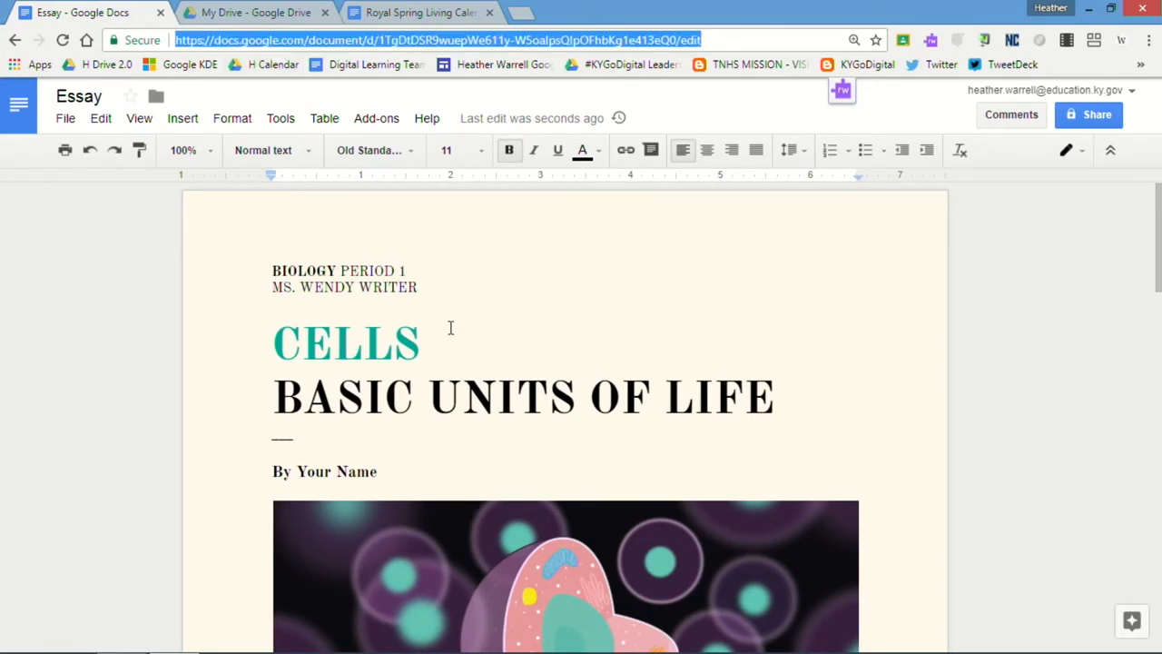
pyautogui.rightClick(359, 46)
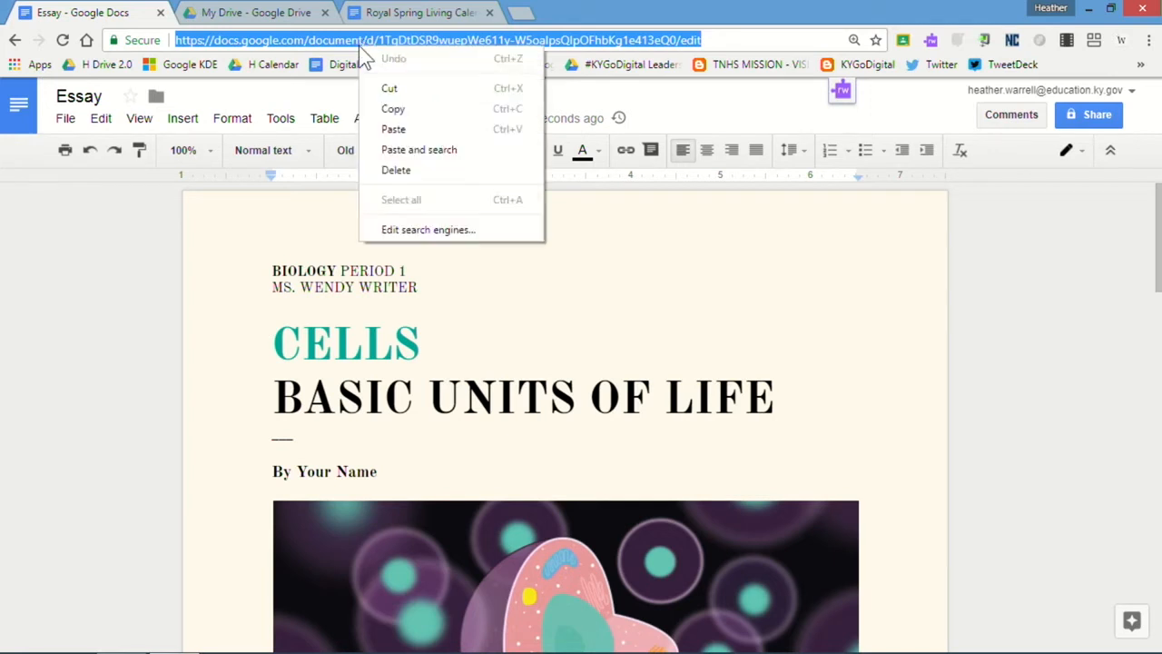
pyautogui.click(414, 111)
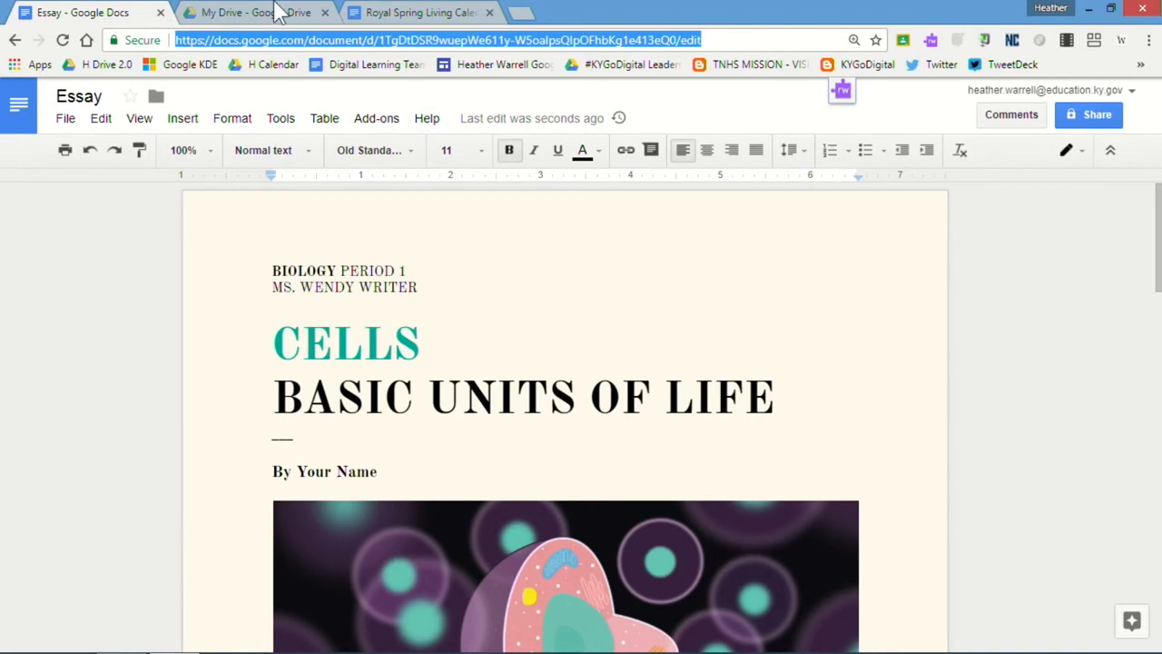
# Step: Link the "Faculty Meeting Agenda" text in the calendar's September 20 cell to the copied Essay document address
pyautogui.click(440, 18)
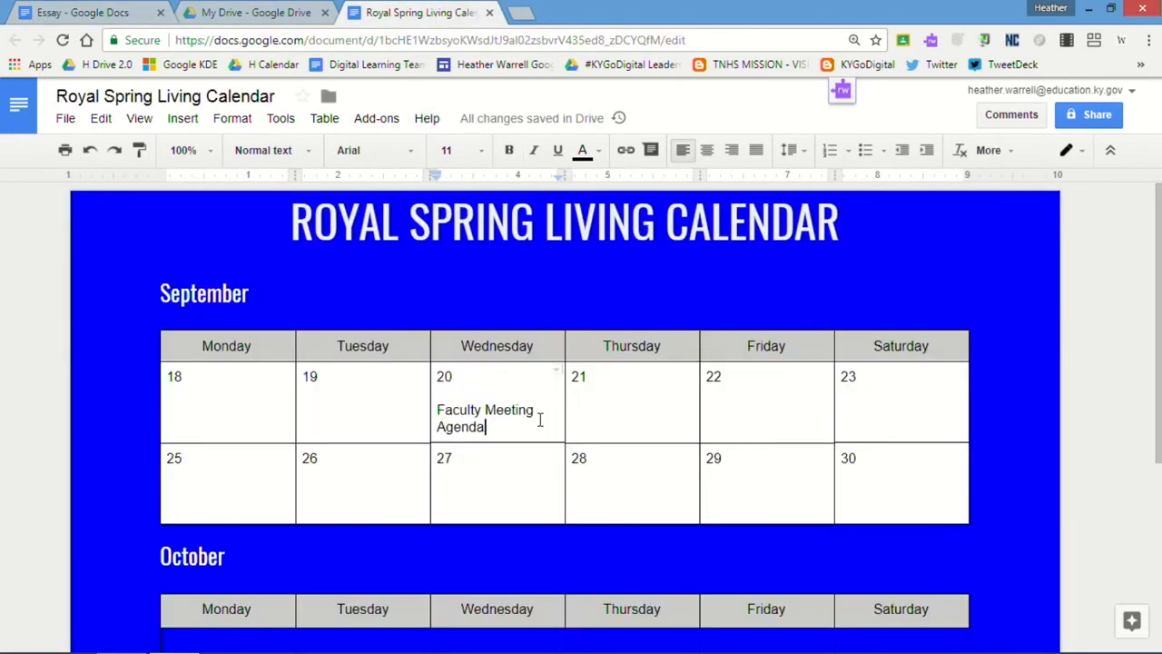
pyautogui.moveTo(492, 433); pyautogui.dragTo(436, 410)
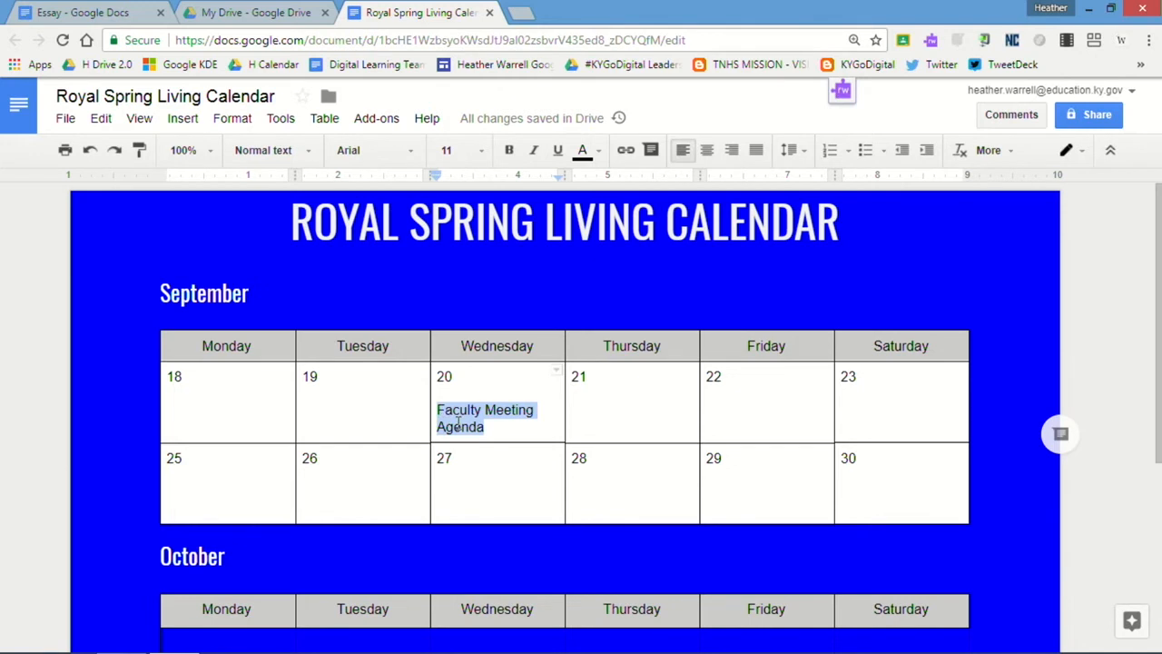
pyautogui.hotkey('ctrl', 'k')
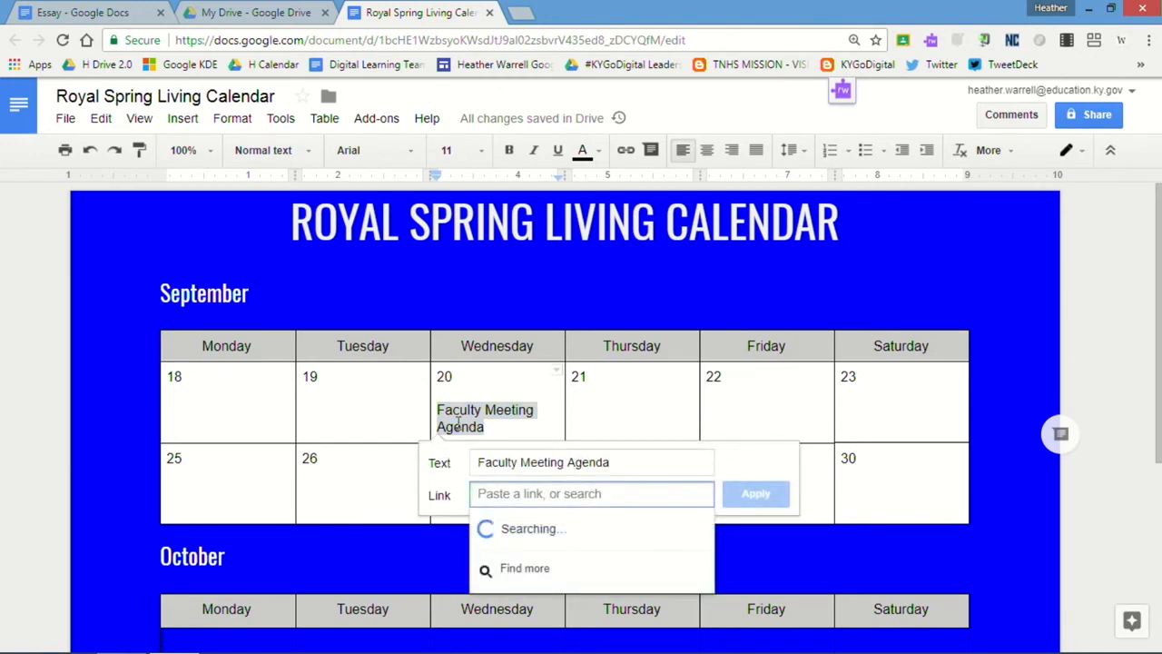
pyautogui.rightClick(551, 497)
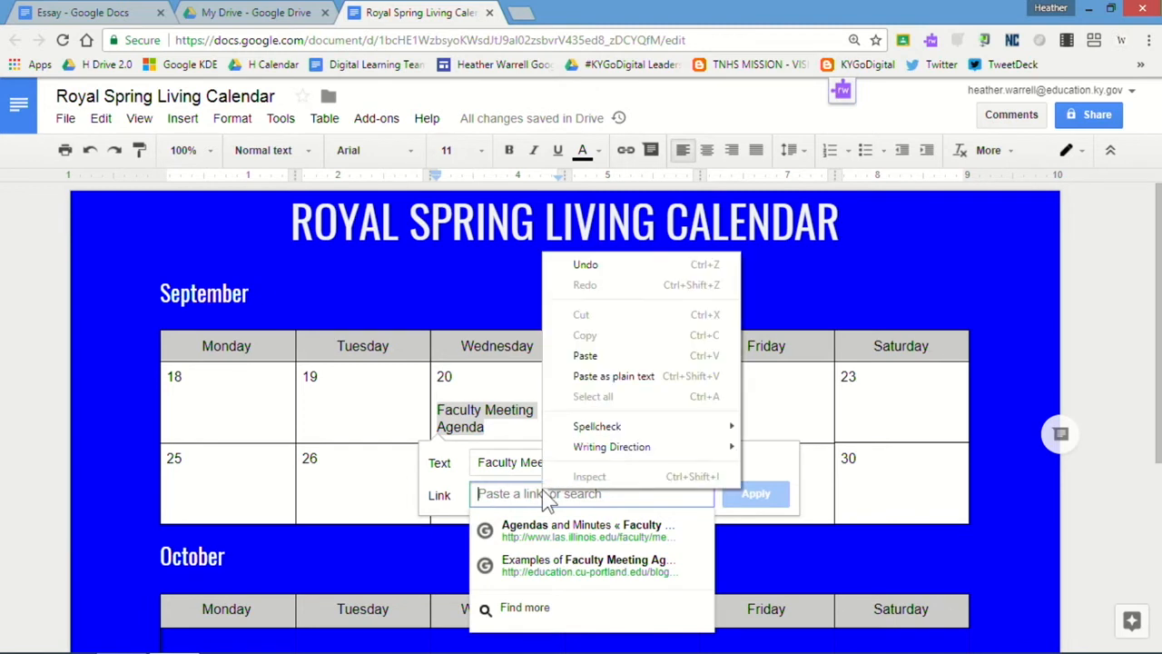
pyautogui.click(585, 356)
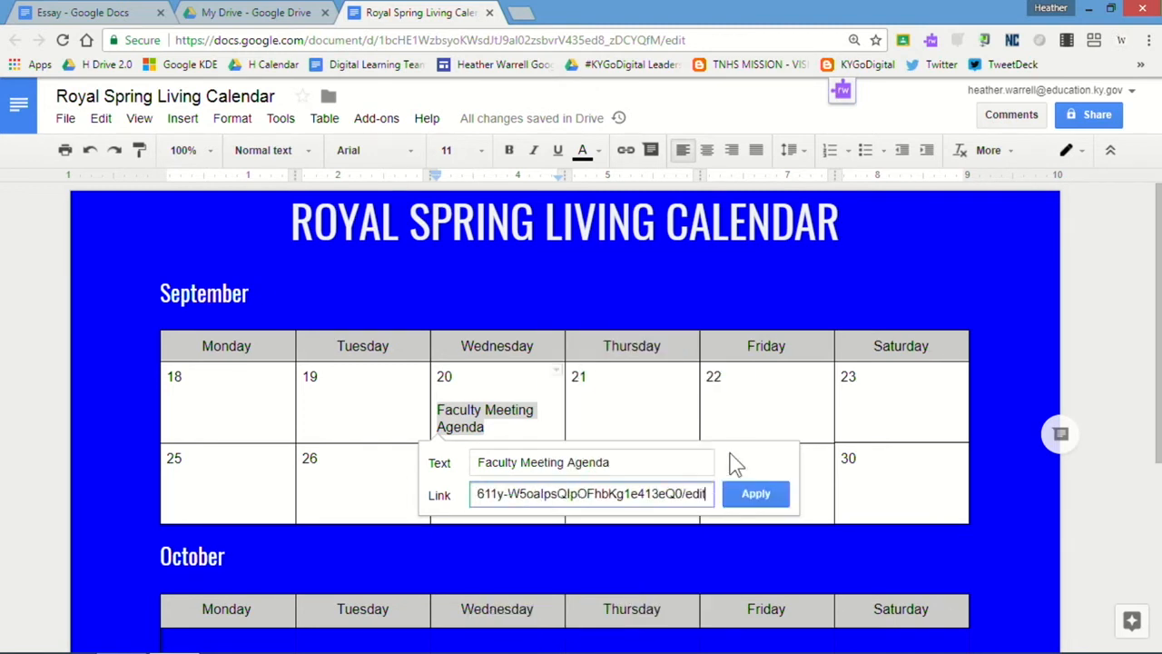
pyautogui.click(754, 490)
# Step: Review the address behind the "Faculty Meeting Agenda" link, open the linked document to test it, and return to the calendar
pyautogui.click(549, 410)
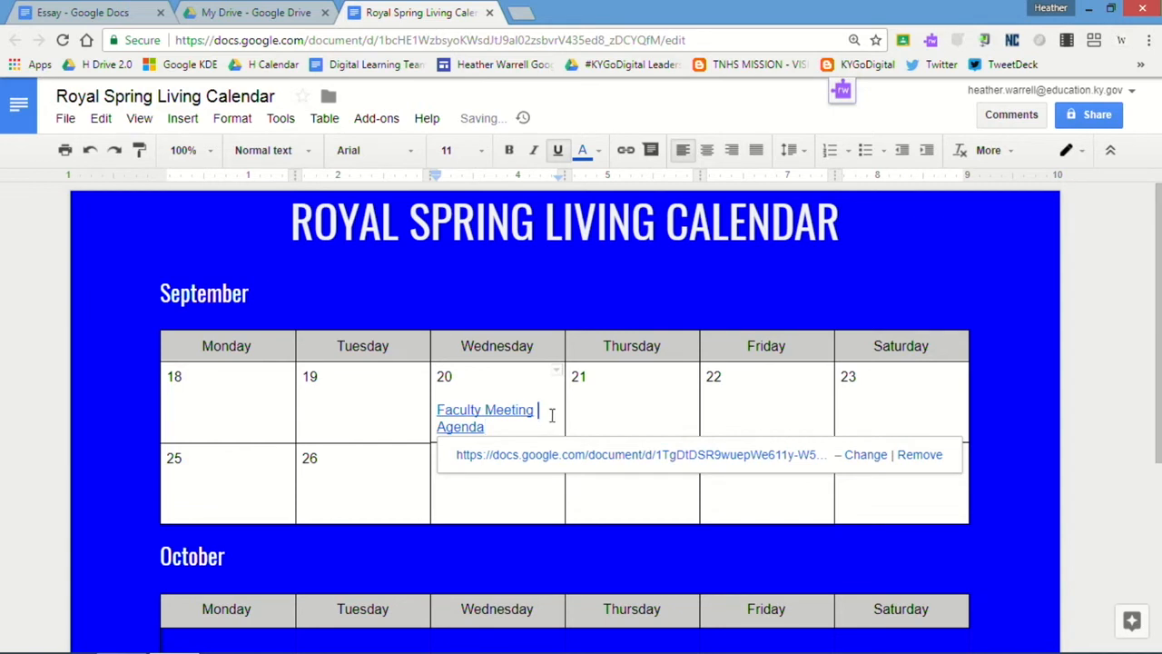
pyautogui.click(627, 150)
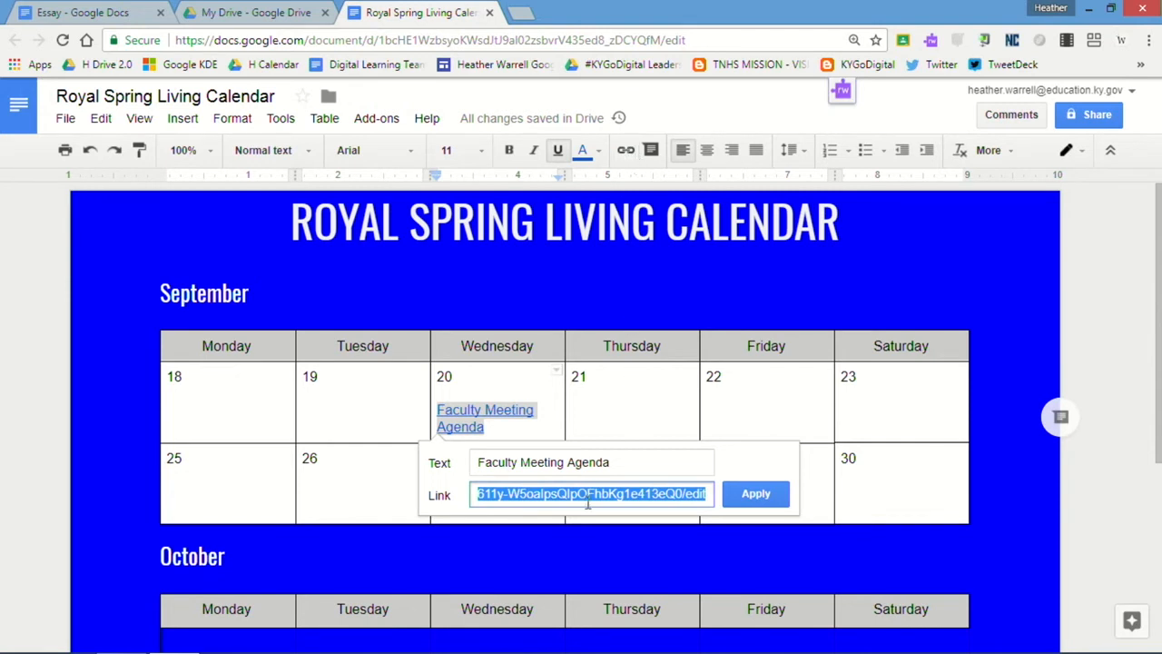
pyautogui.click(656, 413)
pyautogui.click(485, 413)
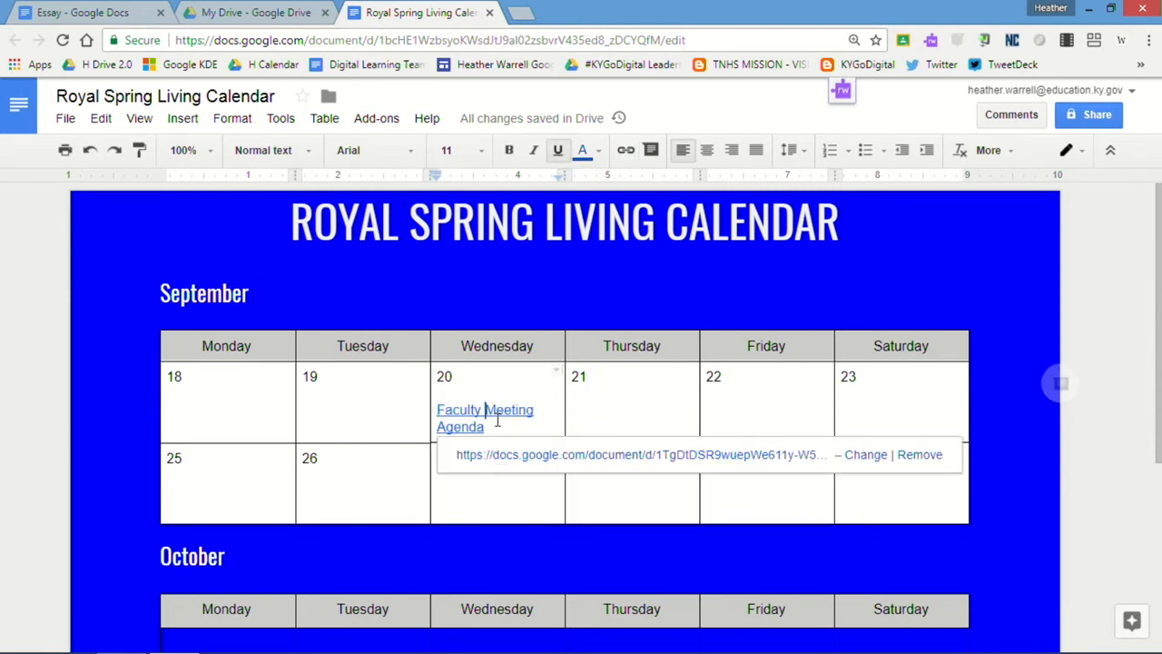
pyautogui.click(530, 456)
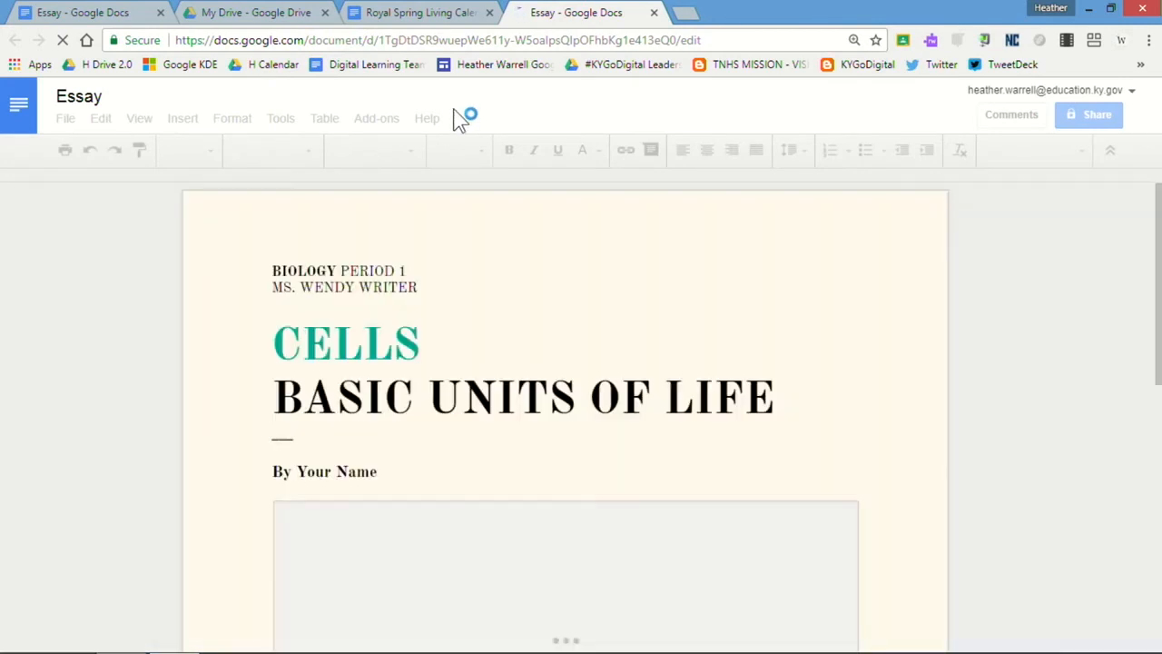
pyautogui.click(390, 16)
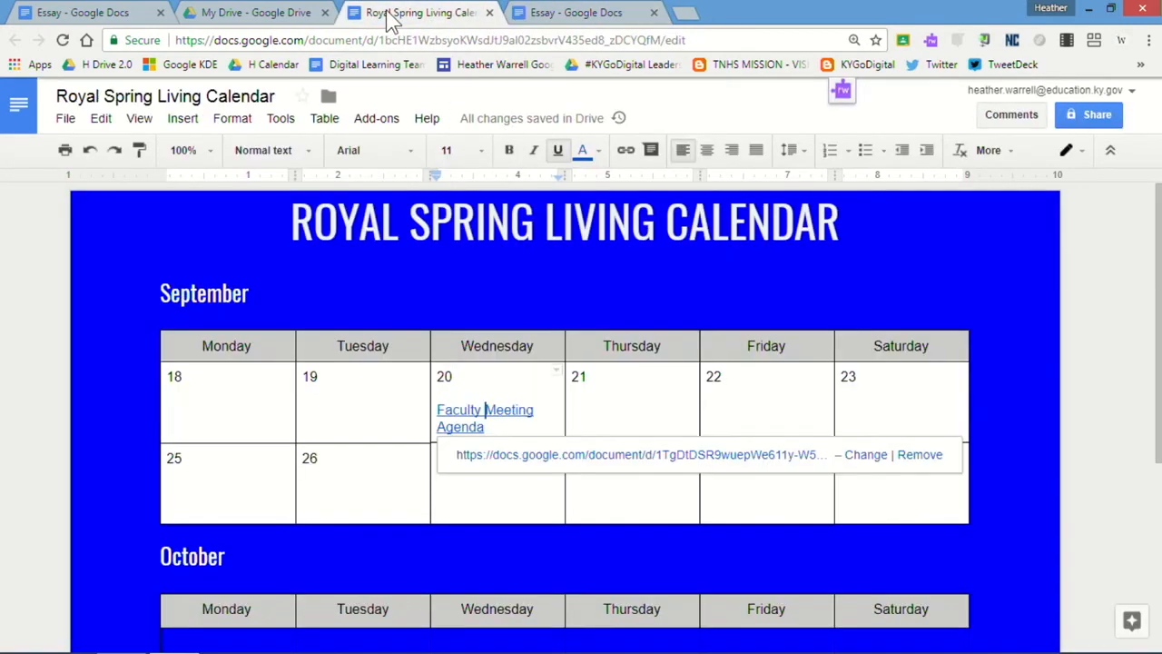
pyautogui.click(507, 432)
pyautogui.doubleClick(559, 433)
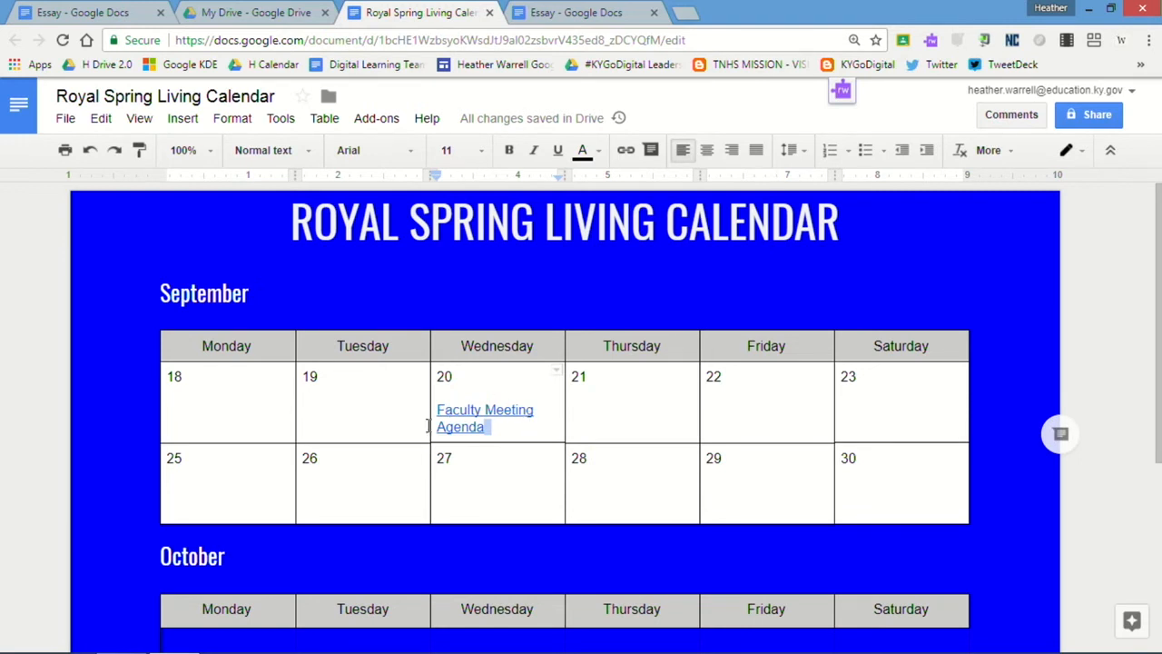
pyautogui.click(512, 436)
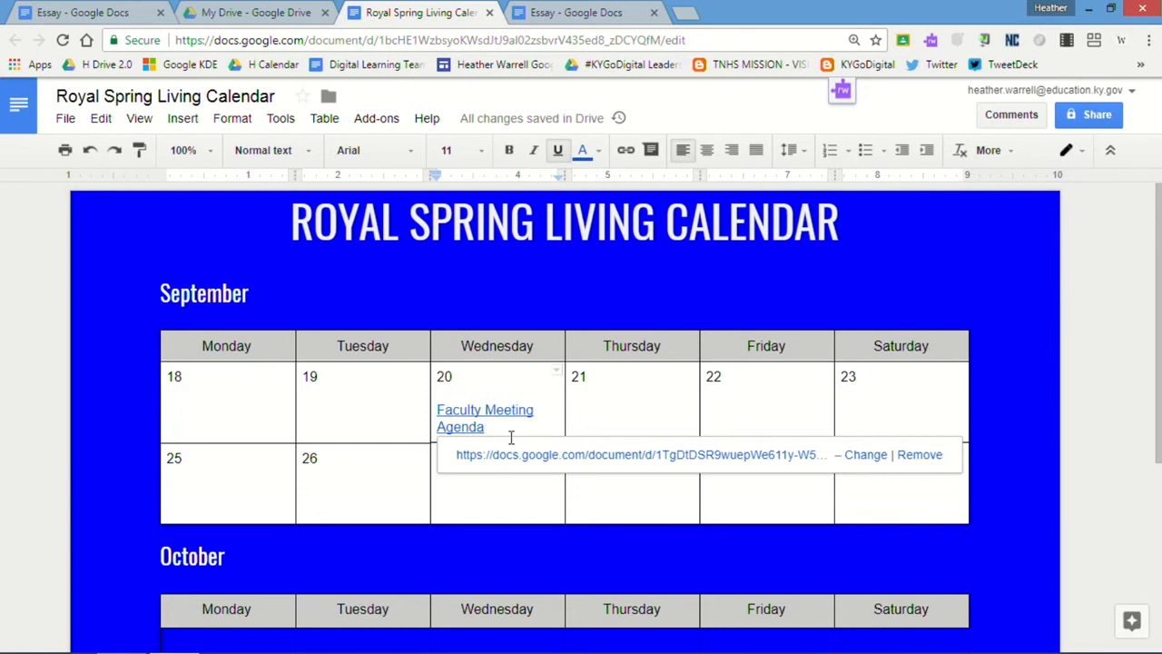
pyautogui.click(660, 414)
# Step: Add two new lines below the date in the September 23 cell
pyautogui.click(911, 389)
pyautogui.press('Return')
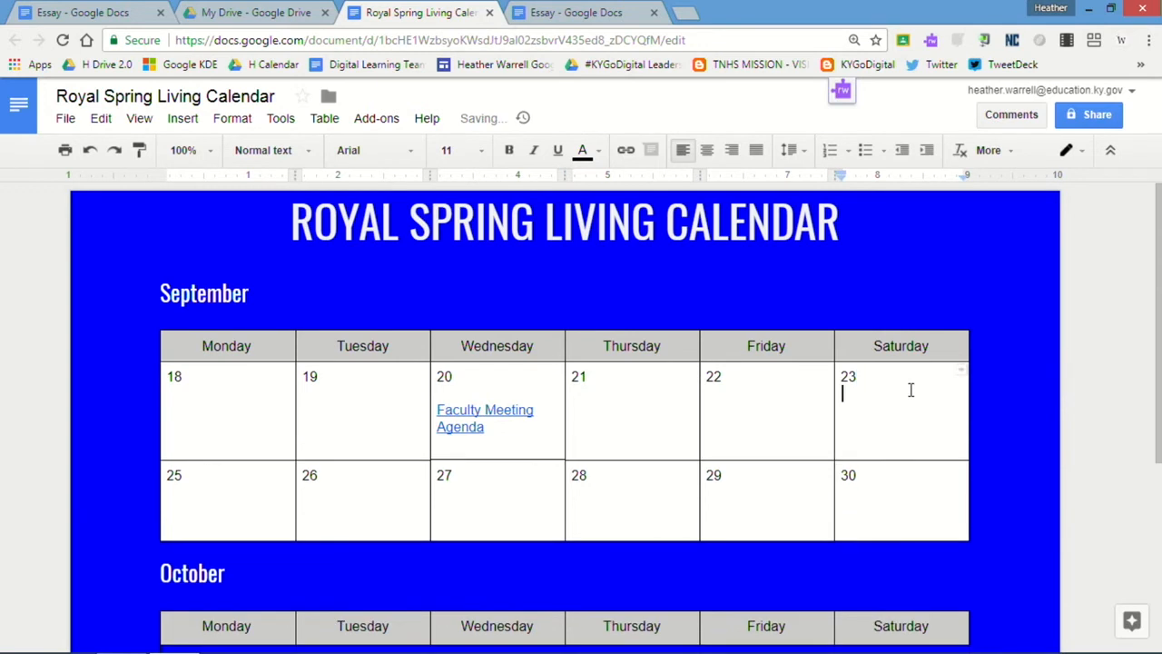
pyautogui.press('Return')
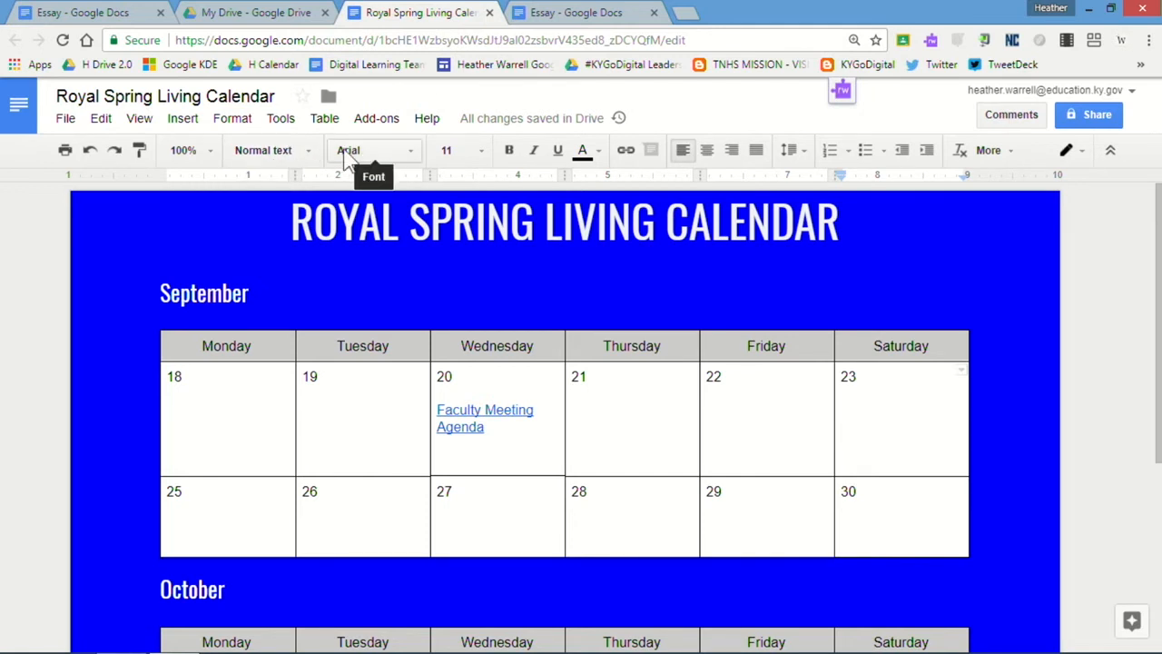
# Step: Search Google images for "Cross Country" and insert the photo of the lone runner by autumn trees into the September 23 cell
pyautogui.click(182, 122)
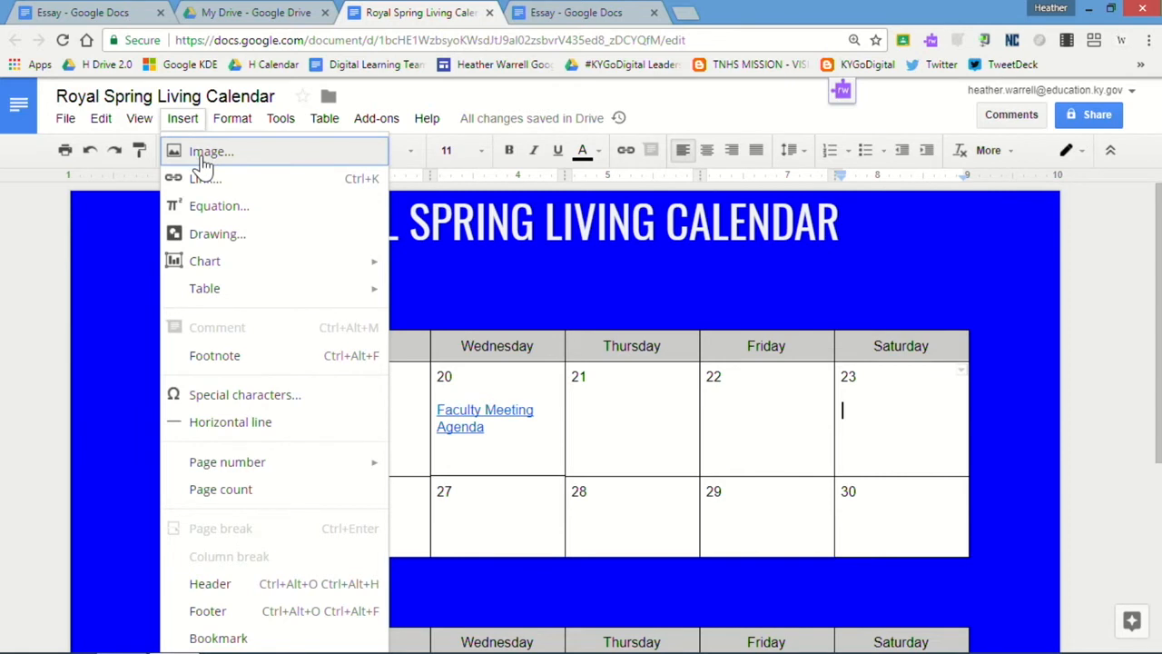
pyautogui.click(202, 154)
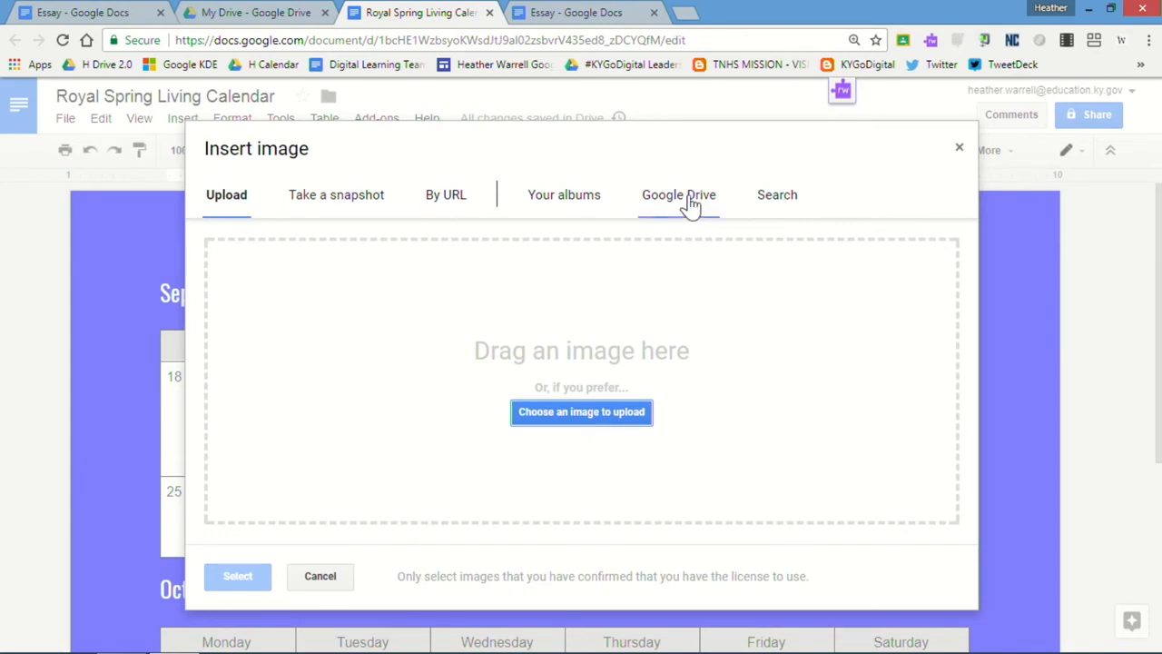
pyautogui.click(777, 200)
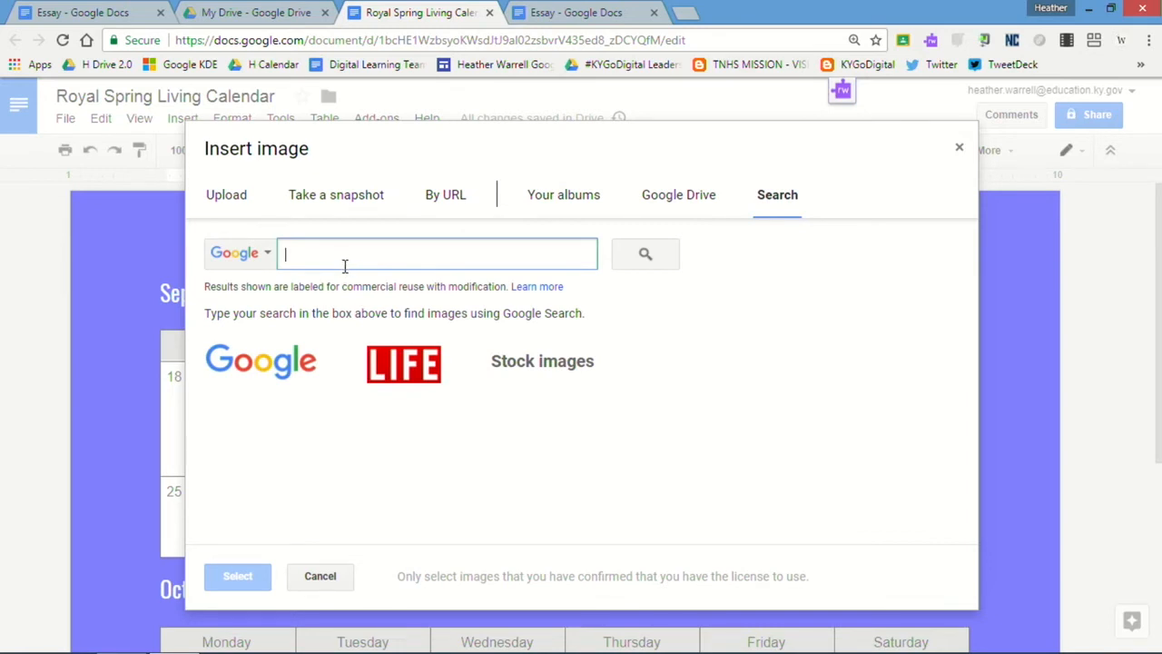
pyautogui.write('Cross Country')
pyautogui.click(648, 259)
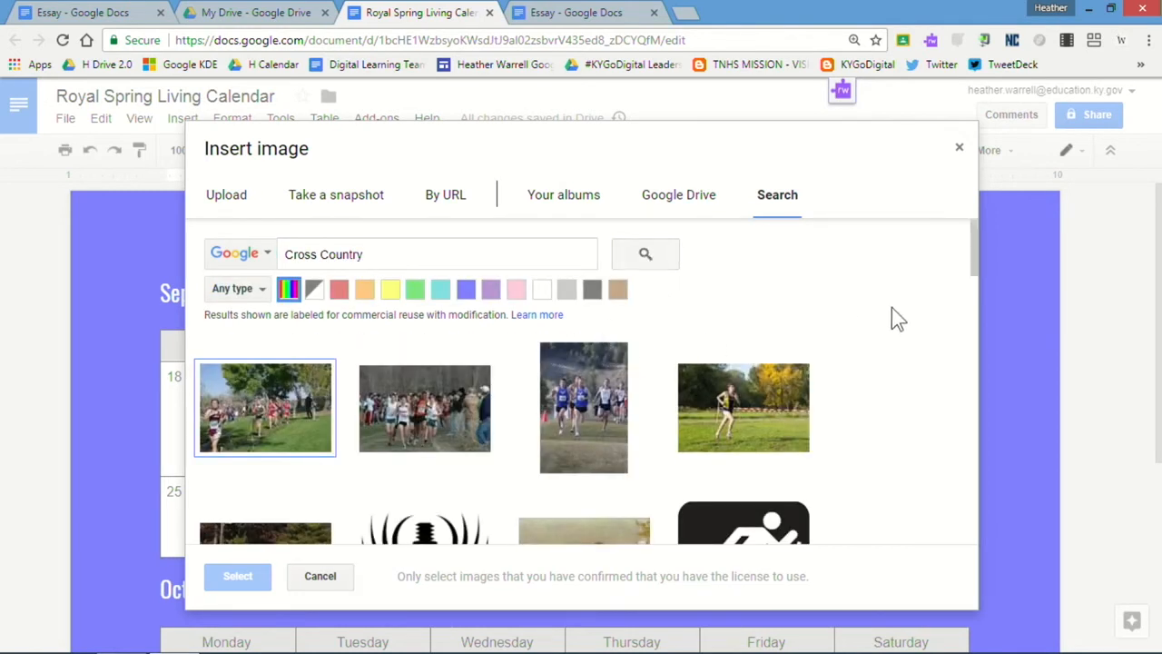
pyautogui.moveTo(979, 248); pyautogui.dragTo(980, 376)
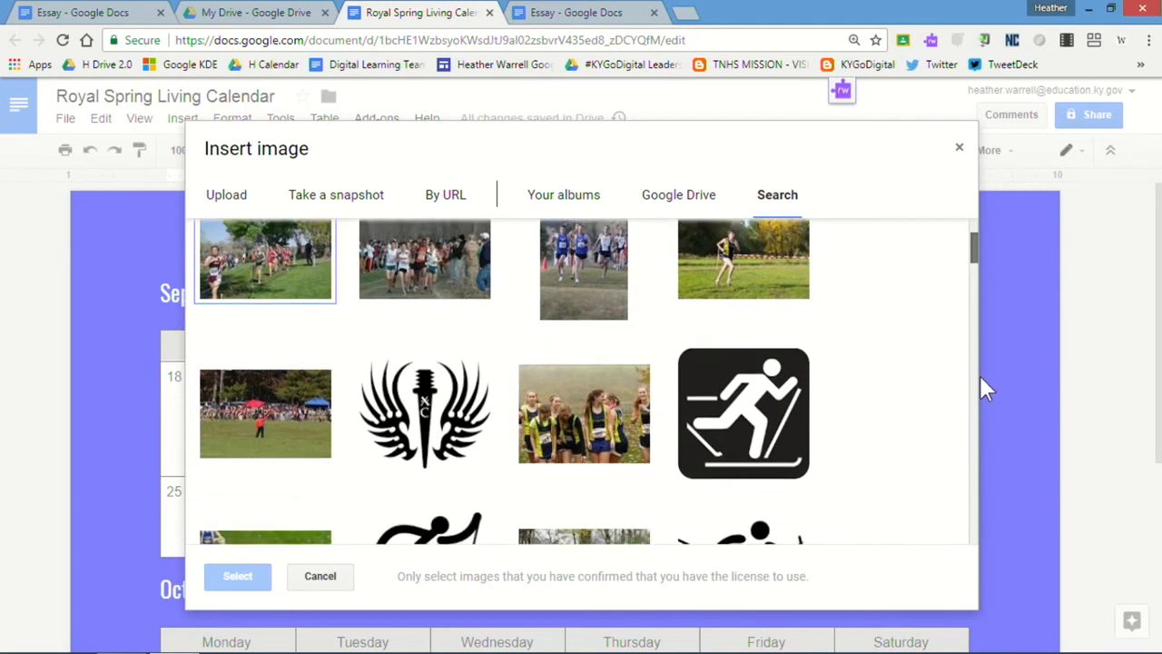
pyautogui.click(723, 280)
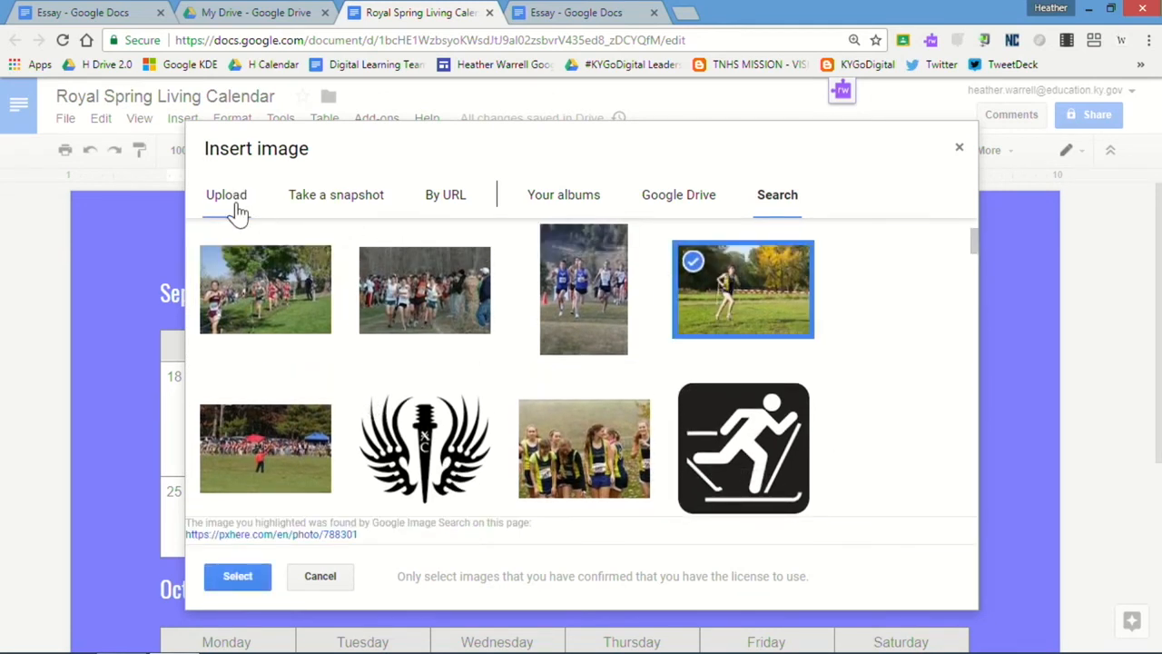
pyautogui.click(231, 581)
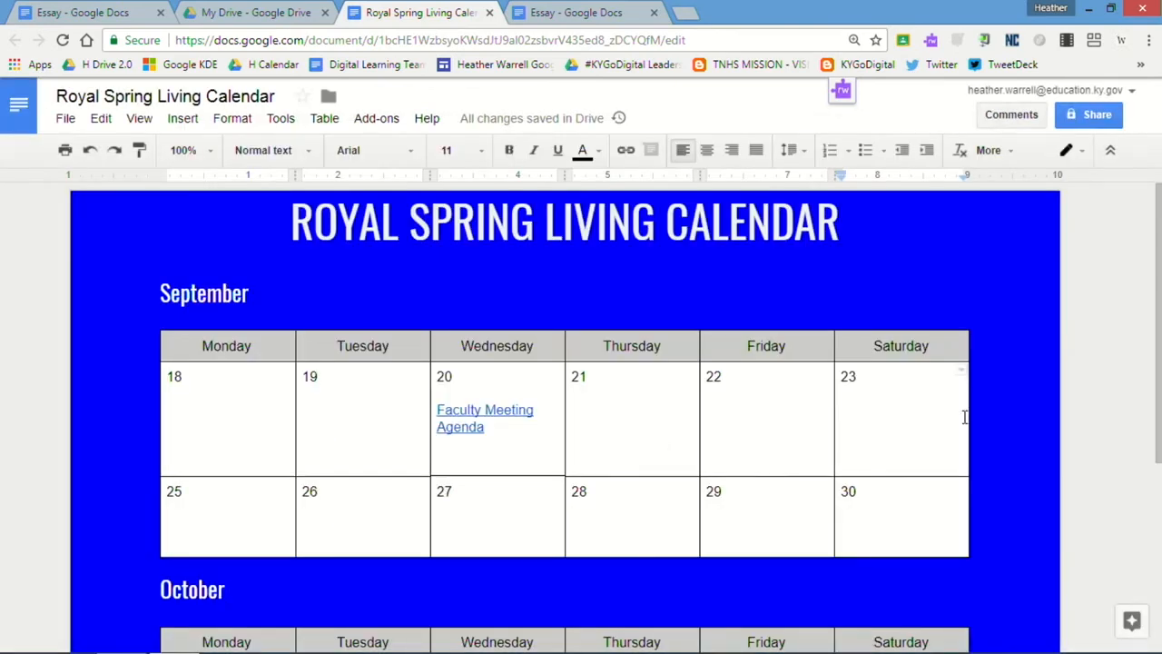
pyautogui.doubleClick(910, 397)
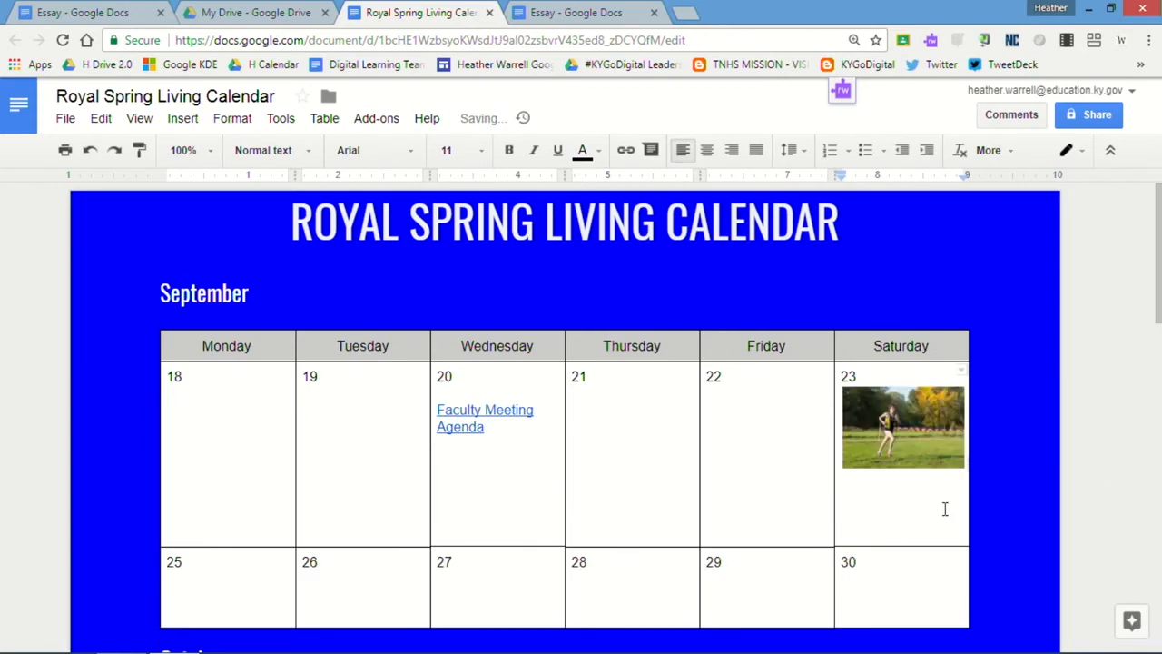
# Step: Write the caption "Cross Country Meet" beneath the runner photo in the September 23 cell
pyautogui.doubleClick(943, 502)
pyautogui.write('C')
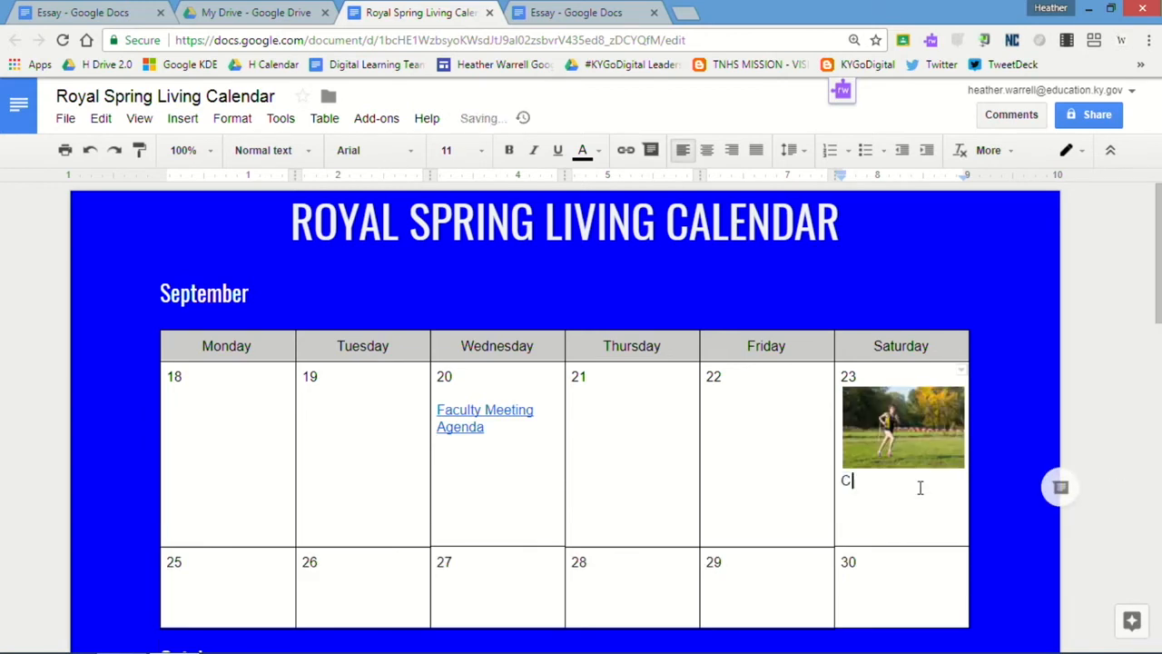
pyautogui.write('ross country Meet')
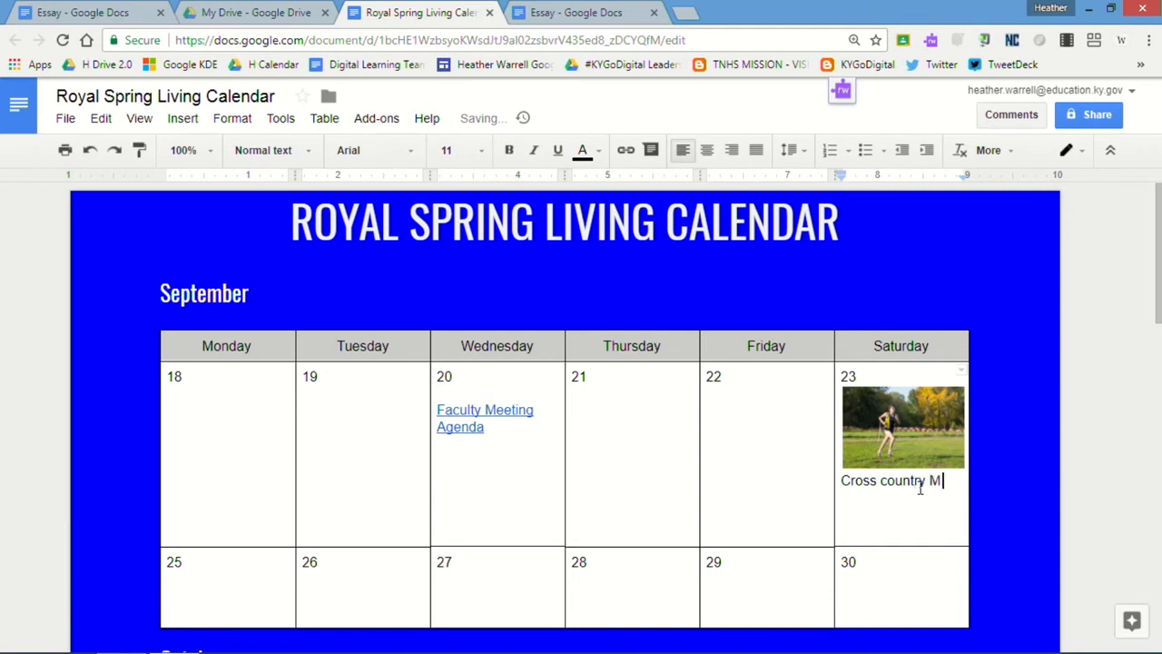
pyautogui.press('BackSpace')
pyautogui.press('BackSpace')
pyautogui.press('BackSpace')
pyautogui.press('BackSpace')
pyautogui.press('BackSpace')
pyautogui.press('BackSpace')
pyautogui.press('BackSpace')
pyautogui.press('BackSpace')
pyautogui.press('BackSpace')
pyautogui.press('BackSpace')
pyautogui.press('BackSpace')
pyautogui.press('BackSpace')
pyautogui.press('BackSpace')
pyautogui.press('BackSpace')
pyautogui.press('BackSpace')
pyautogui.write('s Country Meet')
pyautogui.press('Return')
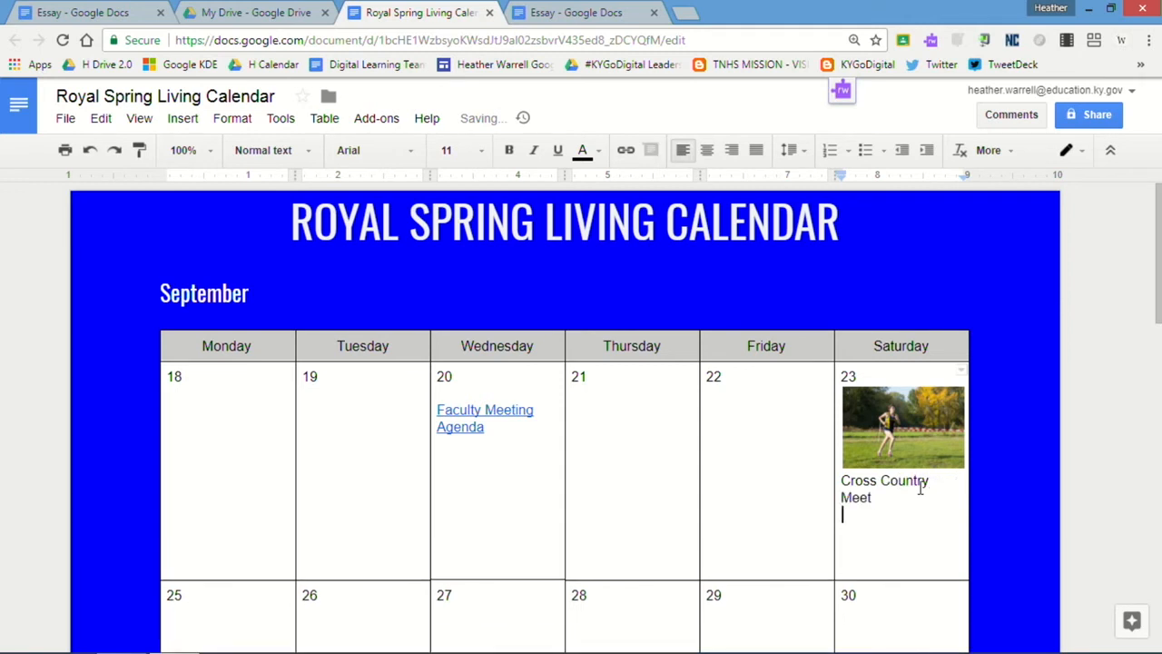
# Step: Add the time 11:00 on the line under the September 23 caption and a blank line in the September 22 cell
pyautogui.press('BackSpace')
pyautogui.press('Return')
pyautogui.write('11:00')
pyautogui.click(778, 450)
pyautogui.press('Return')
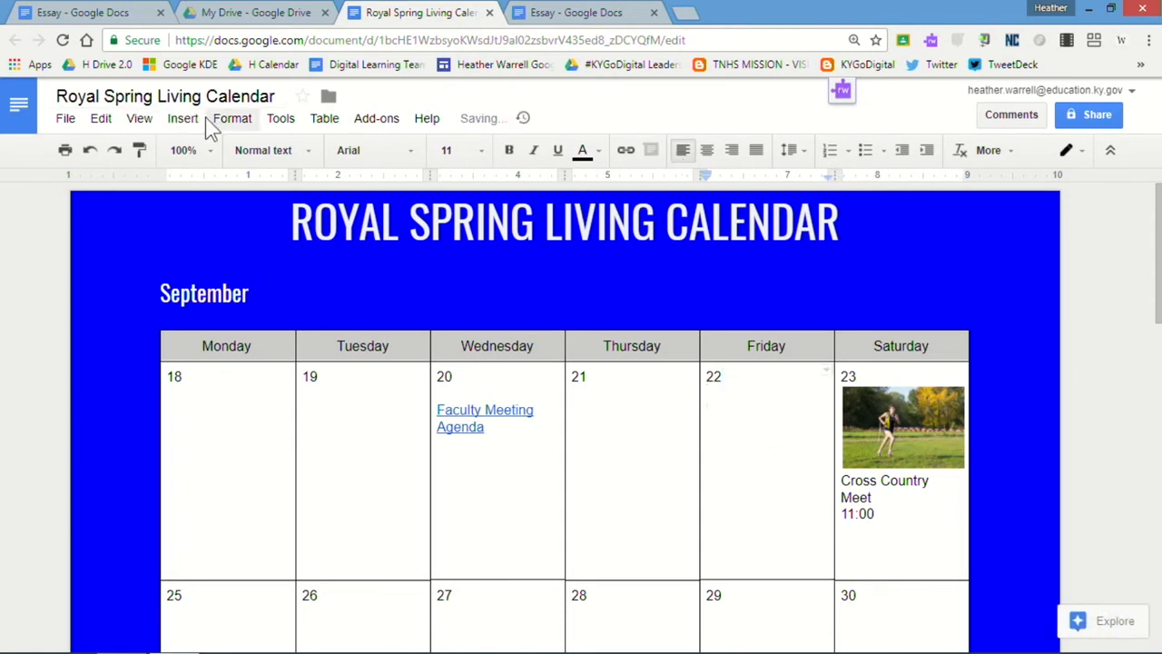
# Step: Add "Morning Announcements", "Whom To Go To For What", "Phone List" and "Duty Schedule" side by side in the page footer
pyautogui.scroll(-3, 565, 417)
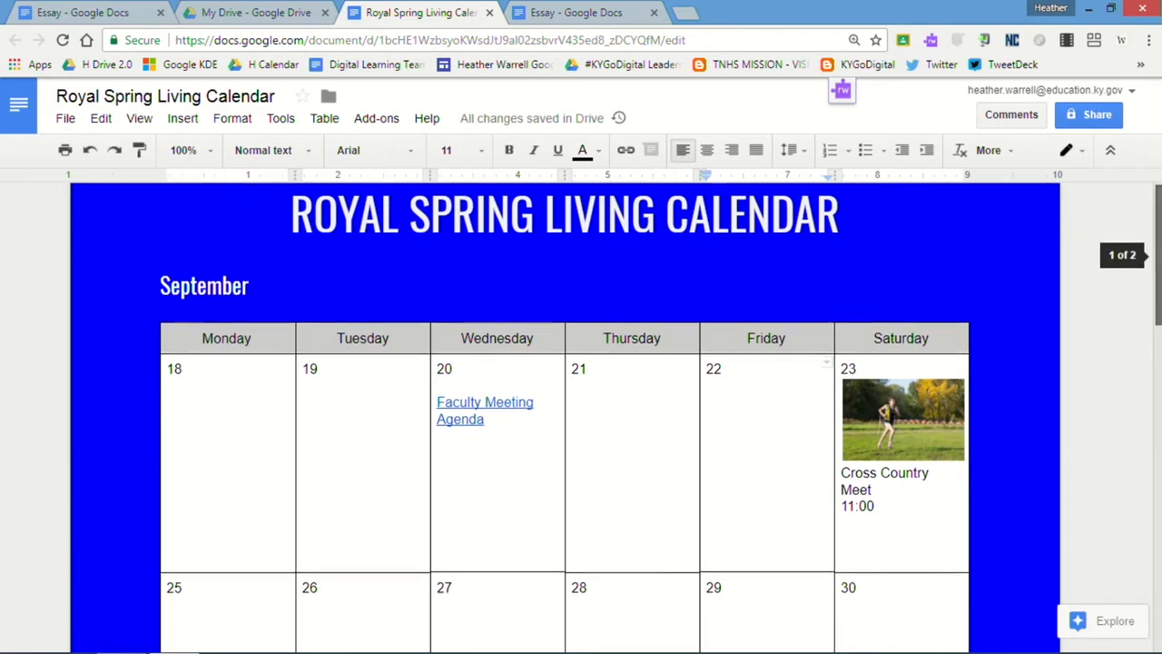
pyautogui.moveTo(1159, 322); pyautogui.dragTo(1157, 245)
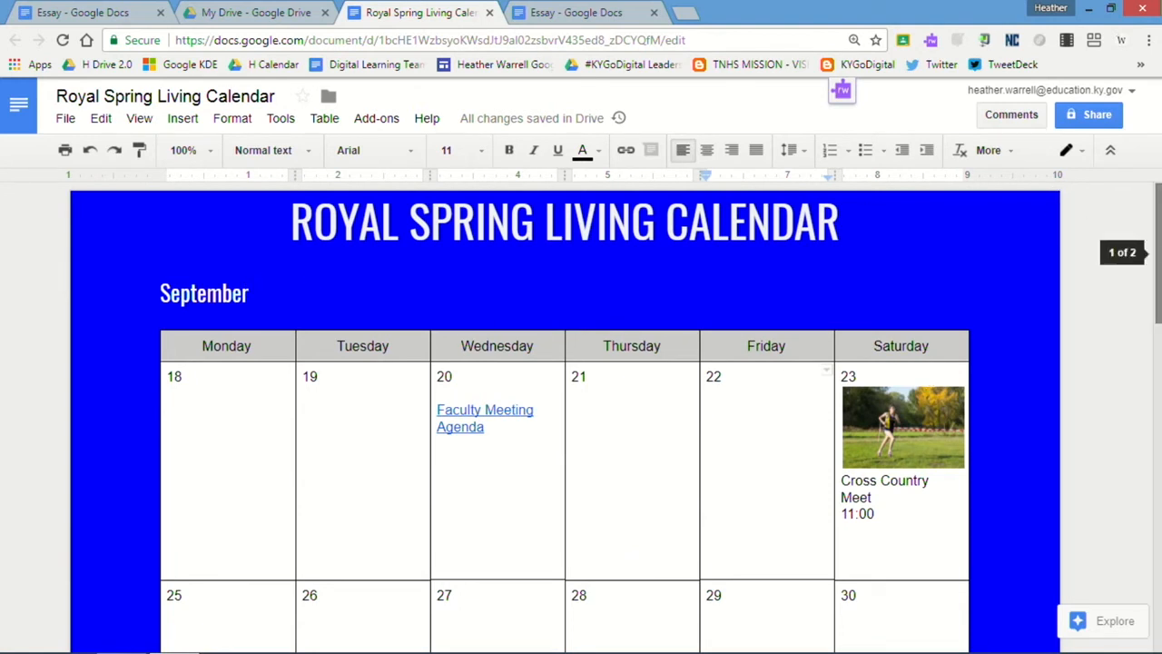
pyautogui.moveTo(1158, 252); pyautogui.dragTo(1159, 373)
pyautogui.click(211, 548)
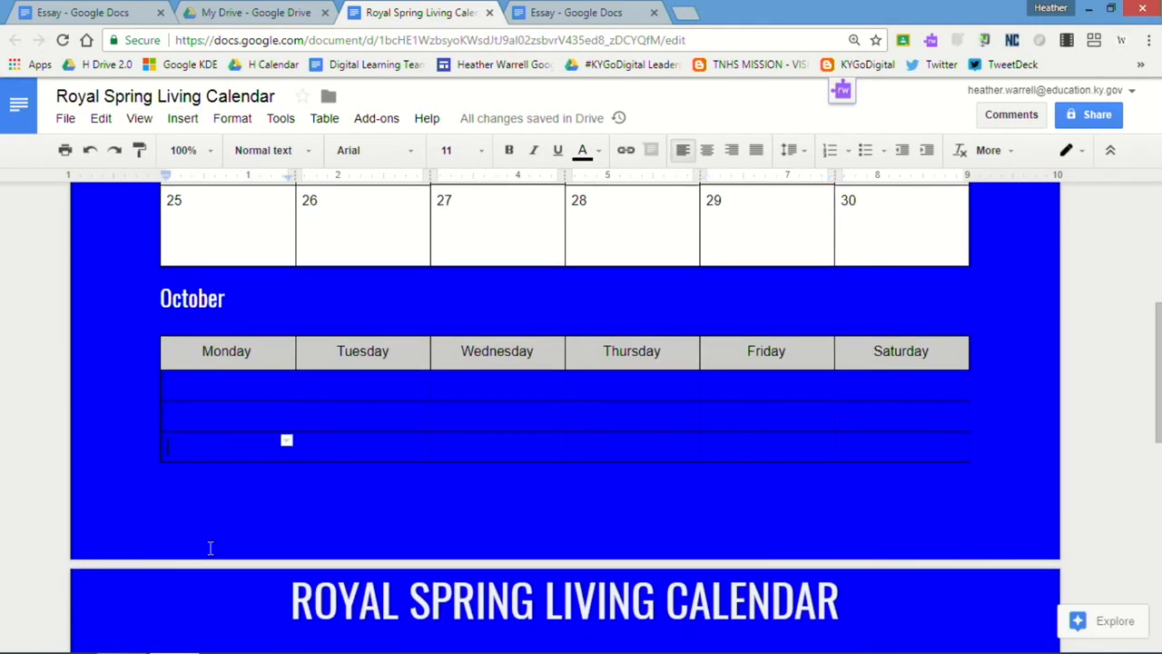
pyautogui.click(210, 547)
pyautogui.doubleClick(299, 548)
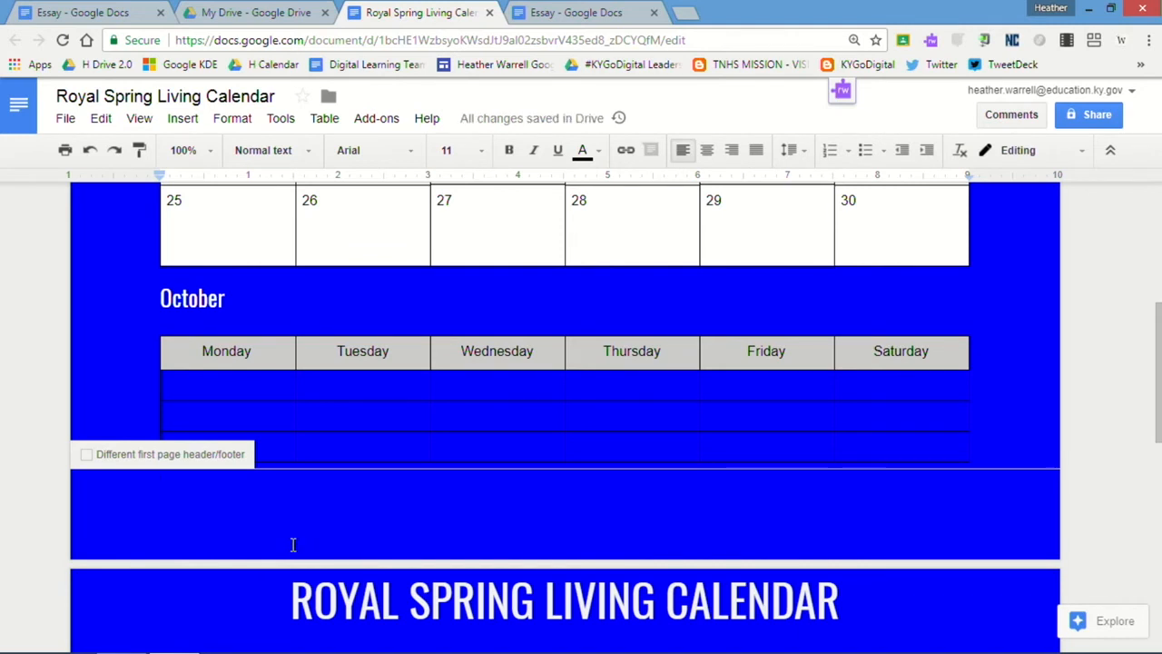
pyautogui.write('Morning Annou')
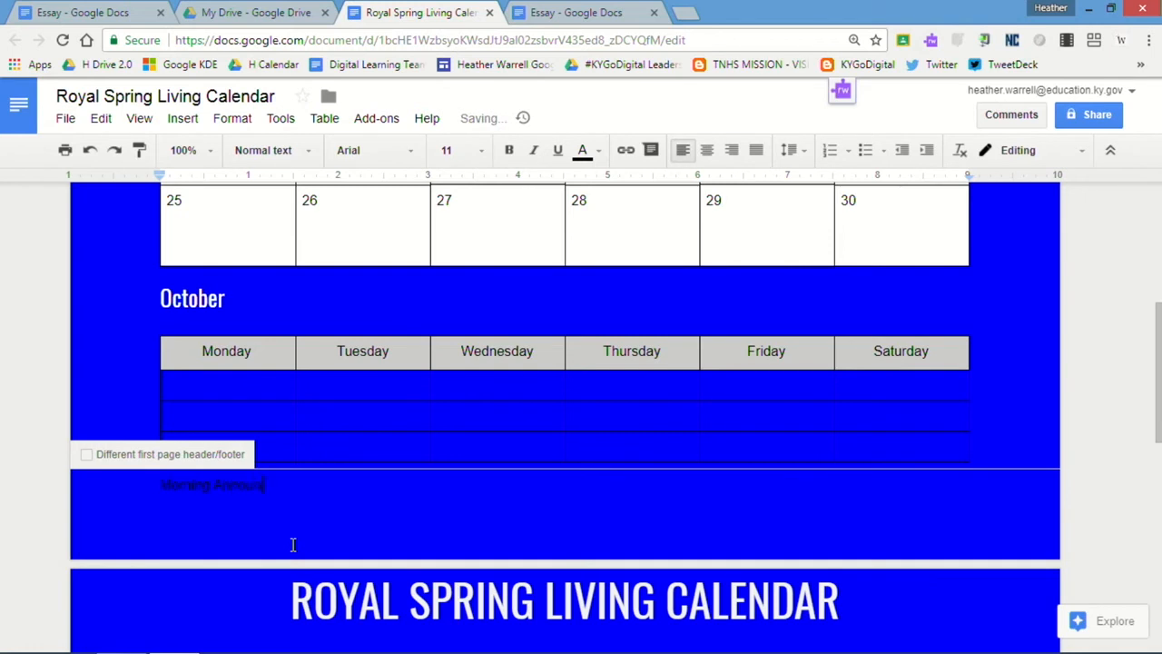
pyautogui.write('ncements')
pyautogui.press('Tab')
pyautogui.write('When')
pyautogui.write(' To Go To For Wha')
pyautogui.write('t')
pyautogui.press('Tab')
pyautogui.write('Phone List    Duty St')
pyautogui.click(301, 540)
pyautogui.moveTo(309, 491); pyautogui.dragTo(172, 495)
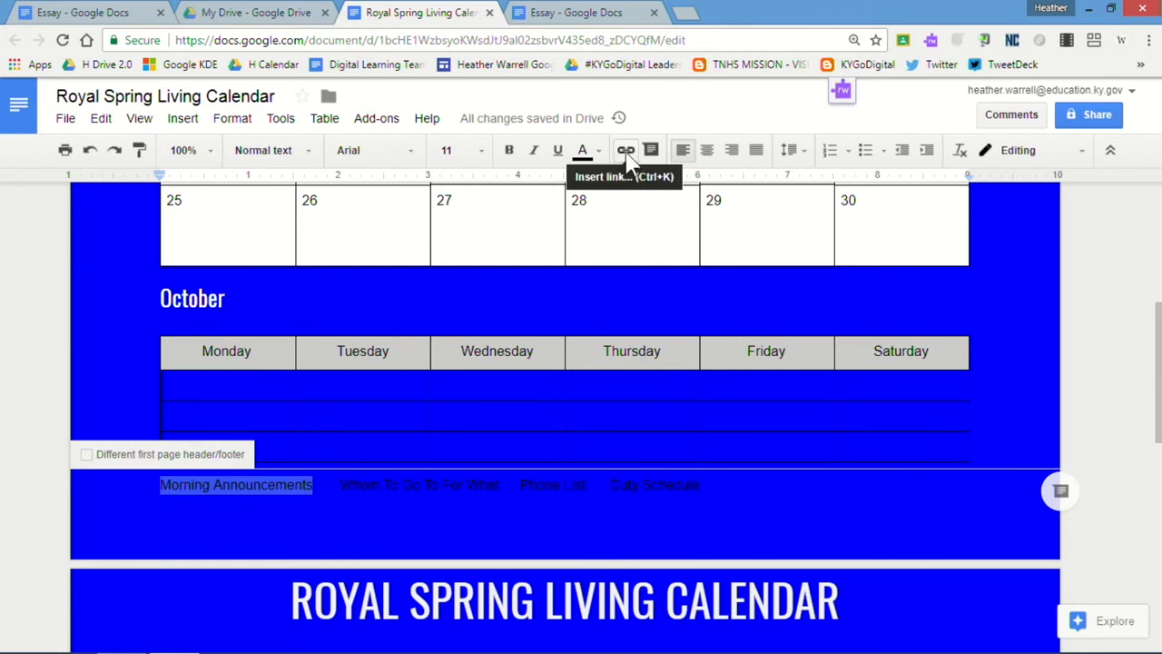
pyautogui.click(626, 152)
pyautogui.click(596, 531)
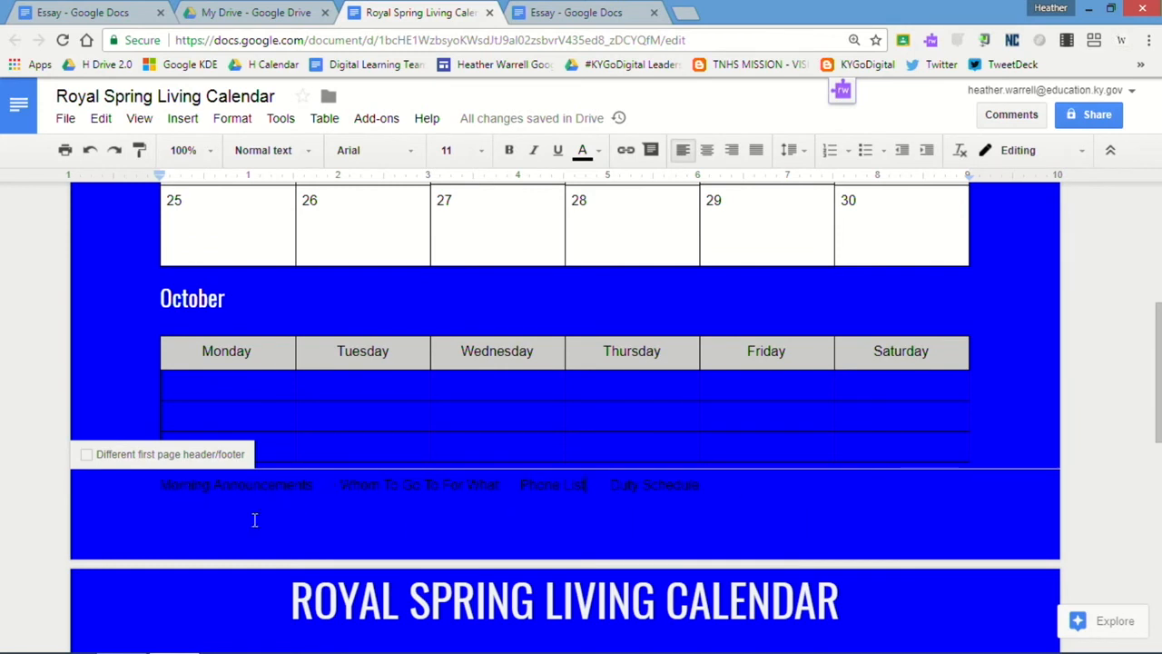
# Step: Review the calendar's sharing options and close them without adding anyone
pyautogui.moveTo(1158, 409); pyautogui.dragTo(1154, 273)
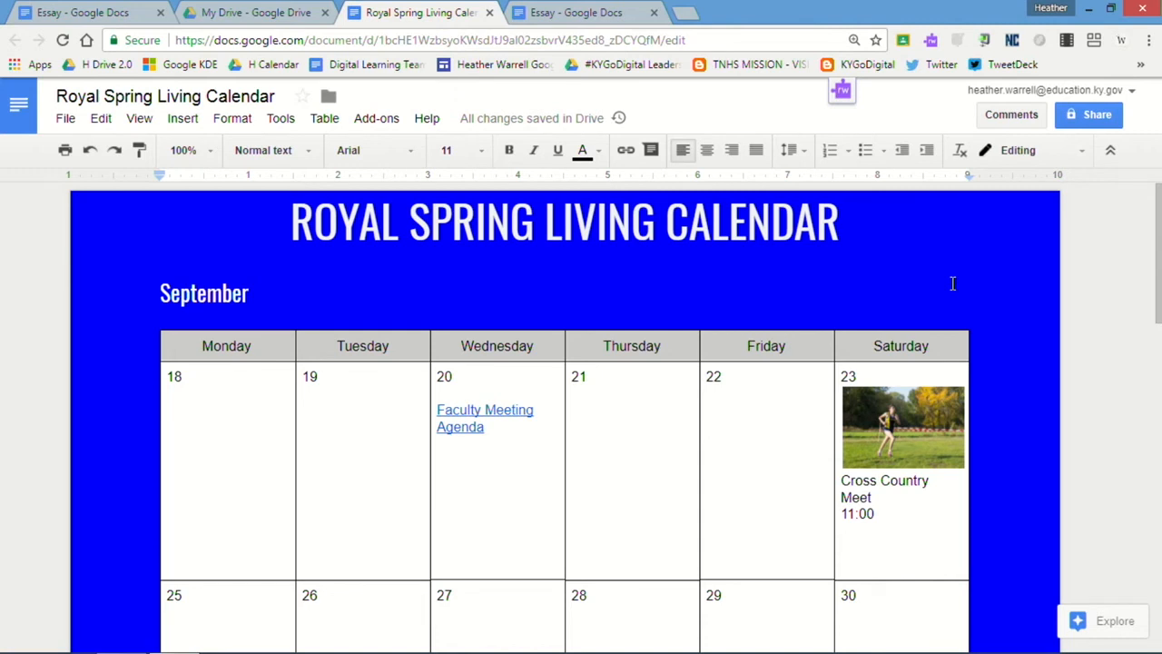
pyautogui.click(1088, 122)
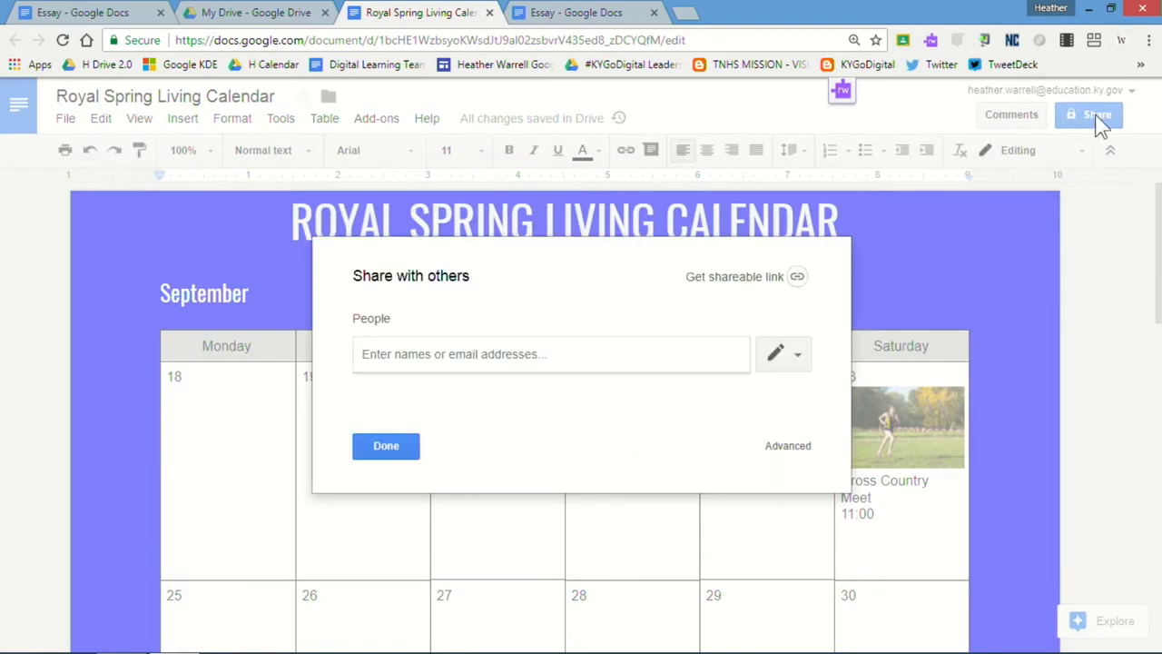
pyautogui.click(448, 361)
pyautogui.click(381, 448)
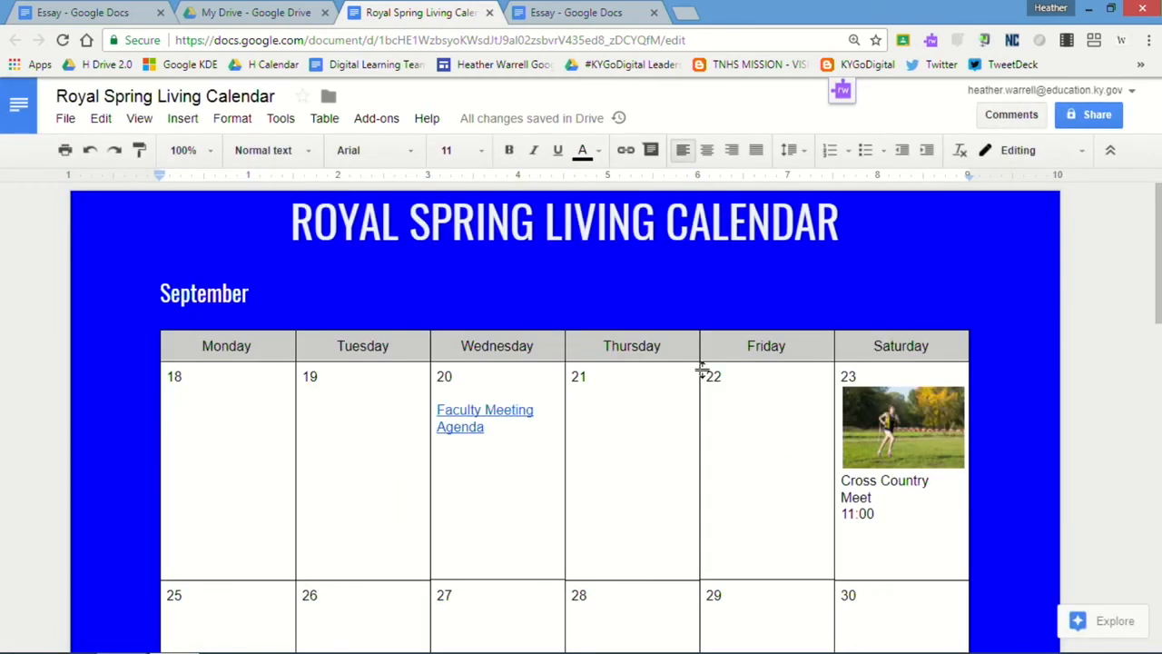
pyautogui.moveTo(1160, 252); pyautogui.dragTo(1161, 255)
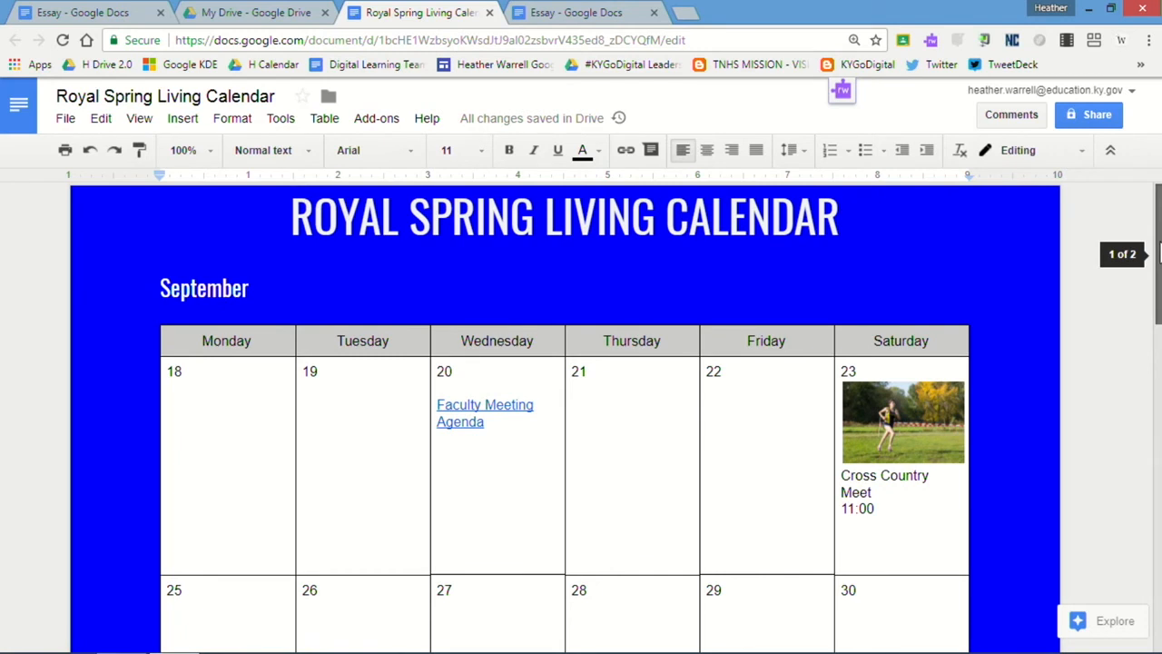
pyautogui.moveTo(1159, 255); pyautogui.dragTo(1160, 251)
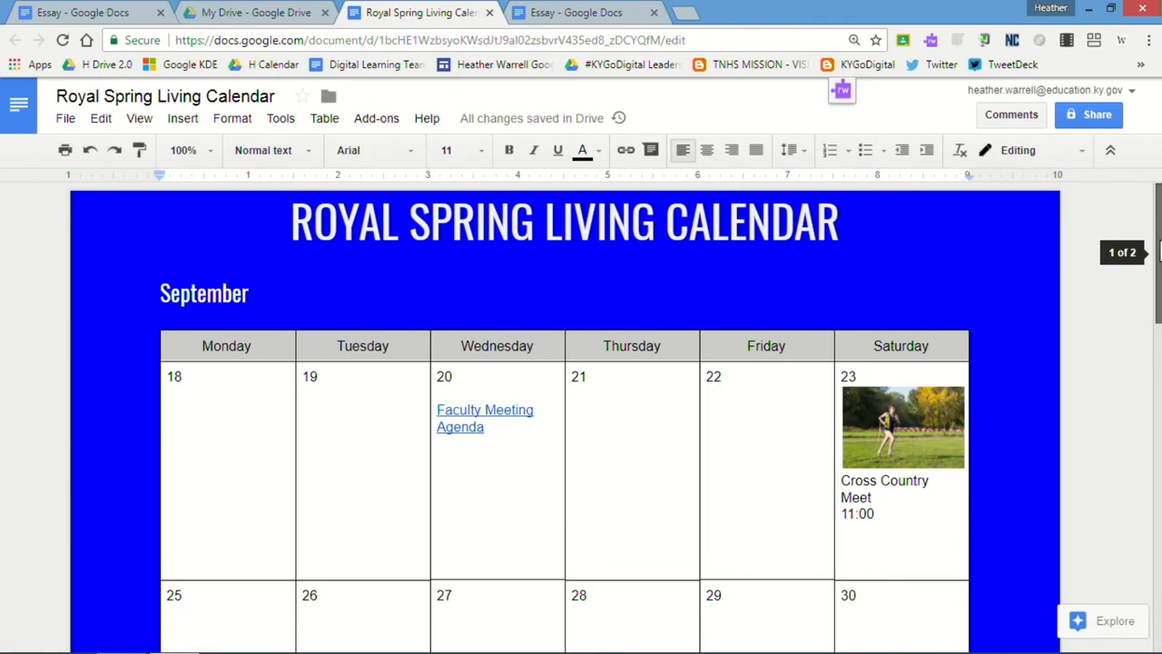
# Step: Bookmark the calendar page in the Bookmarks bar folder and remove that bookmark again
pyautogui.click(768, 42)
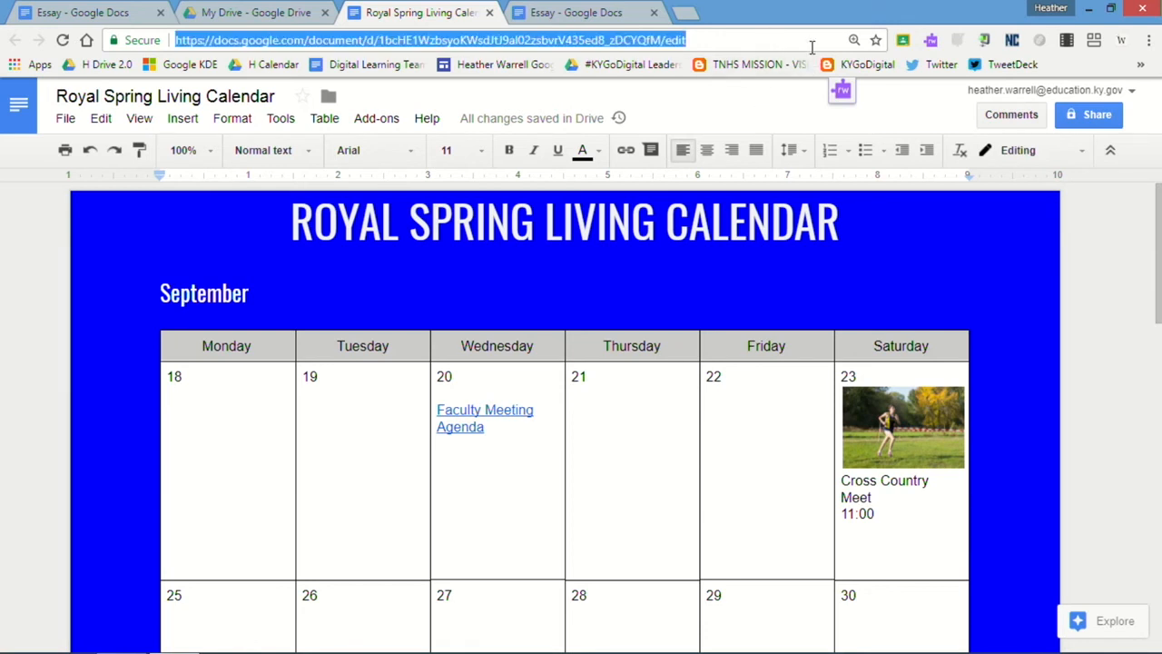
pyautogui.click(877, 40)
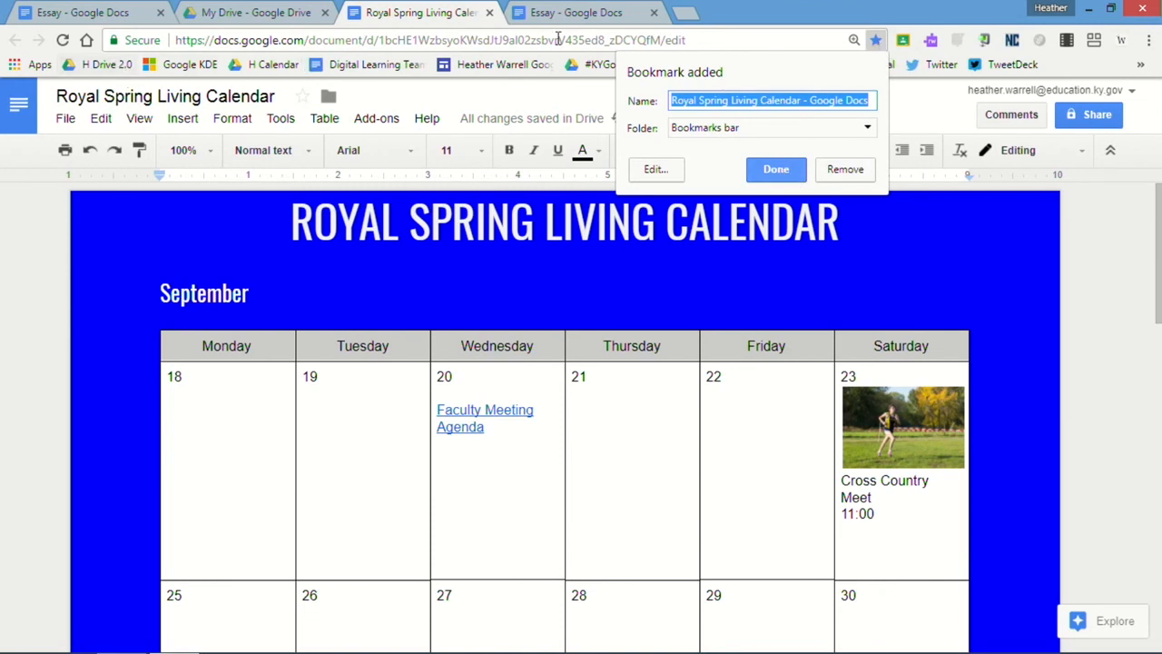
pyautogui.click(838, 171)
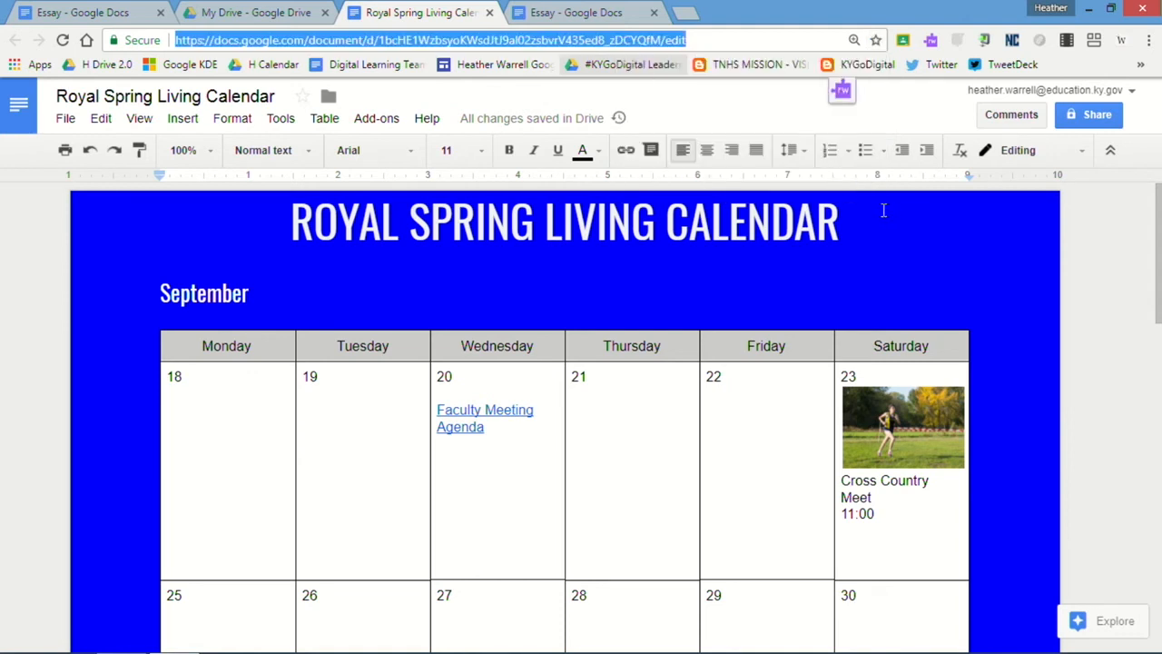
pyautogui.click(883, 244)
pyautogui.click(853, 311)
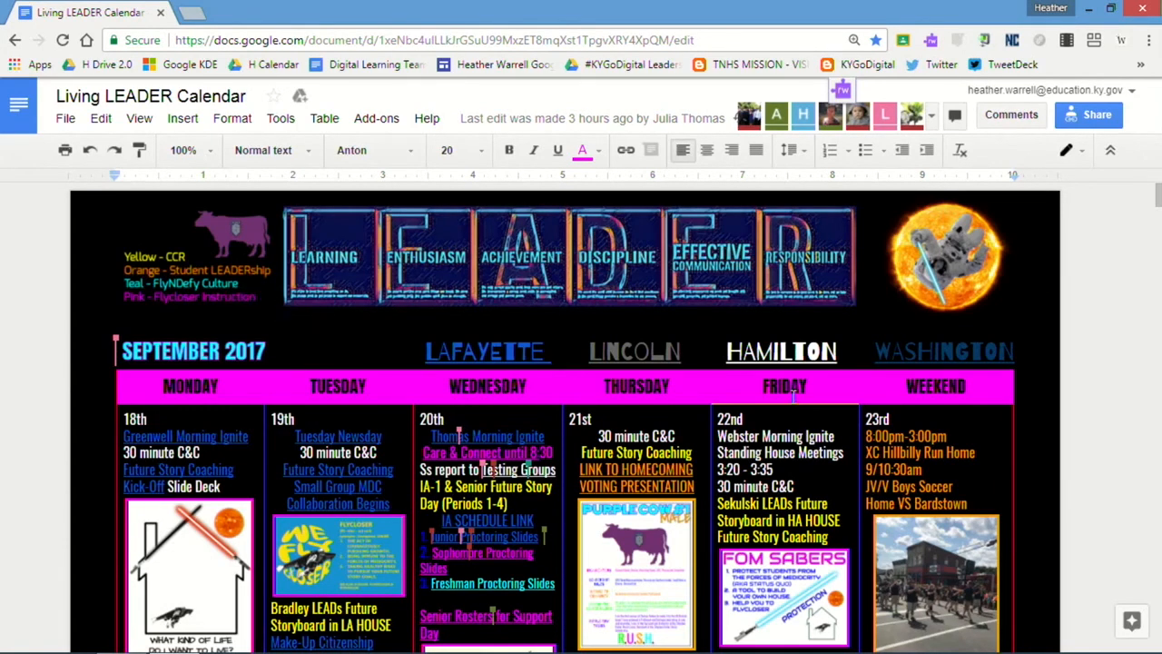
# Step: Look over the September 2017 table of the Living LEADER Calendar as a finished example
pyautogui.scroll(-2, 1155, 199)
pyautogui.moveTo(1155, 207)
pyautogui.mouseDown()
pyautogui.moveTo(1158, 238)
pyautogui.moveTo(1156, 194)
pyautogui.mouseUp()
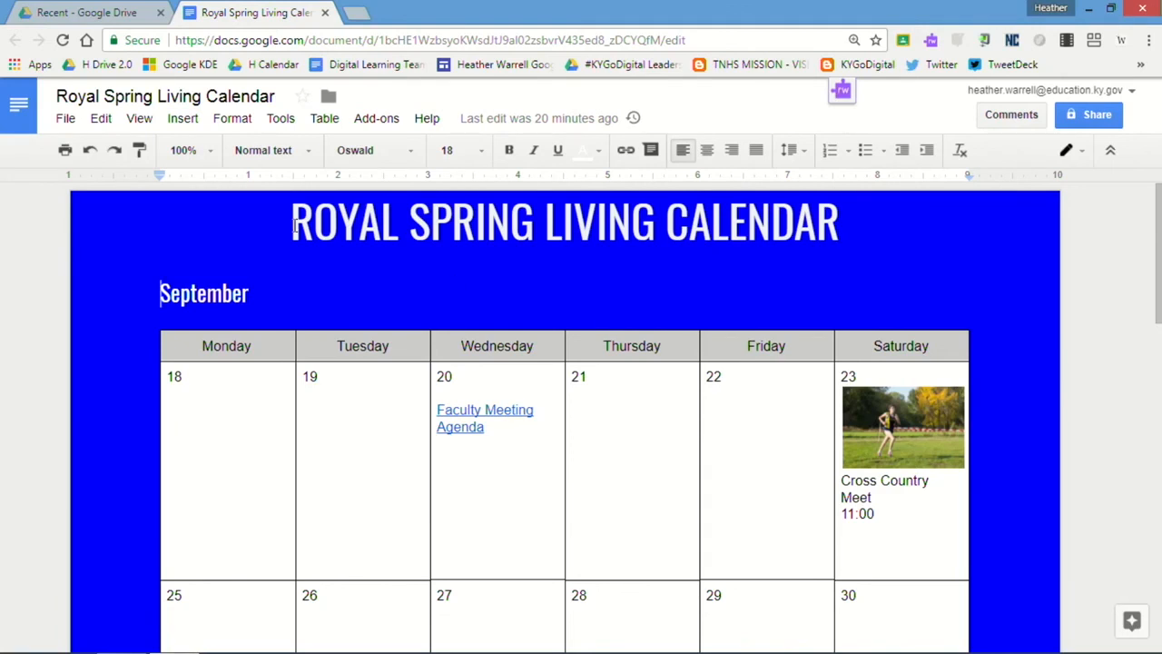
# Step: Open the Royal Spring Living Calendar's version history, expand the current version's detailed revisions and view the September 20, 11:43 AM one
pyautogui.click(67, 120)
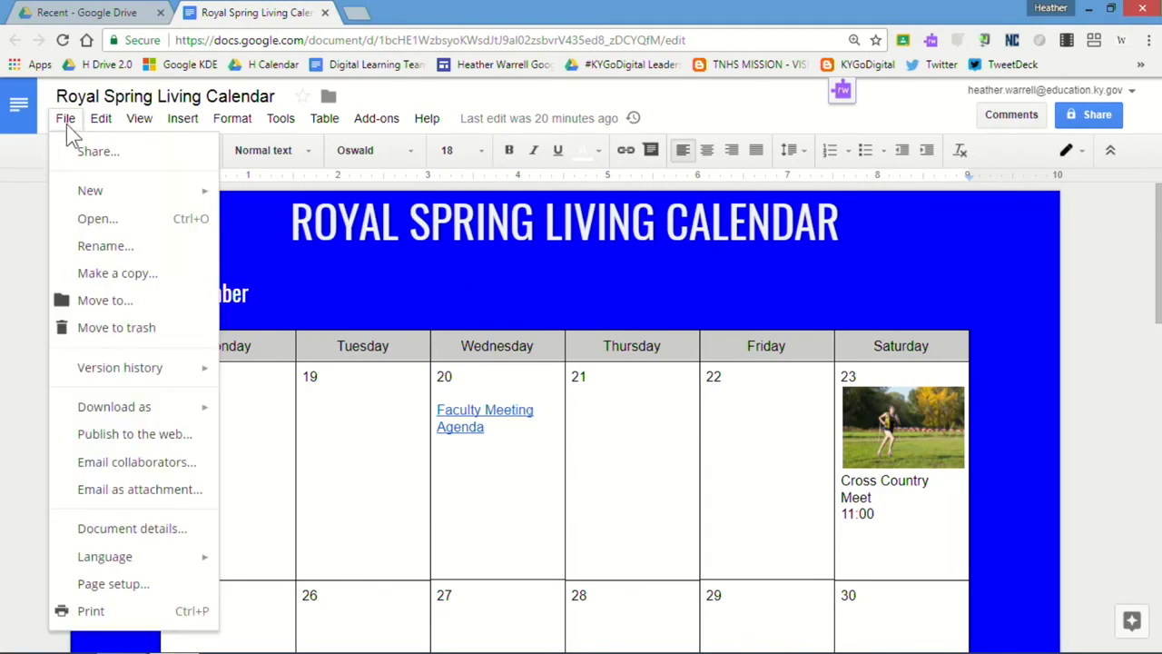
pyautogui.moveTo(119, 376)
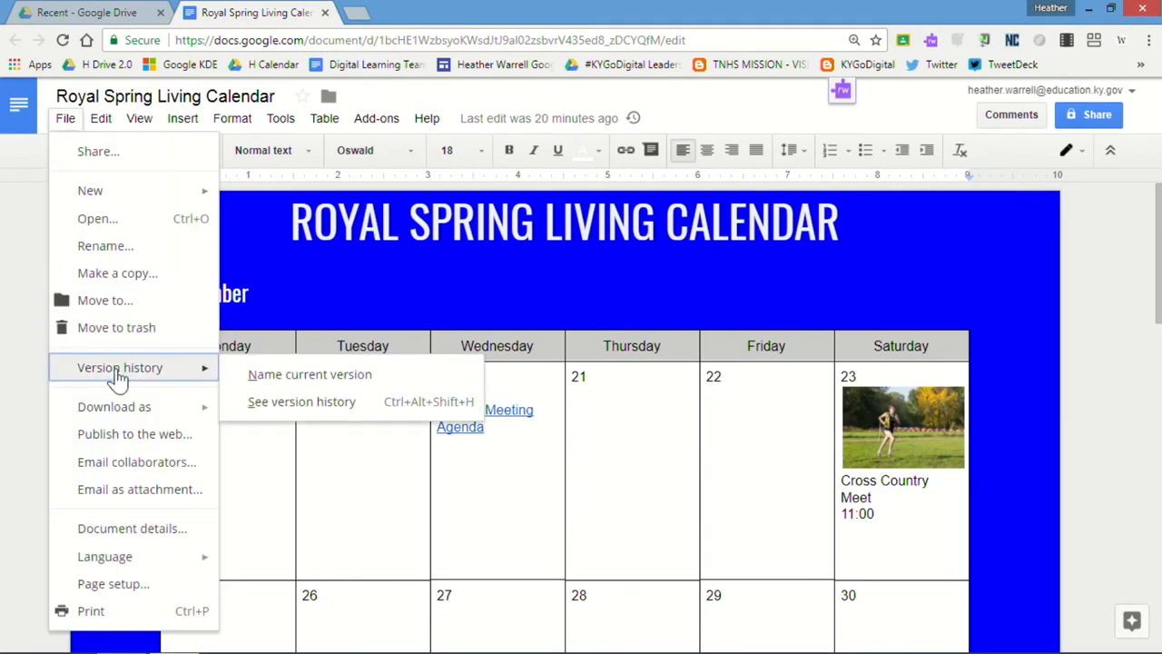
pyautogui.click(281, 404)
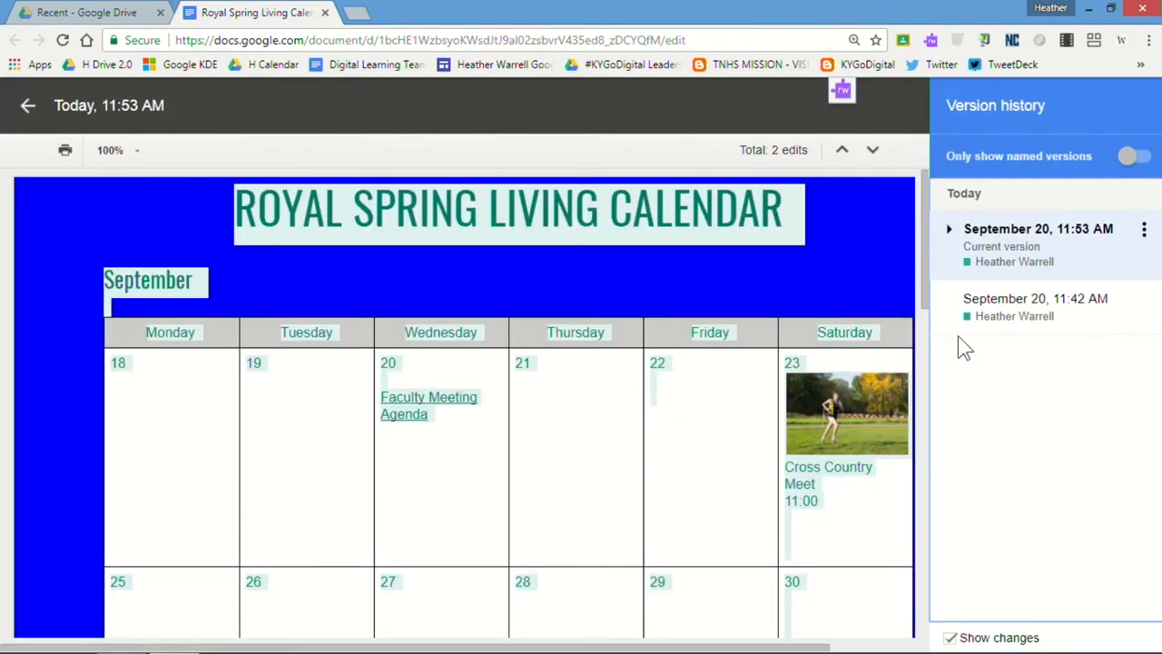
pyautogui.click(953, 229)
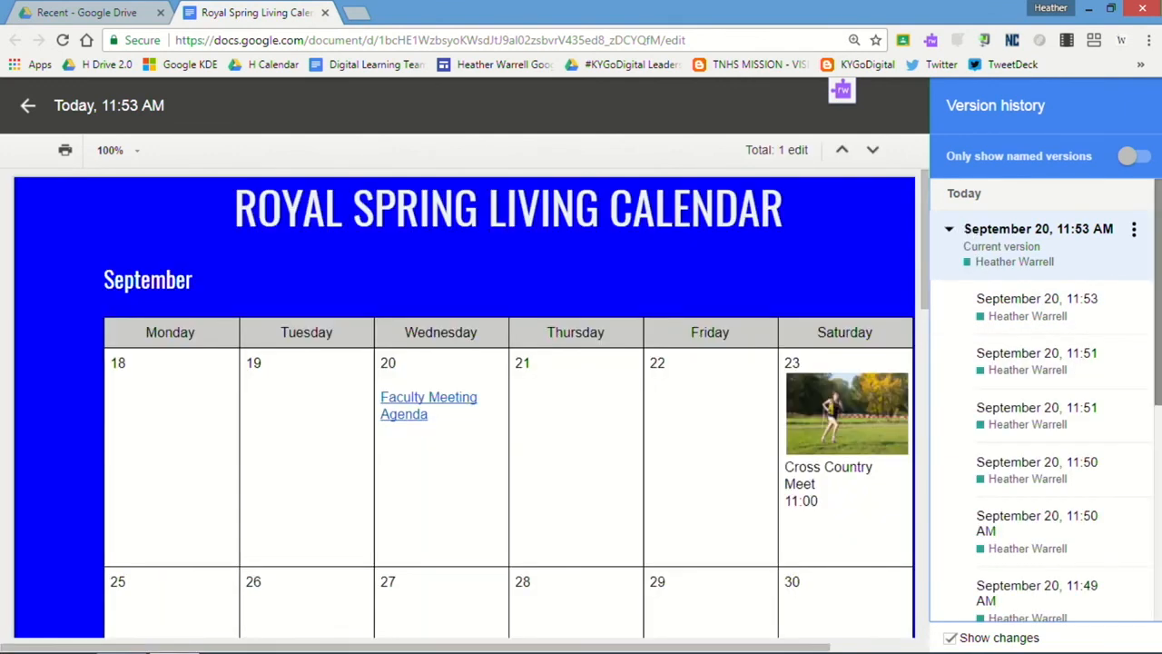
pyautogui.moveTo(1160, 295); pyautogui.dragTo(1160, 514)
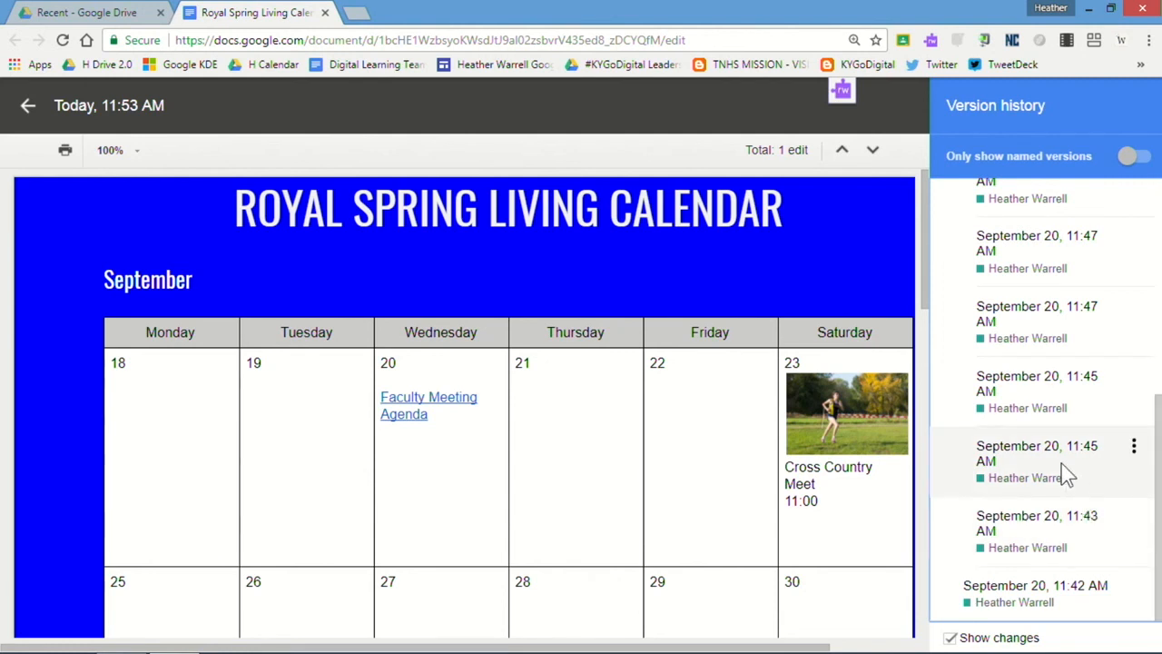
pyautogui.click(1058, 542)
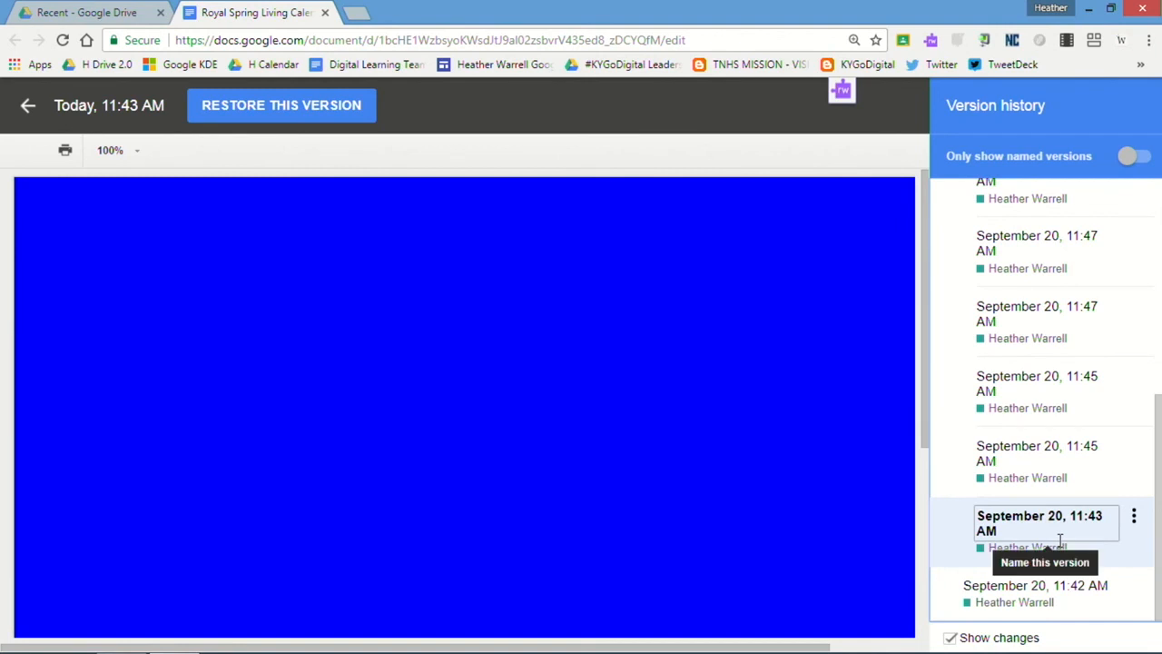
# Step: View both September 20, 11:45 AM revisions and the earlier 11:47 AM one in turn, and return to the earlier 11:45 AM revision
pyautogui.click(1045, 473)
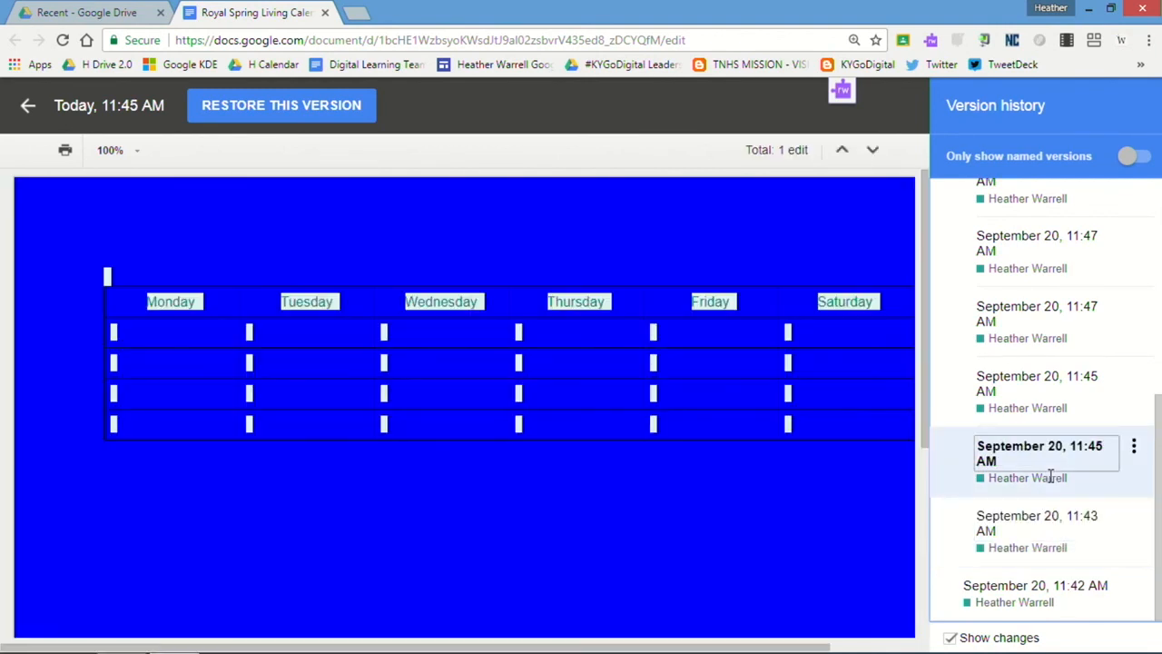
pyautogui.click(1040, 387)
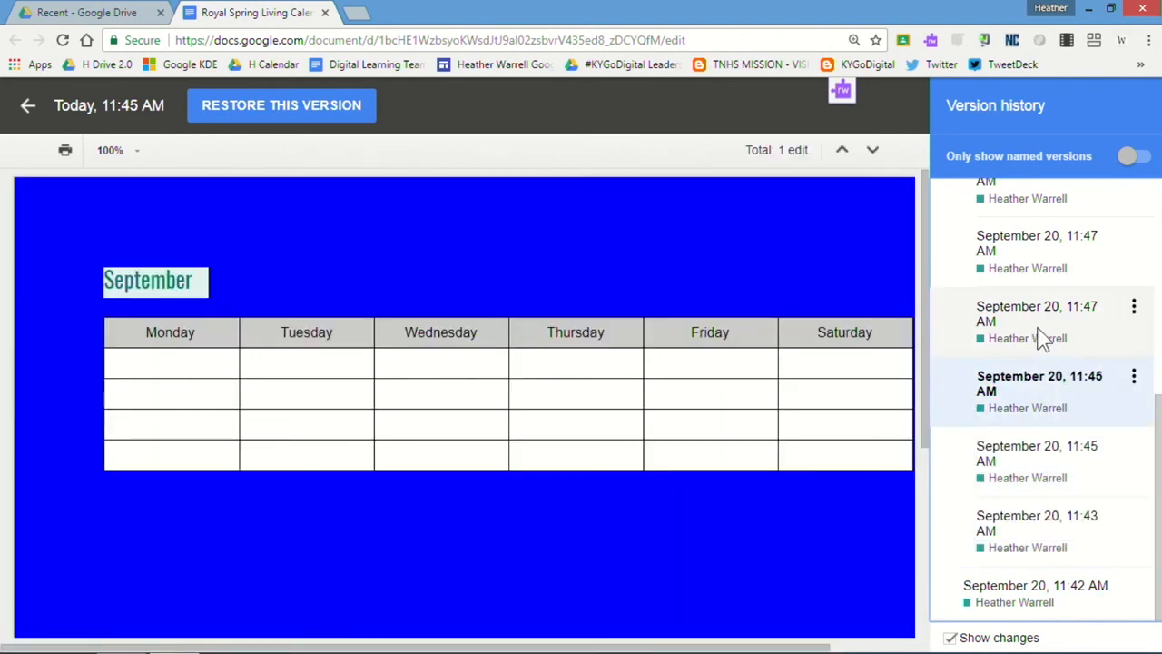
pyautogui.click(1045, 334)
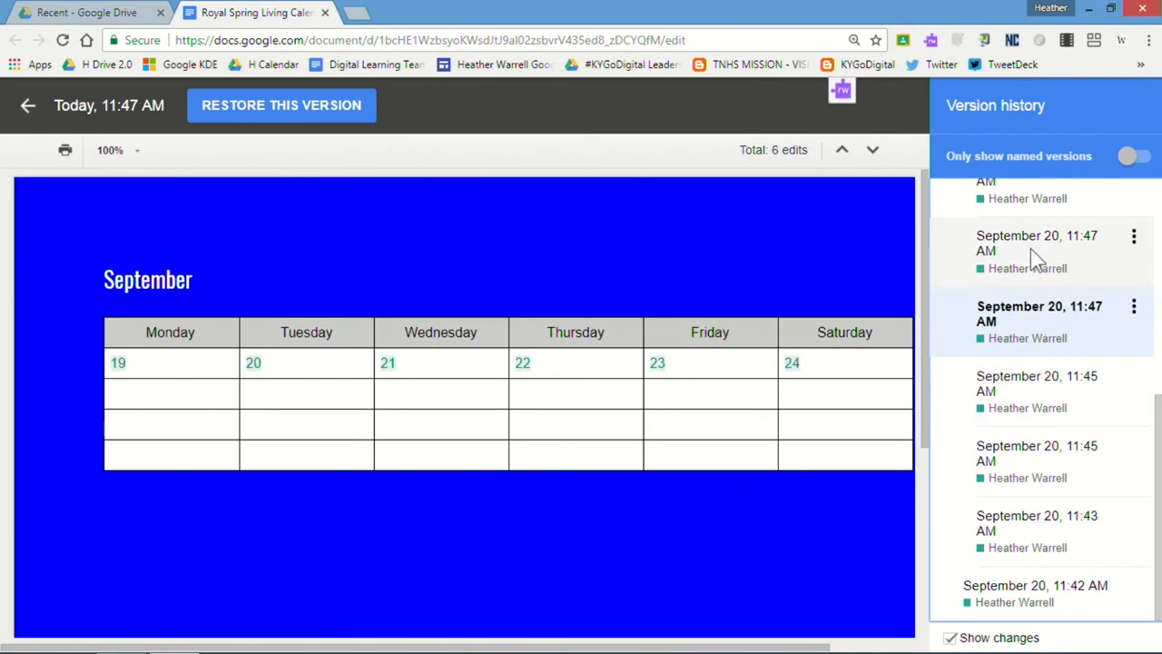
pyautogui.click(1073, 489)
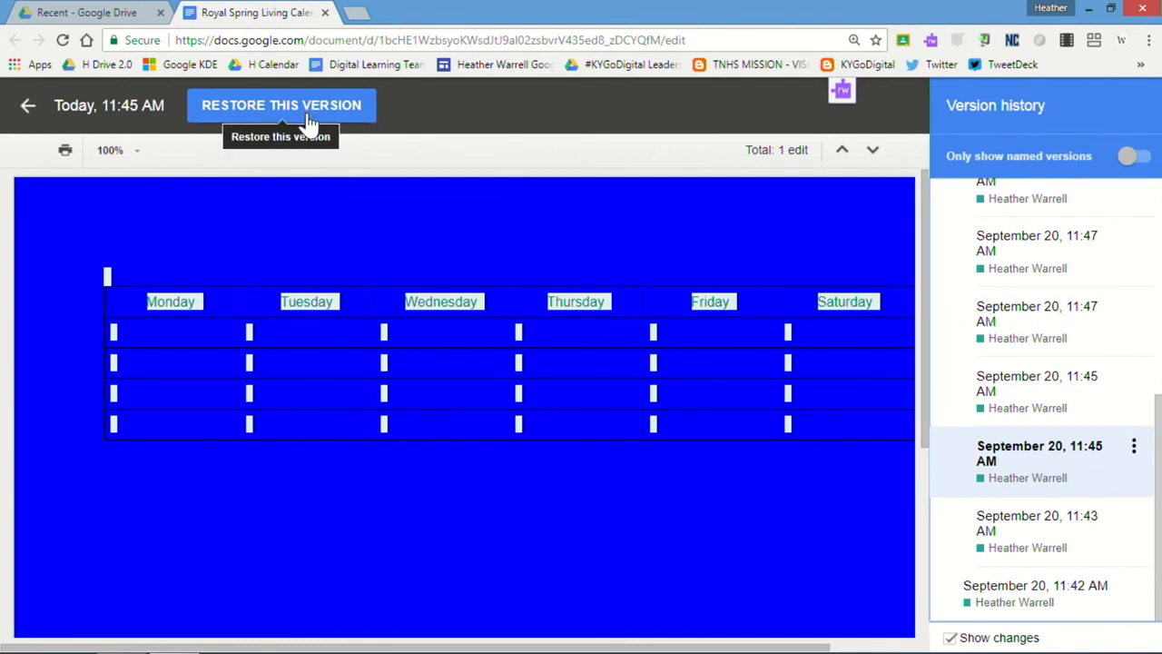
# Step: Compare the two September 20, 11:47 AM revisions, viewing the later one first and the earlier one second
pyautogui.scroll(1, 1053, 427)
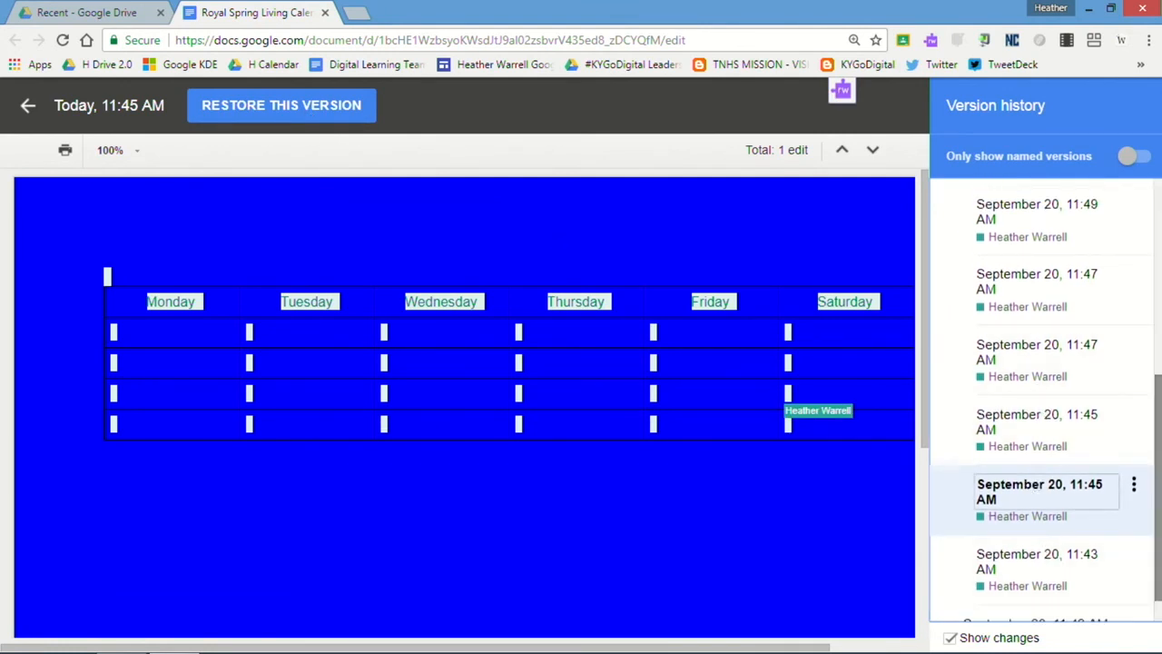
pyautogui.moveTo(1160, 481); pyautogui.dragTo(1160, 363)
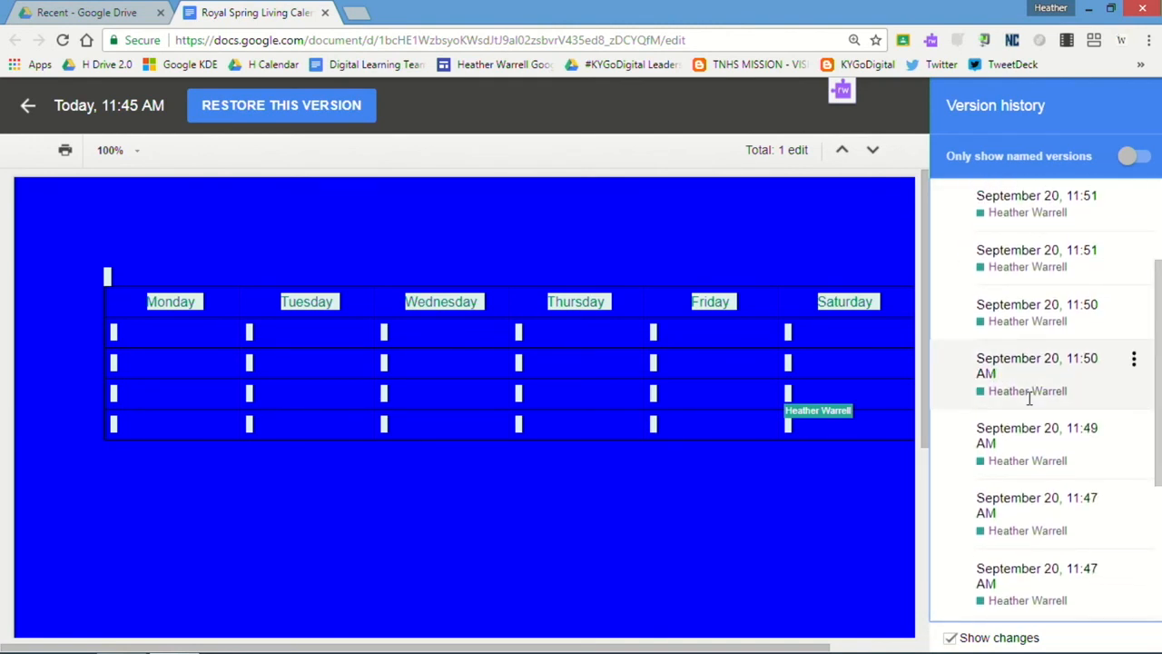
pyautogui.click(1041, 514)
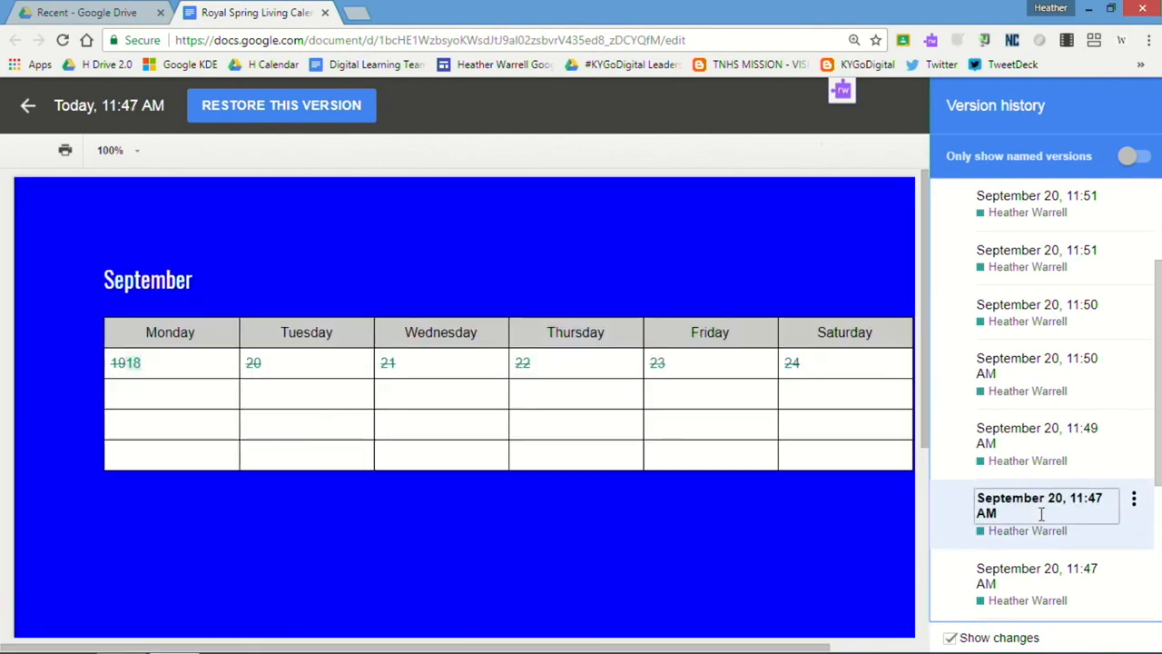
pyautogui.click(1033, 570)
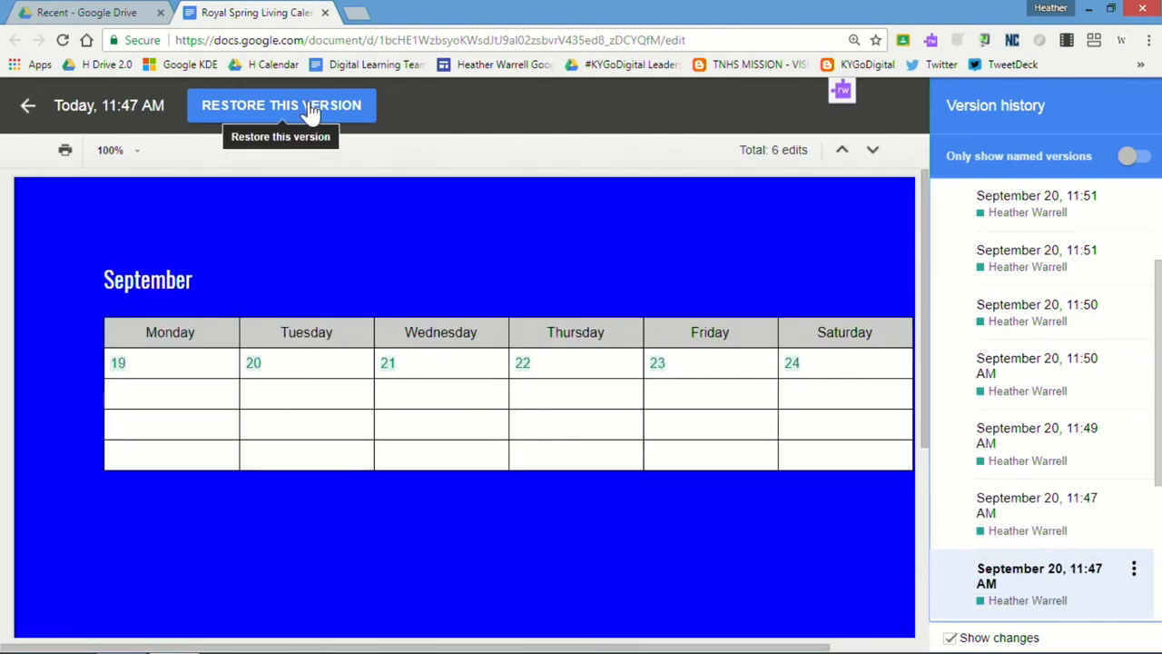
# Step: Display the current September 20, 11:53 AM version and leave the version history without restoring an older revision
pyautogui.moveTo(1158, 309); pyautogui.dragTo(1158, 227)
pyautogui.click(1038, 231)
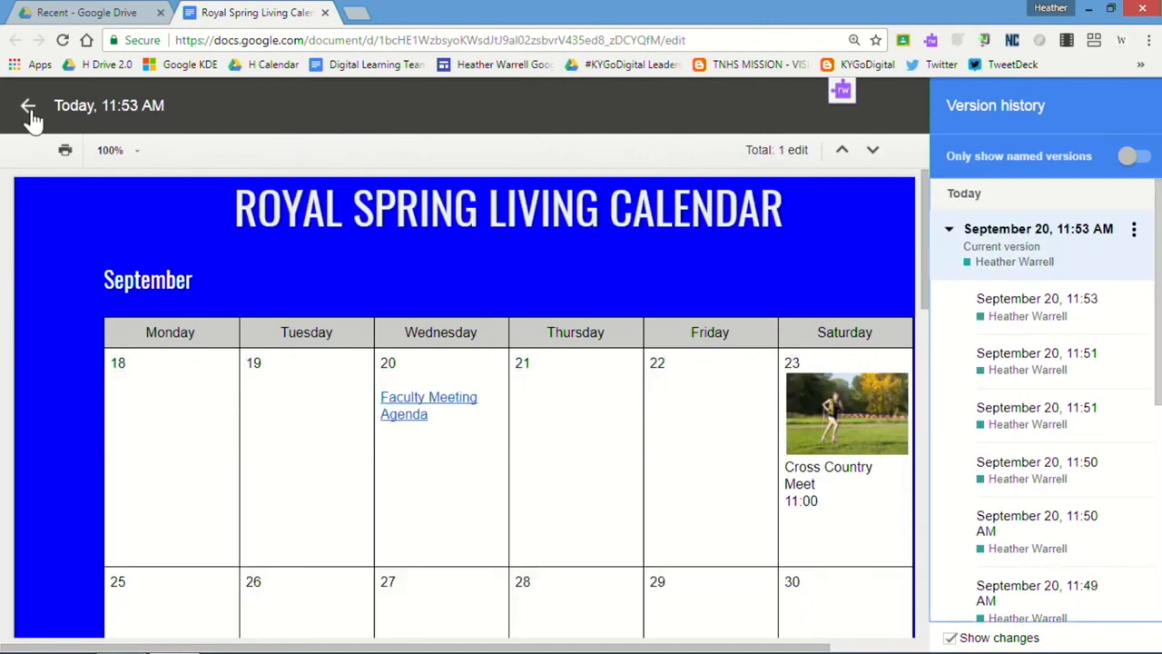
pyautogui.click(28, 110)
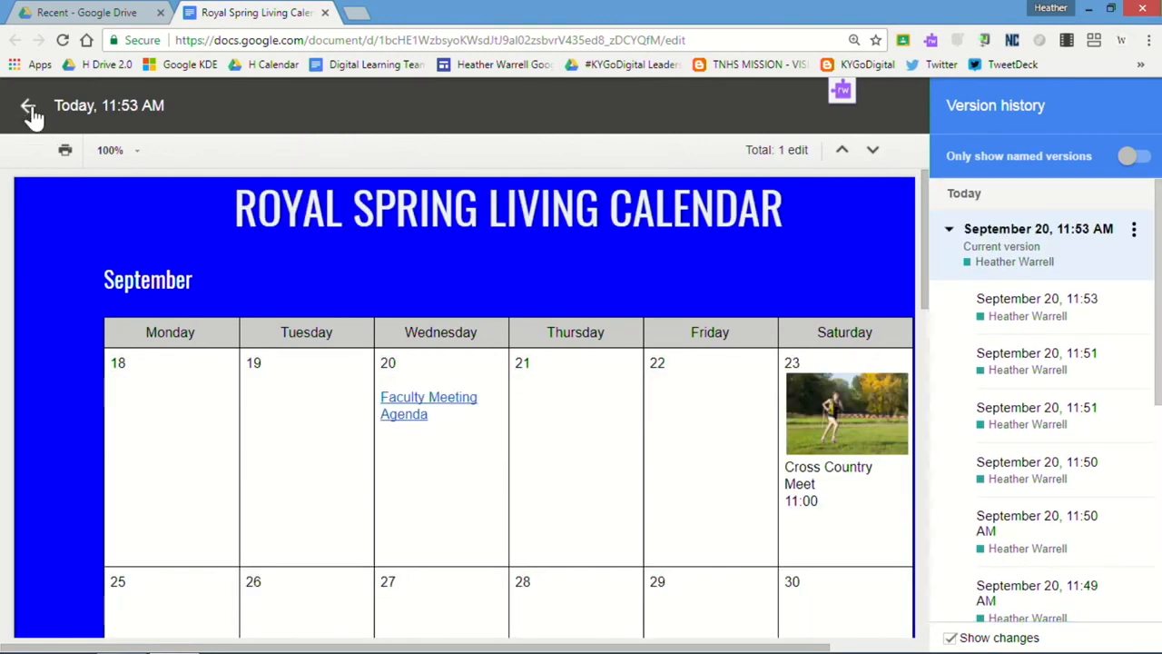